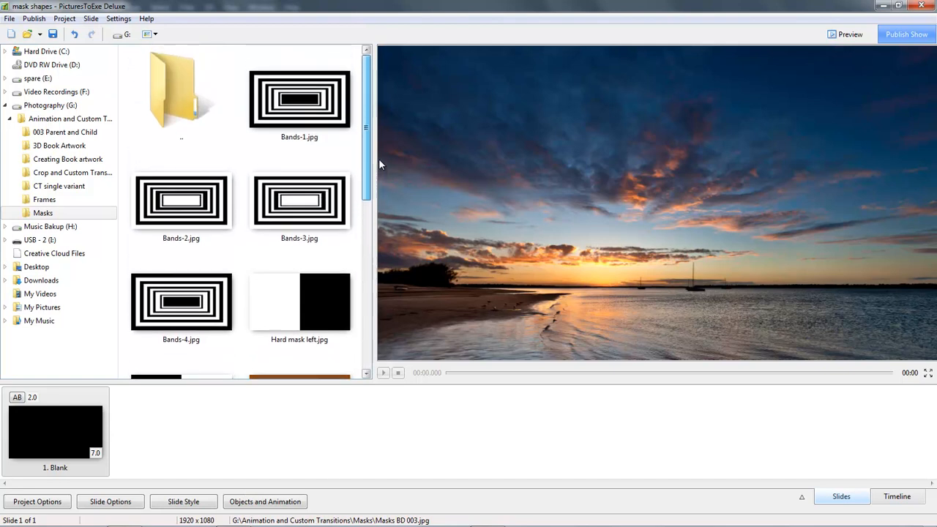
scroll(312, 127, down, 3)
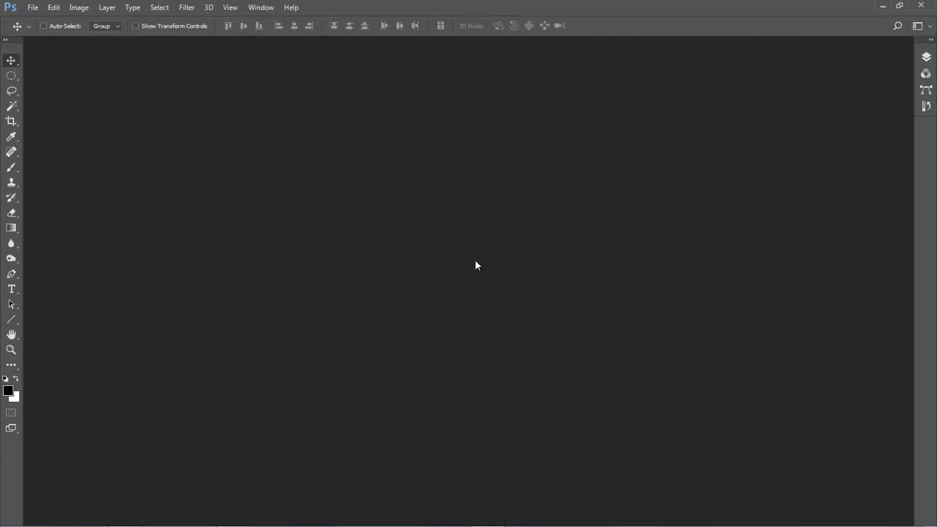
- Switch to Photoshop and create a 1920 x 1080 px document at 72 ppi with a black background
click(33, 8)
click(36, 19)
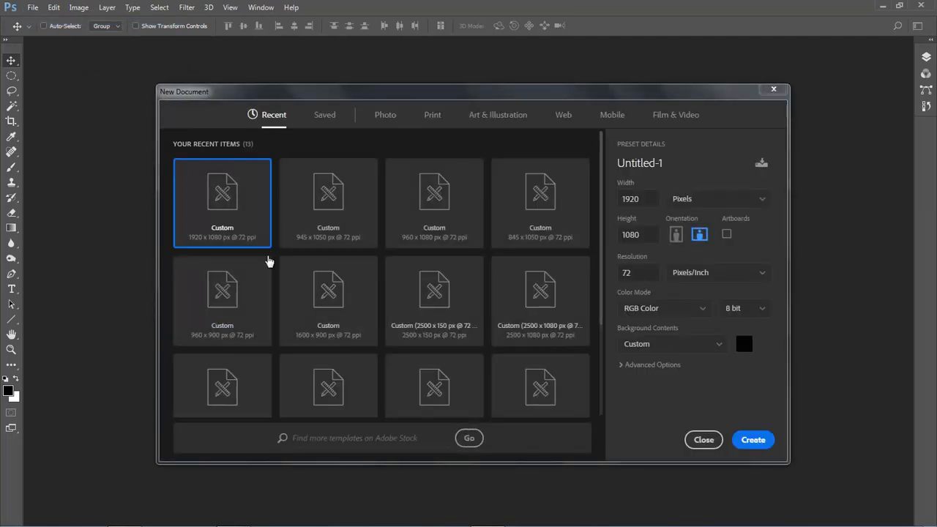
double_click(221, 195)
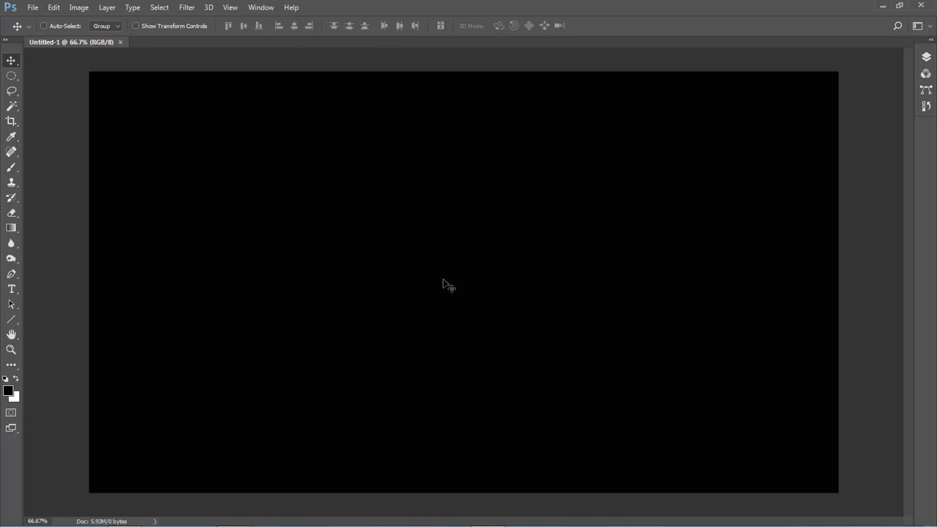
- Show the rulers and place a vertical guide at the horizontal centre of the canvas
click(230, 9)
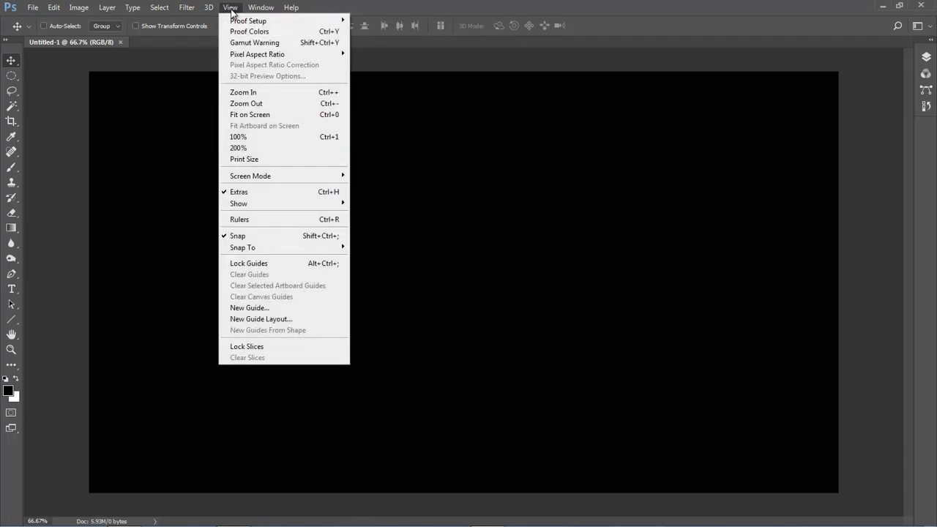
click(240, 220)
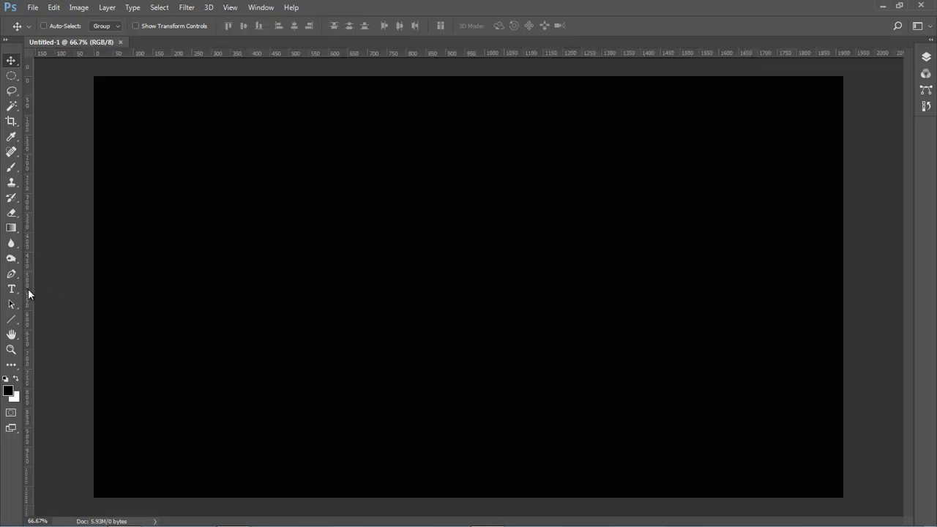
drag(28, 293, 469, 300)
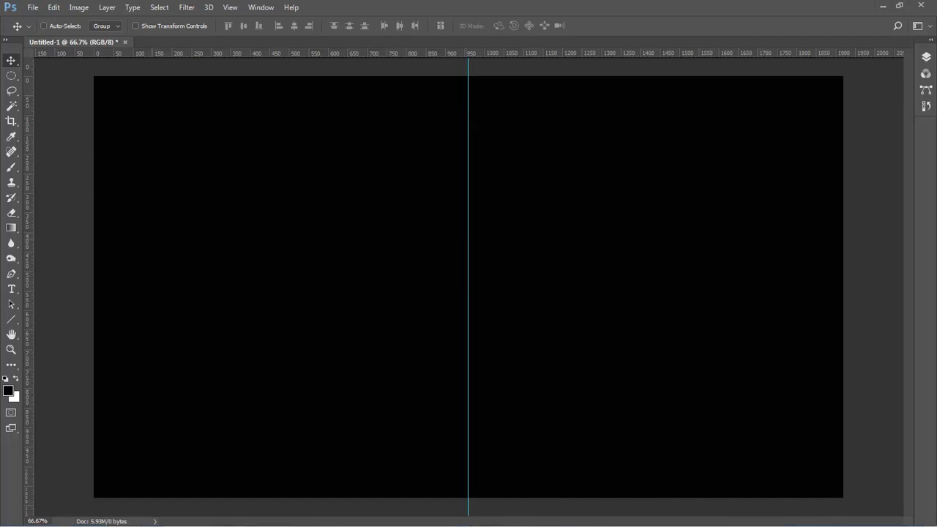
- Select the right half of the canvas, from the centre guide to the edge, with the Rectangular Marquee tool
click(14, 78)
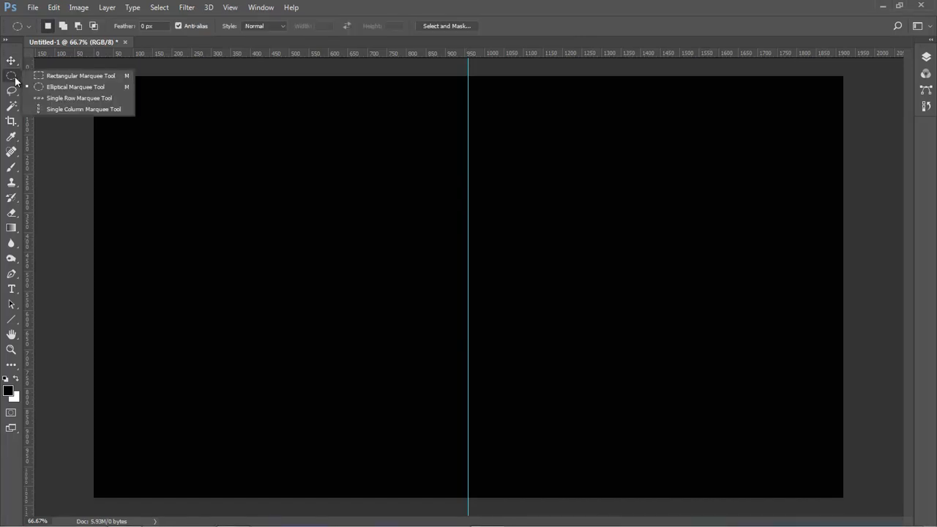
click(45, 76)
drag(845, 75, 466, 504)
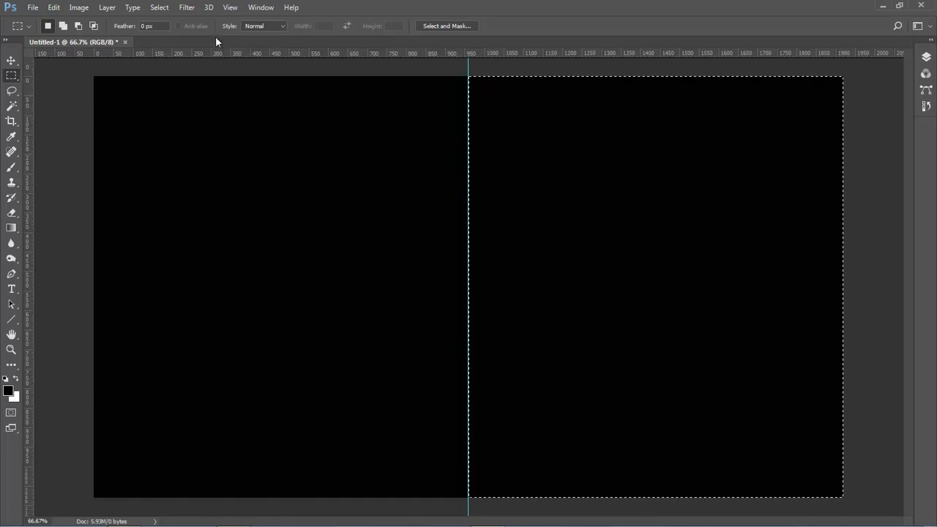
- Expand the selection of the right half by 2 pixels
click(160, 8)
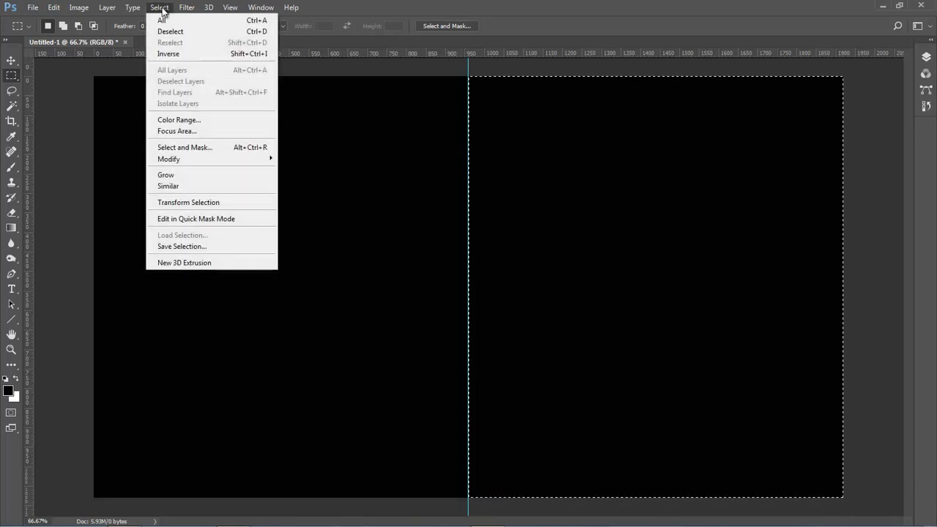
mouse_move(169, 160)
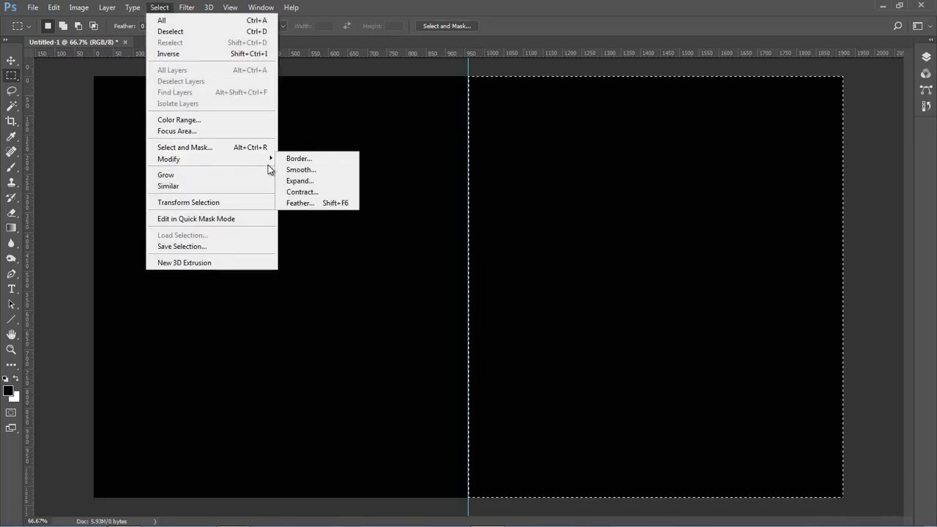
click(298, 181)
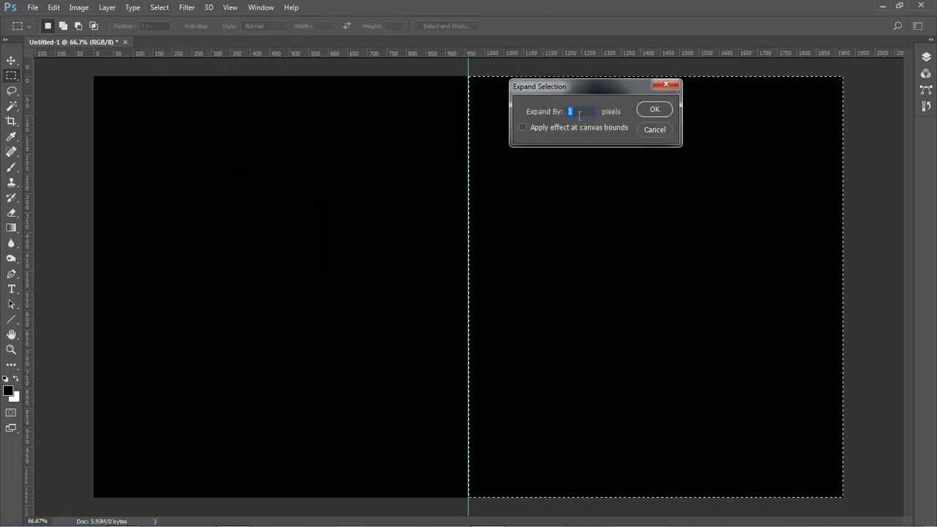
text(2)
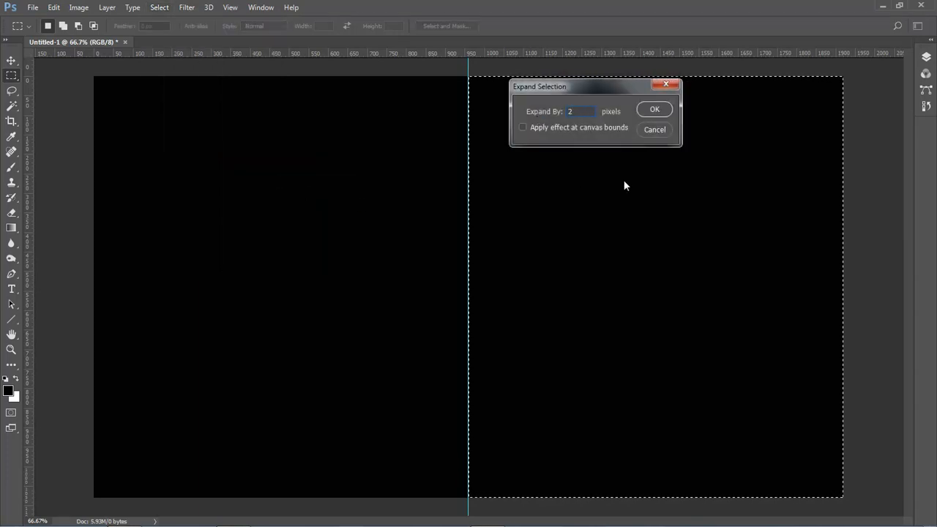
click(655, 111)
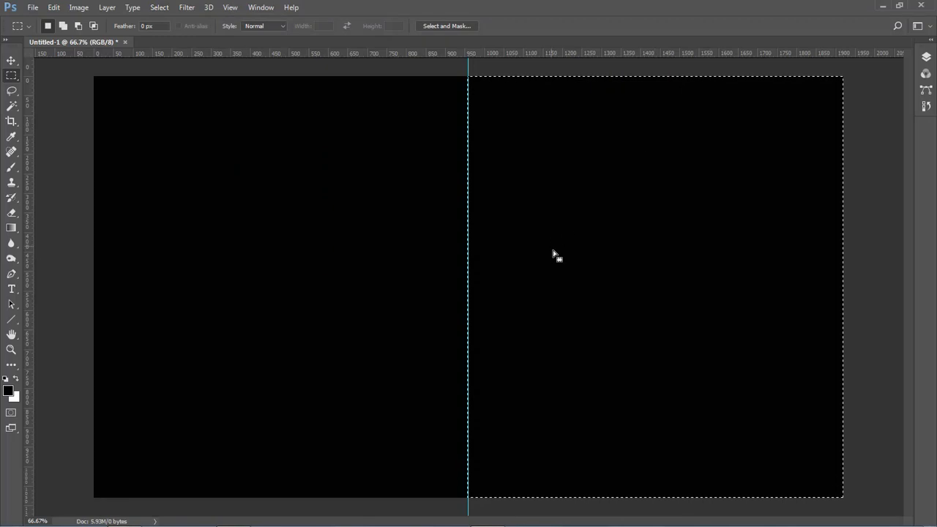
- Check the expanded selection's edge against the centre guide and fill the selection with the white background colour
ctrl+click(462, 262)
ctrl+click(468, 264)
ctrl+click(475, 271)
ctrl+click(475, 276)
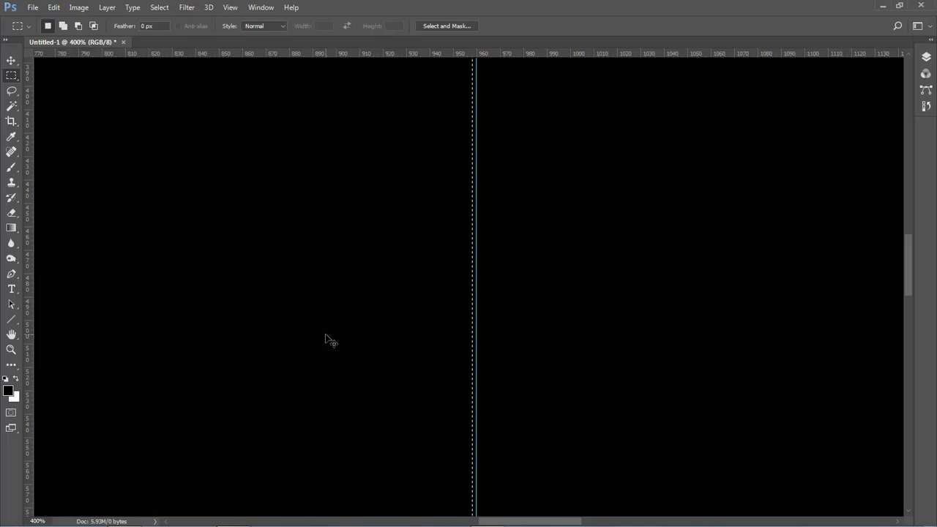
key(ctrl+0)
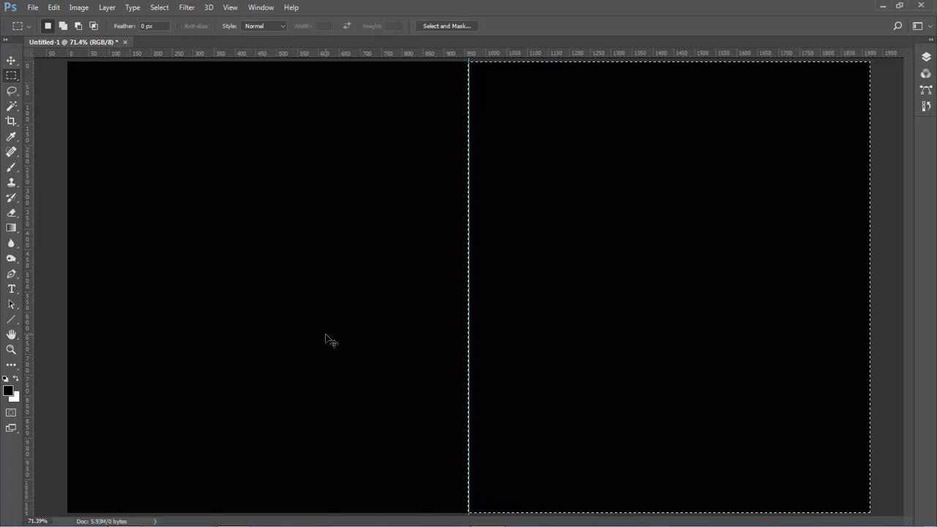
key(ctrl+BackSpace)
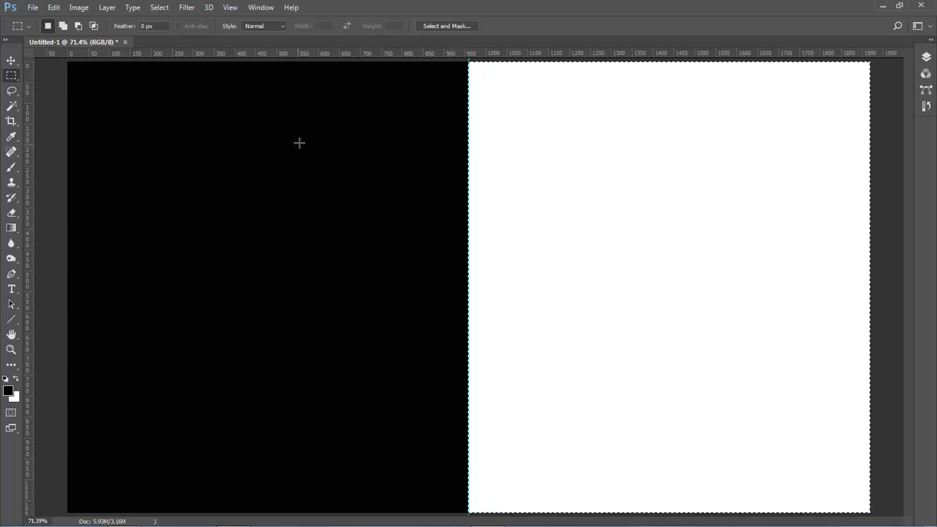
- Rotate the whole image so the white half lies on the left, and inspect its edge at the centre guide
click(78, 7)
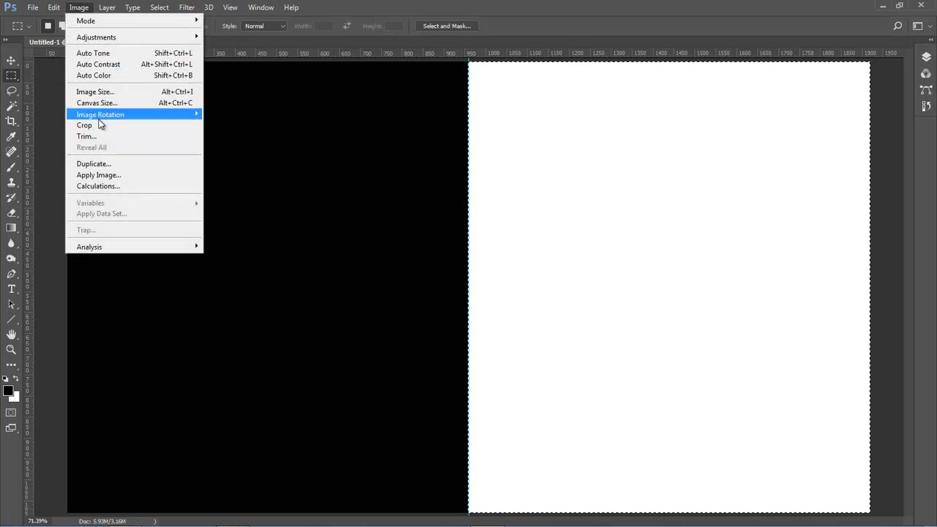
mouse_move(99, 117)
click(218, 115)
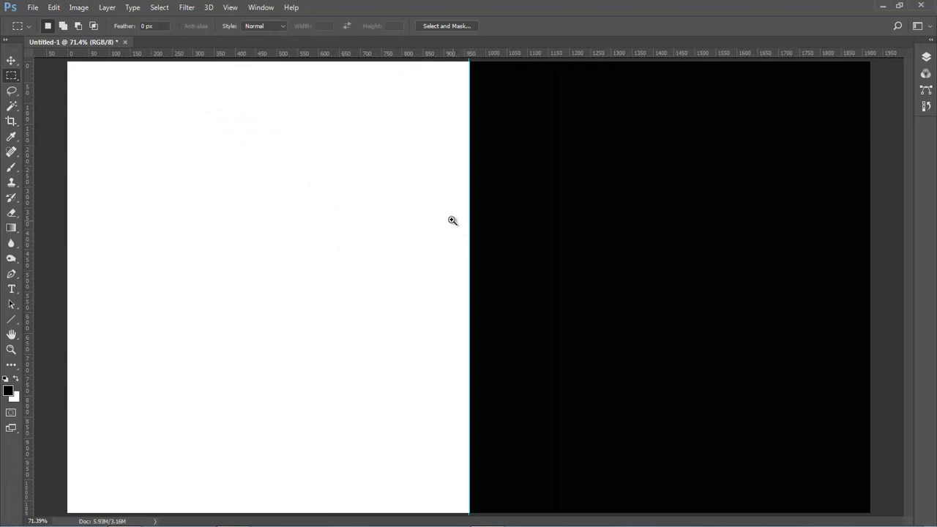
drag(449, 205, 484, 267)
drag(500, 279, 501, 280)
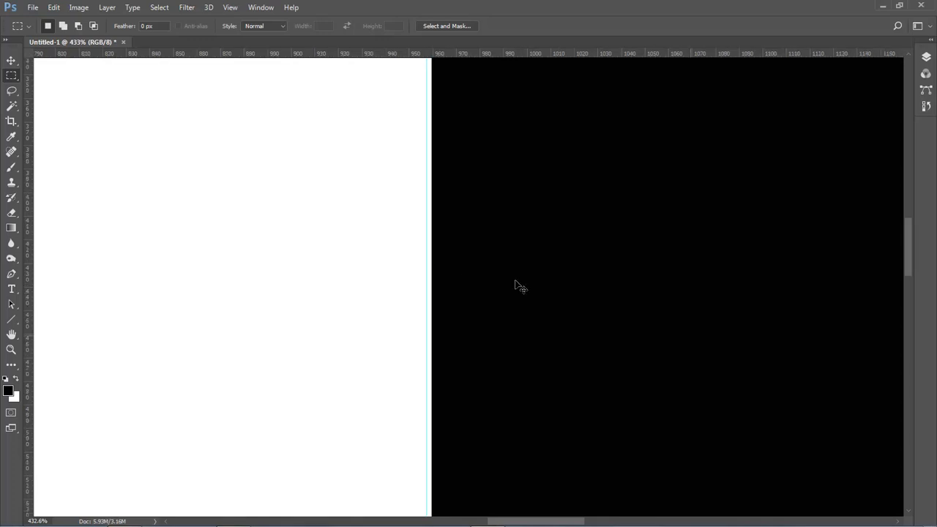
key(ctrl+0)
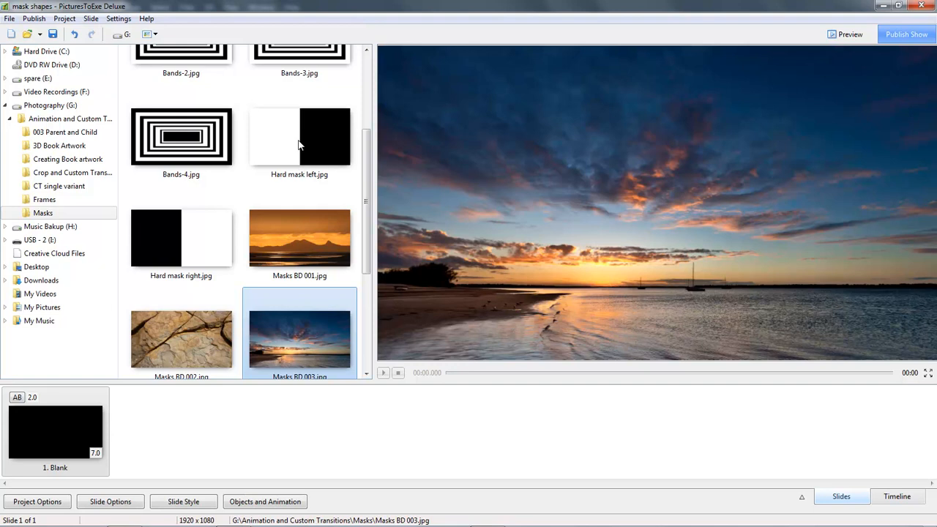
- Switch to PicturesToExe, insert a second blank slide and add a blank mask to it in Objects and Animation
click(184, 439)
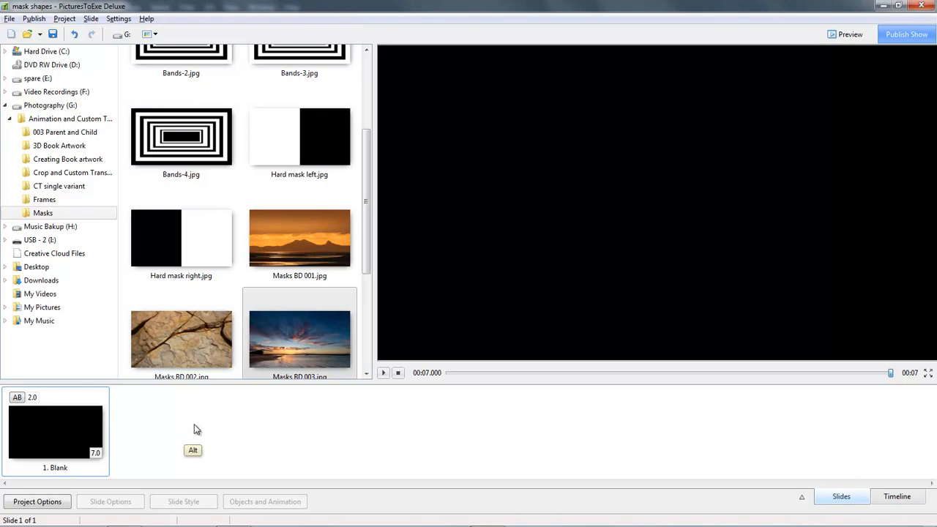
key(alt+Insert)
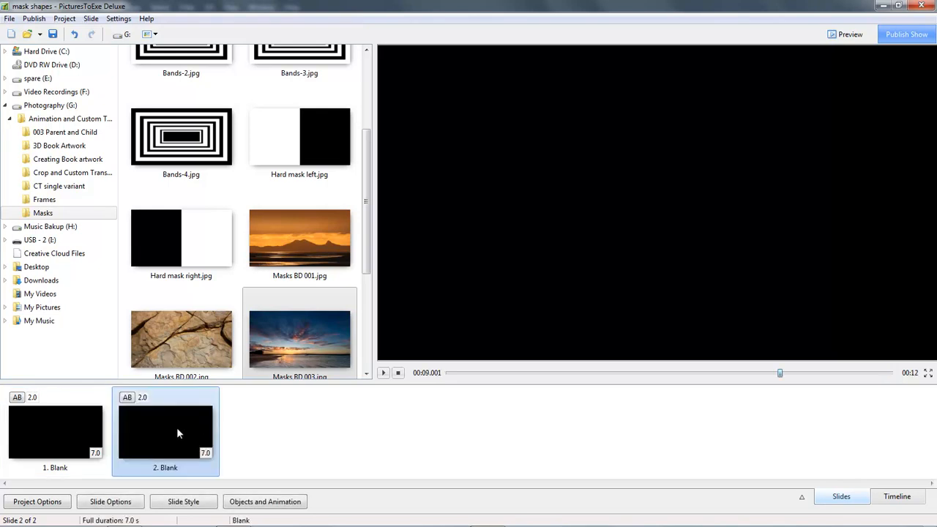
click(259, 503)
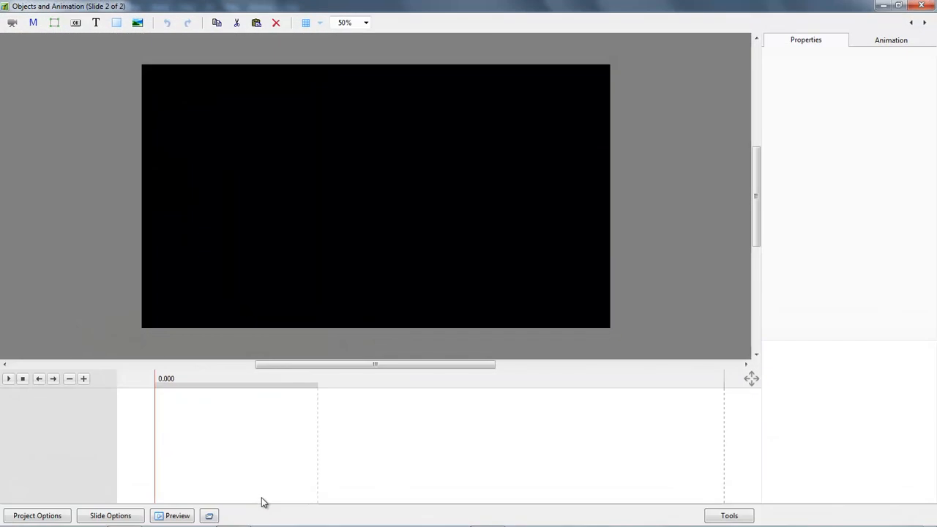
click(33, 24)
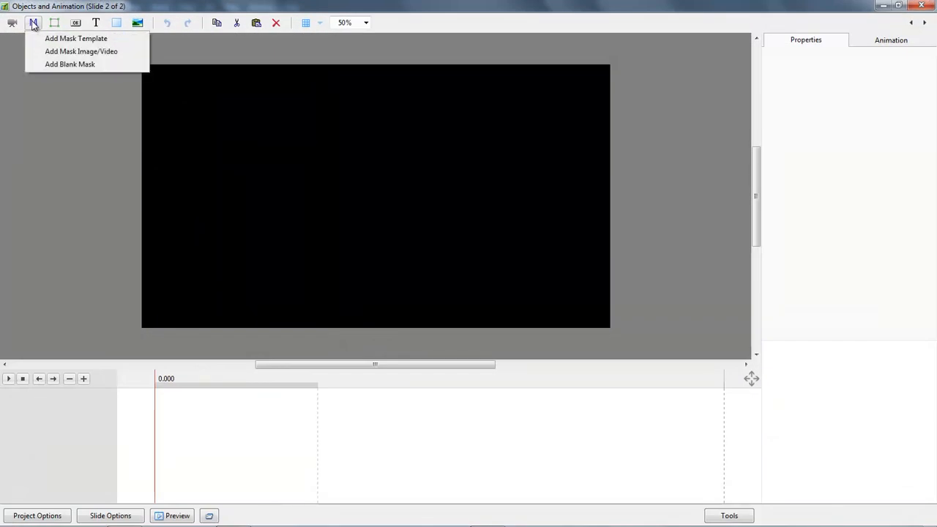
click(65, 66)
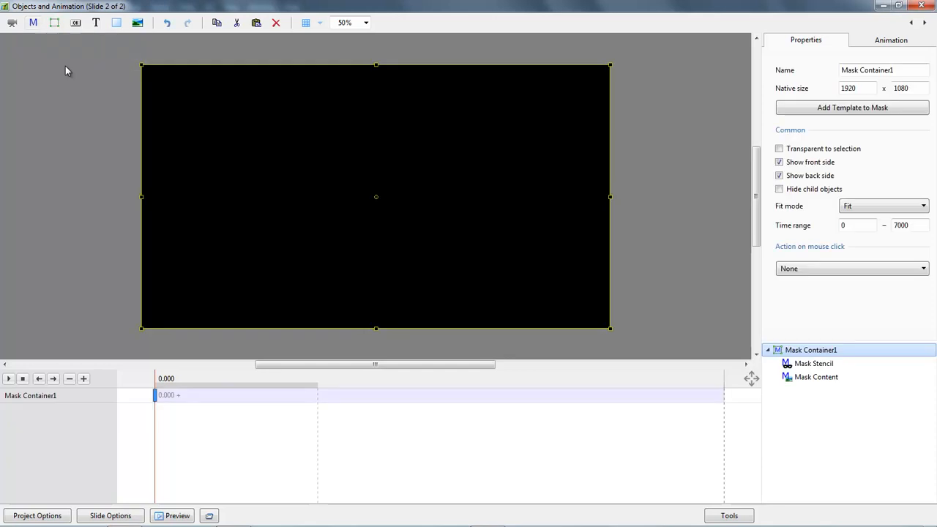
- Add the image "Hard mask left" from the Masks folder to the Mask Stencil
click(810, 366)
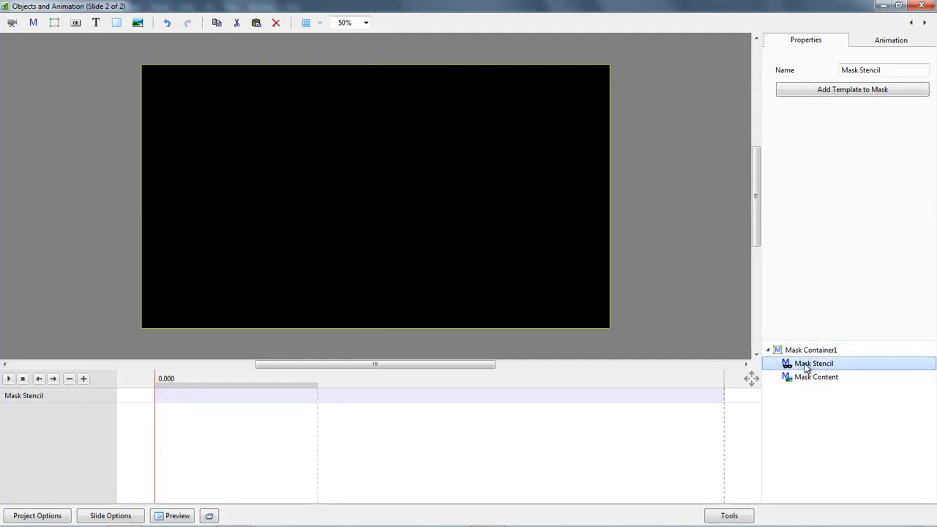
right_click(806, 368)
mouse_move(808, 370)
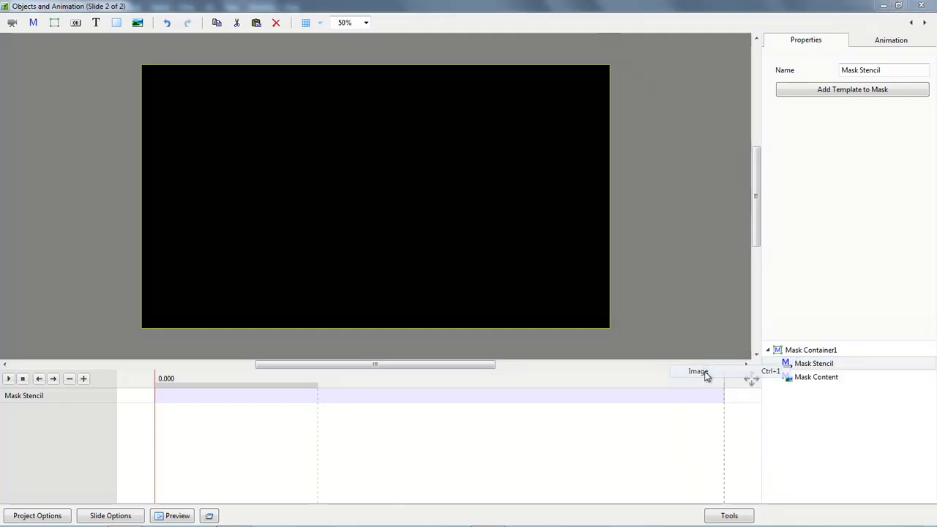
click(699, 372)
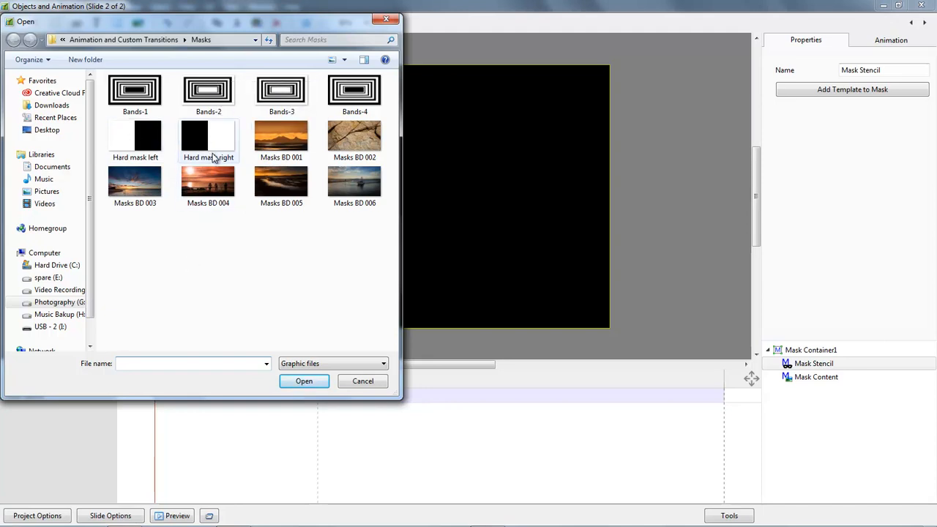
double_click(141, 141)
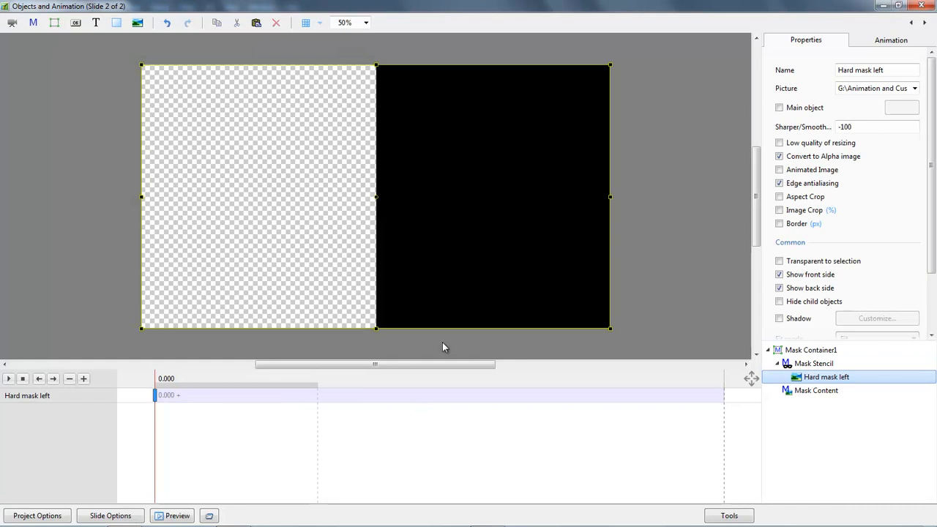
- Add the image "Masks BD 001" from the Masks folder to the Mask Content
click(802, 393)
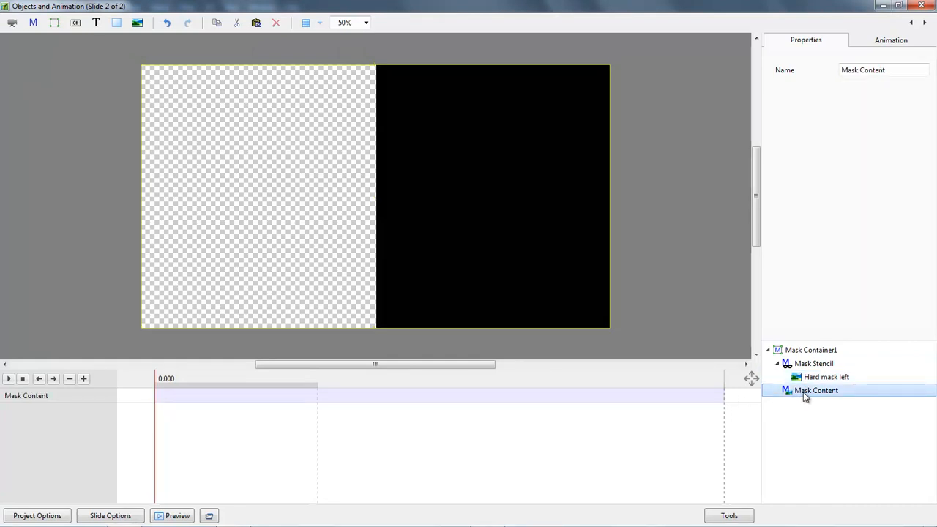
right_click(802, 393)
mouse_move(818, 404)
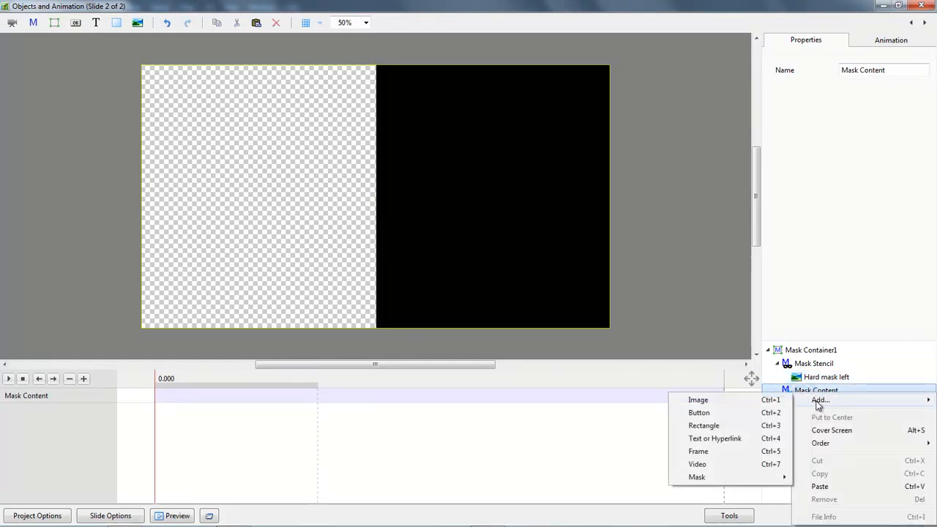
click(706, 400)
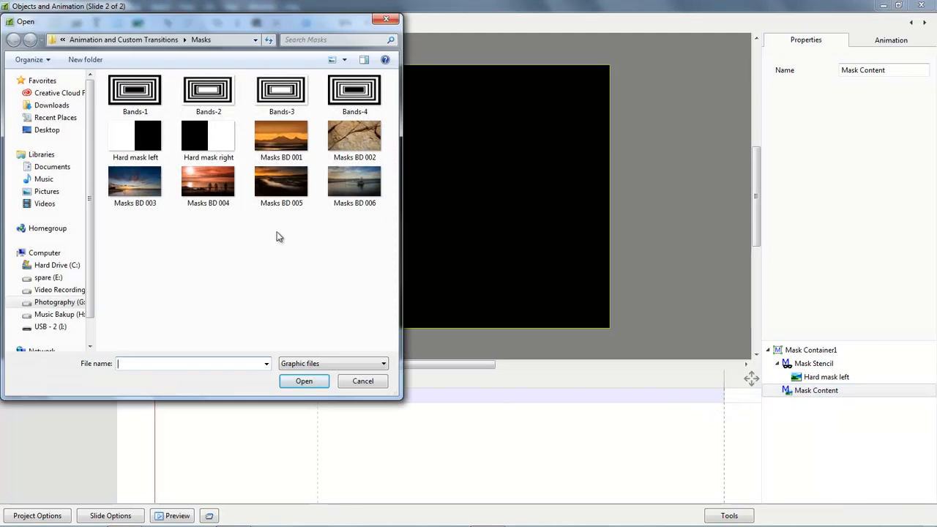
double_click(281, 135)
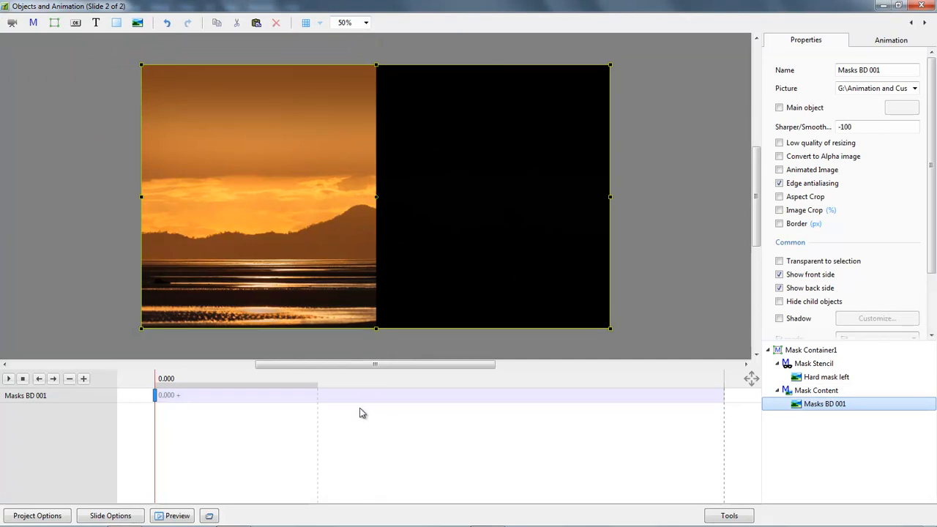
- Rename the mask container as "Mask left"
click(809, 351)
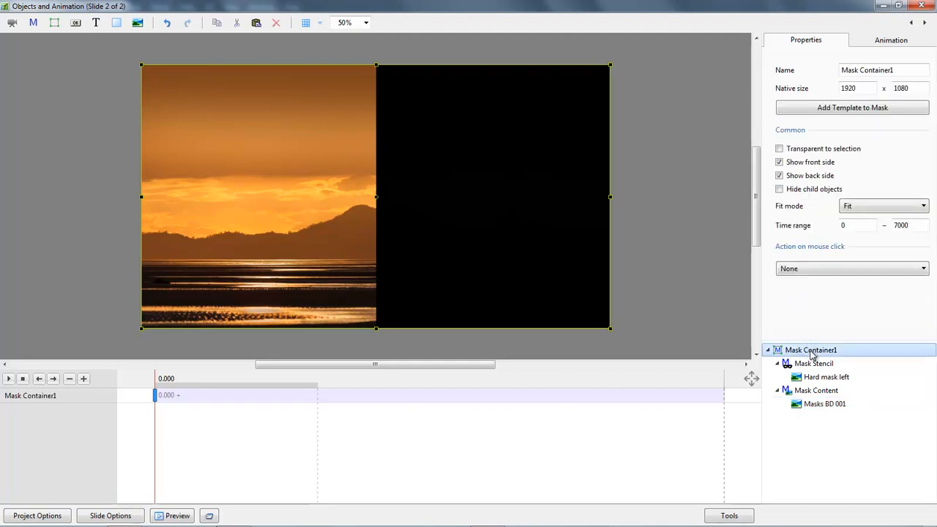
click(894, 69)
drag(860, 70, 911, 70)
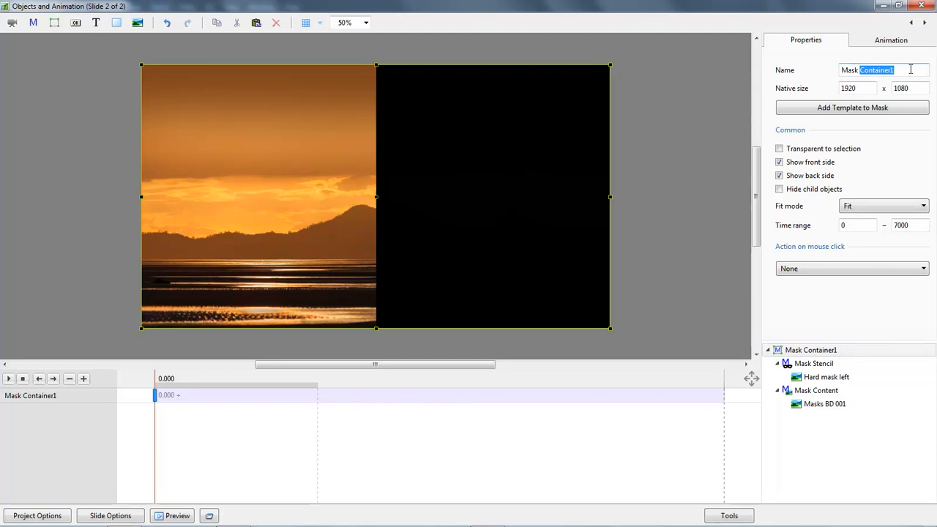
text(left)
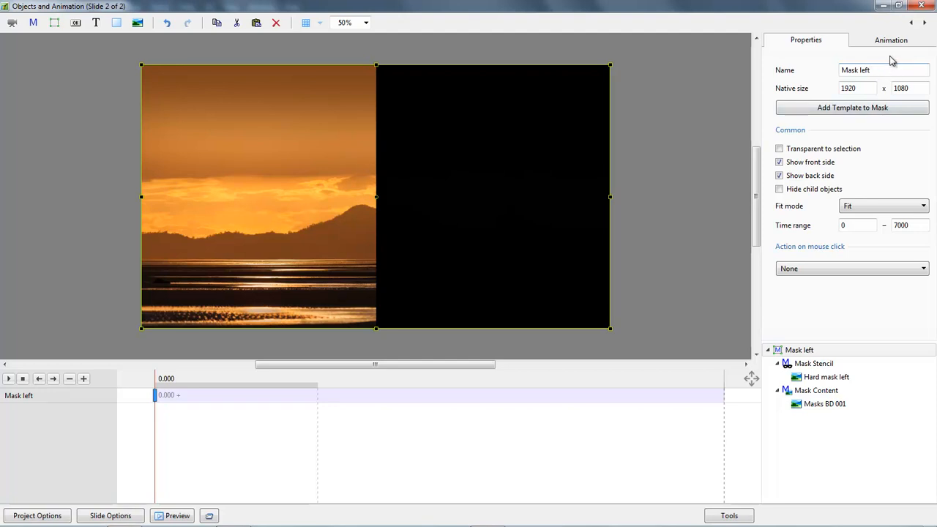
- Duplicate the Mask left container with its stencil and content at the top level of the object list
click(799, 354)
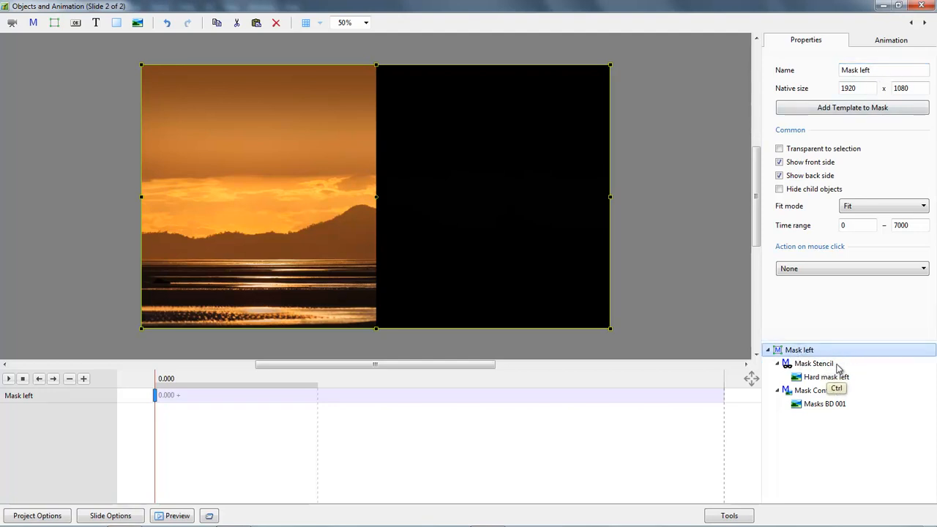
click(811, 434)
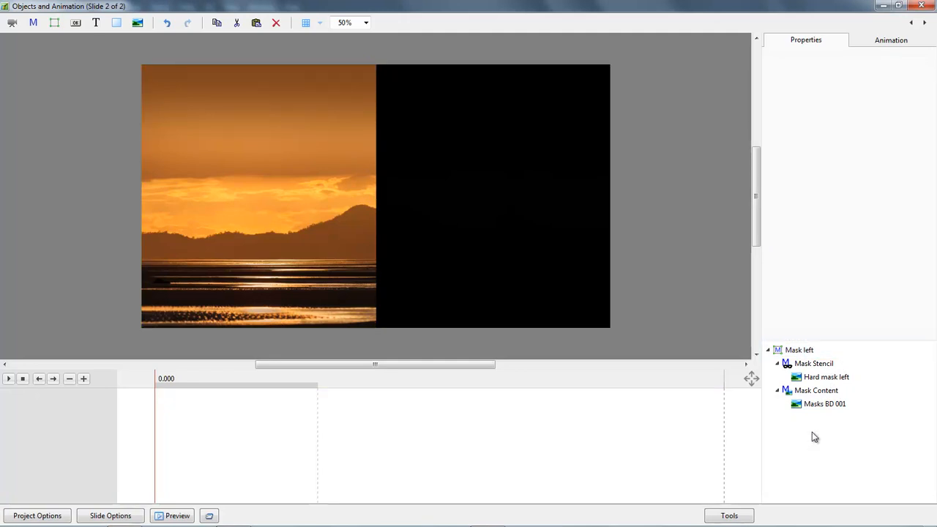
key(ctrl+v)
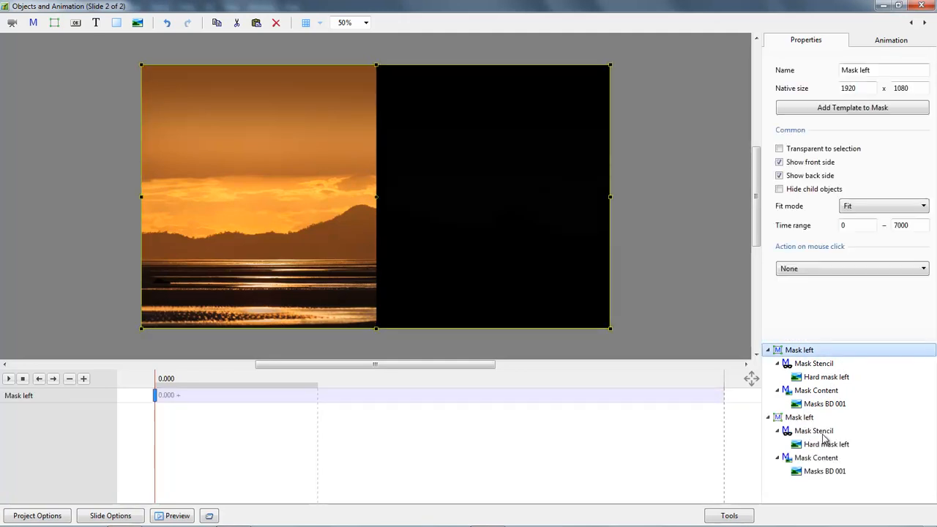
- Rename the second, duplicated mask container as "Mask right"
click(799, 420)
click(863, 68)
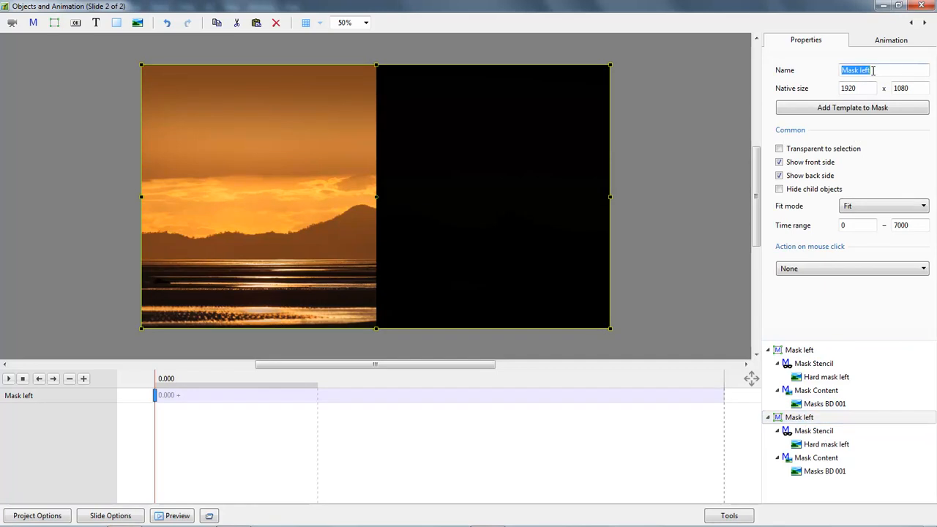
click(864, 68)
double_click(865, 69)
text(right)
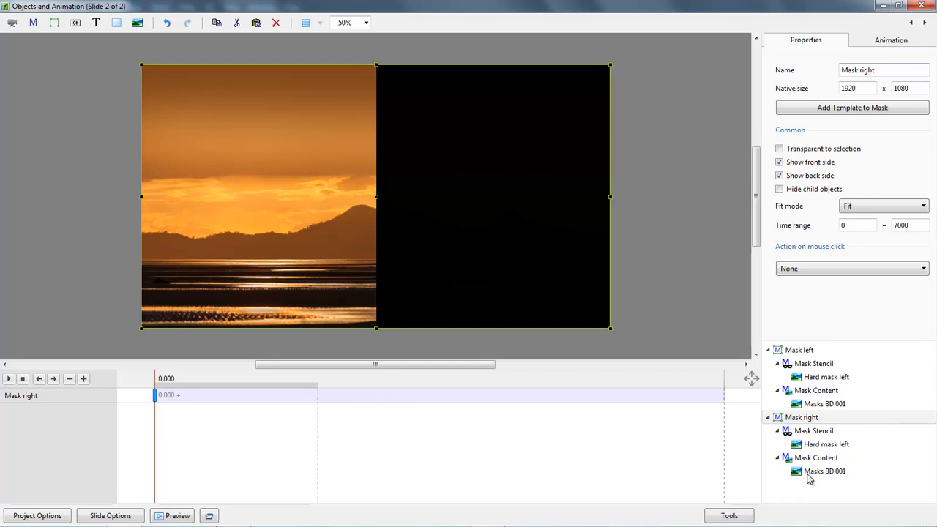
- Replace the stencil picture in the Mask right container with "Hard mask right" from the Masks folder
click(825, 444)
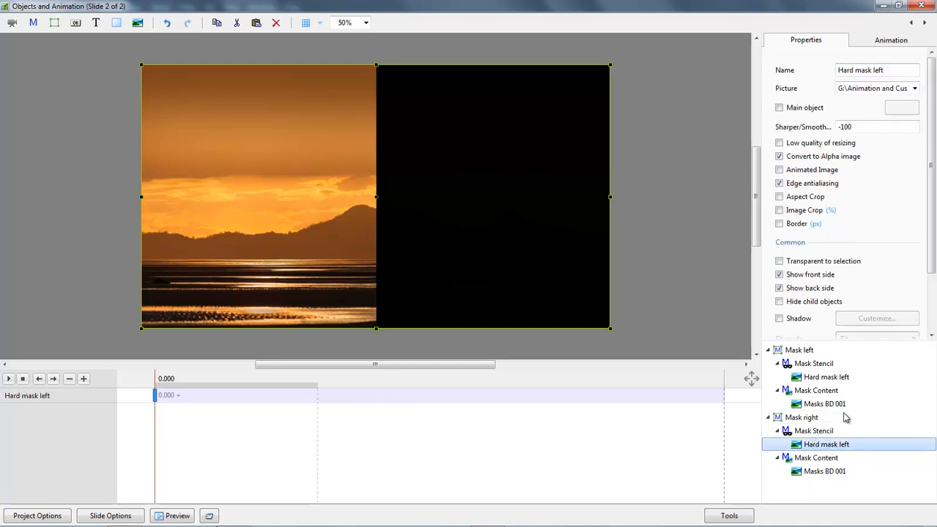
click(914, 88)
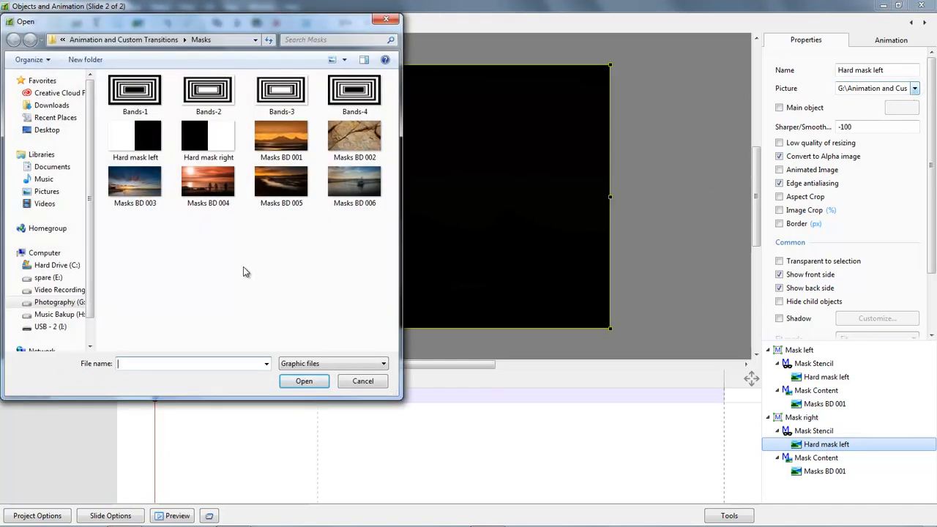
double_click(205, 138)
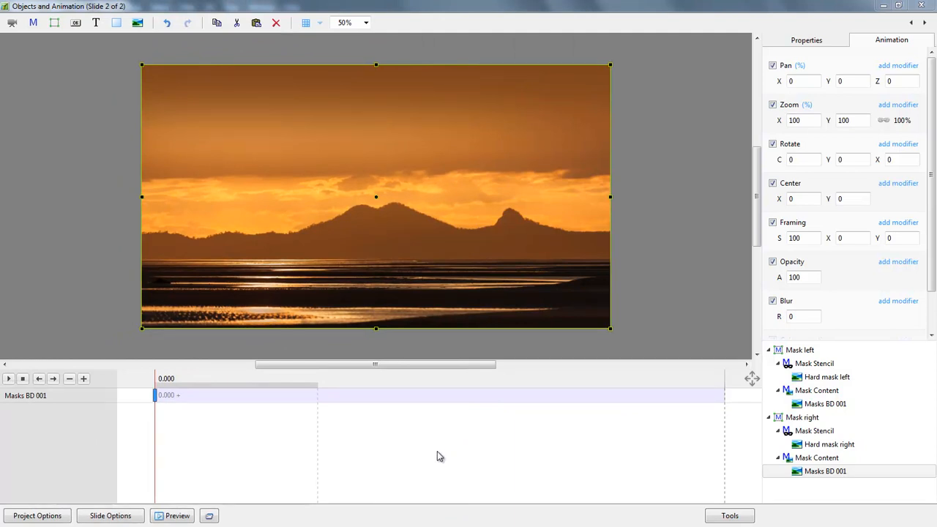
- Add a frame, move the Mask left and Mask right containers into it, and collapse both containers in the object list
click(801, 497)
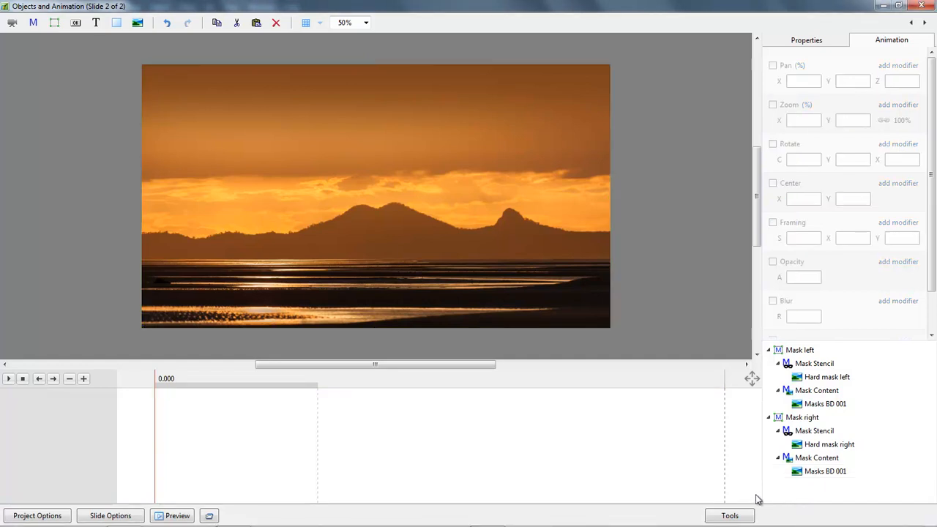
click(56, 24)
click(800, 366)
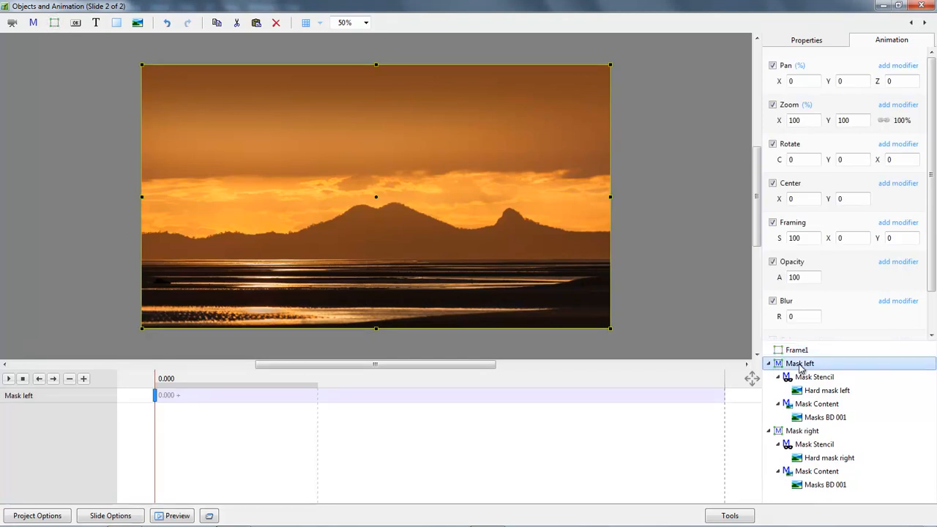
ctrl+click(811, 433)
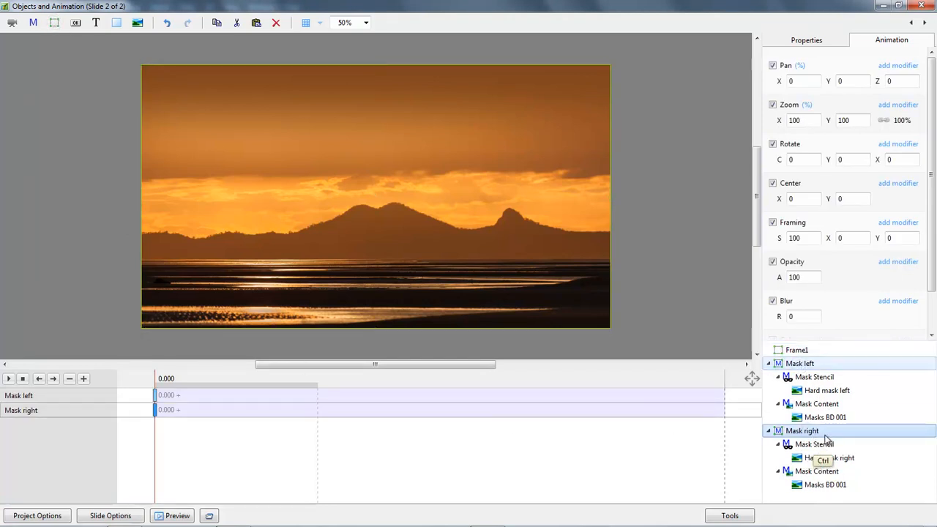
right_click(793, 431)
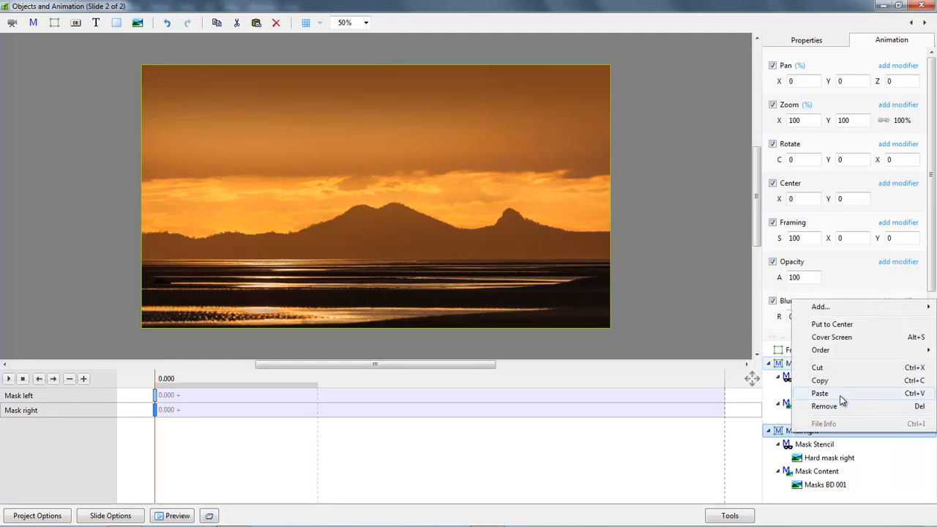
click(820, 369)
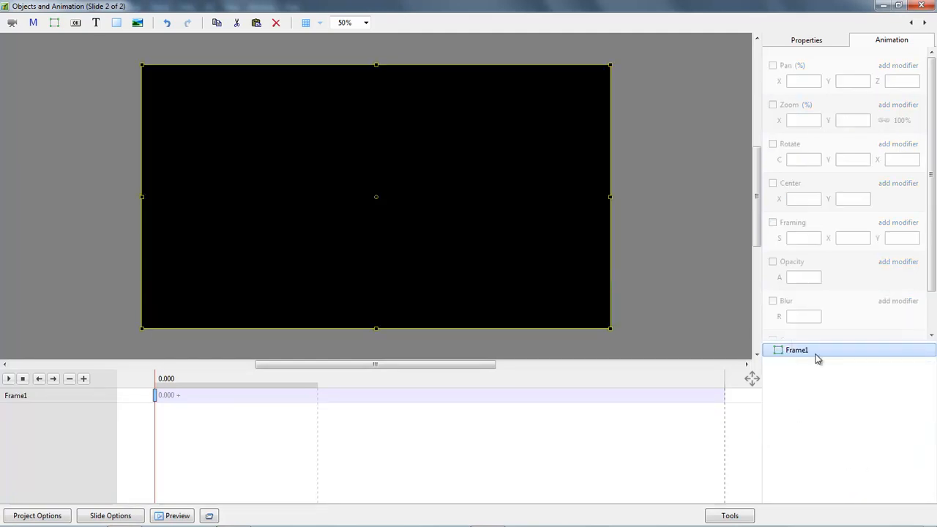
right_click(792, 351)
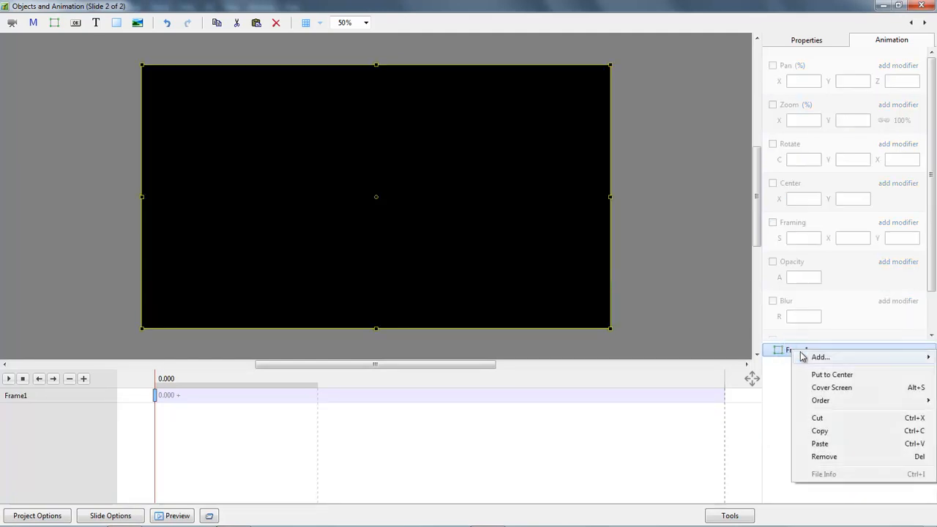
click(820, 443)
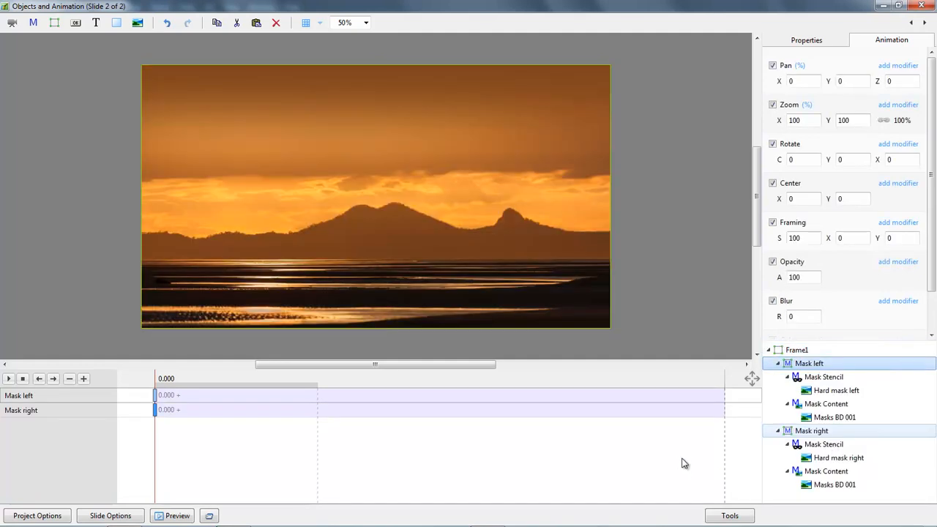
click(778, 364)
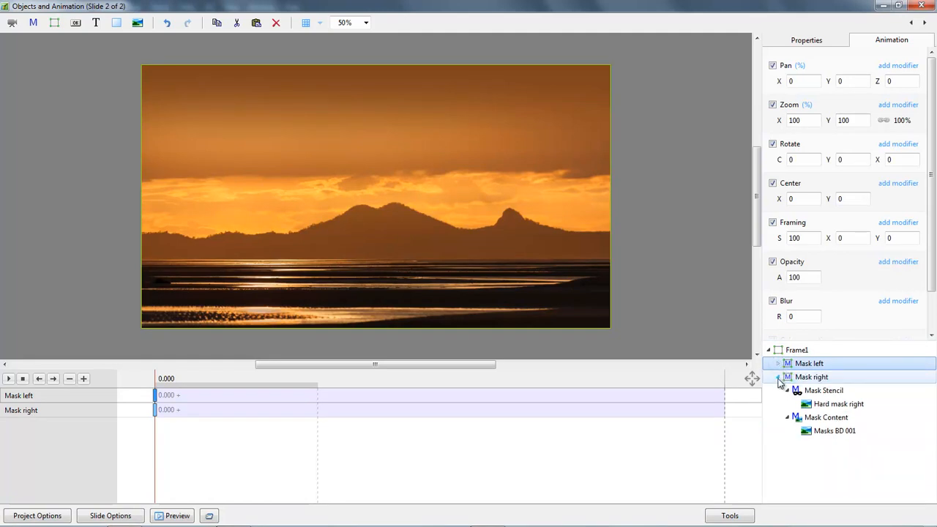
click(777, 376)
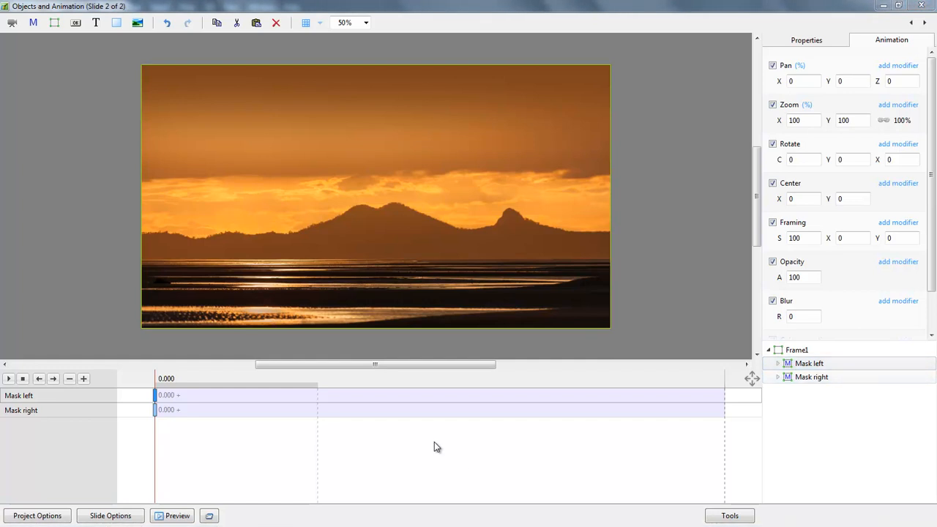
- Add a second keyframe to both Mask left and Mask right and set its time to 4000
click(569, 398)
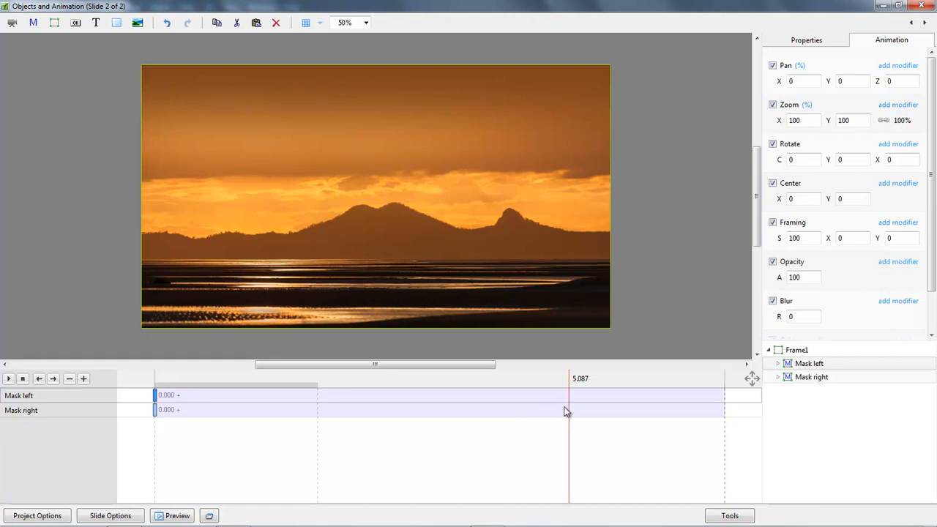
double_click(566, 405)
double_click(571, 410)
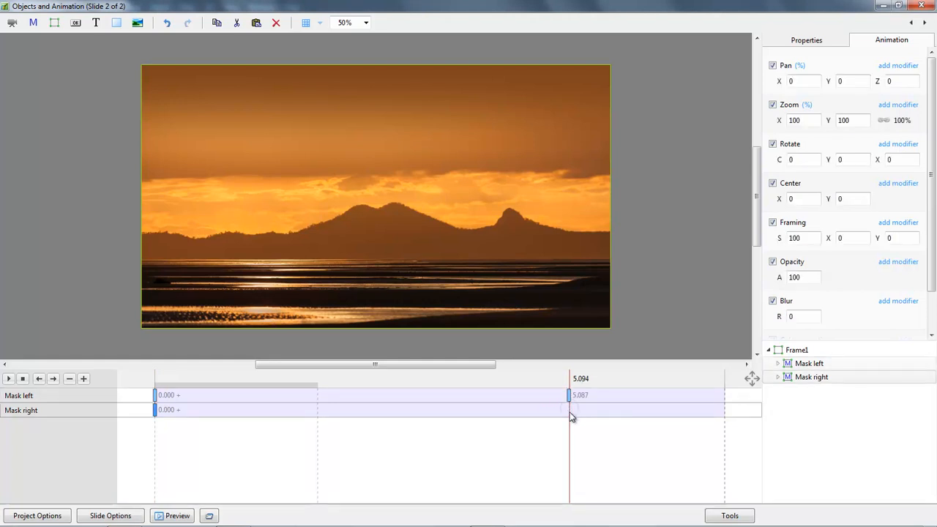
click(571, 397)
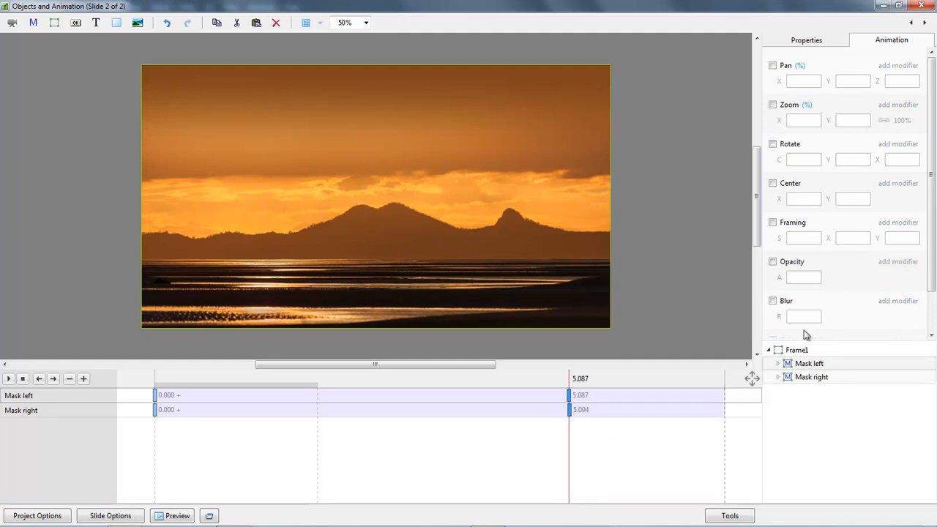
drag(928, 289, 928, 336)
click(857, 322)
text(4000)
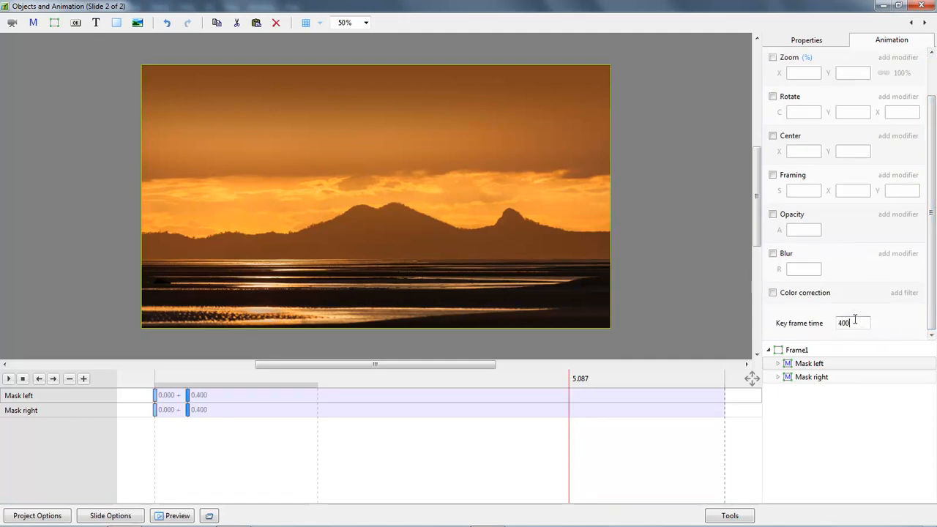
click(155, 396)
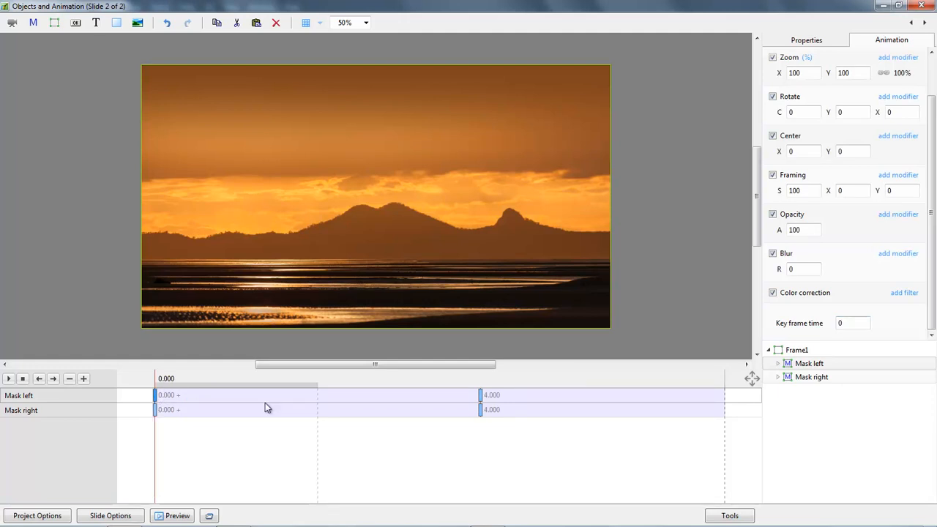
- Enable Rotate at Mask left's 4000 keyframe and set the Y rotation to 50
click(481, 396)
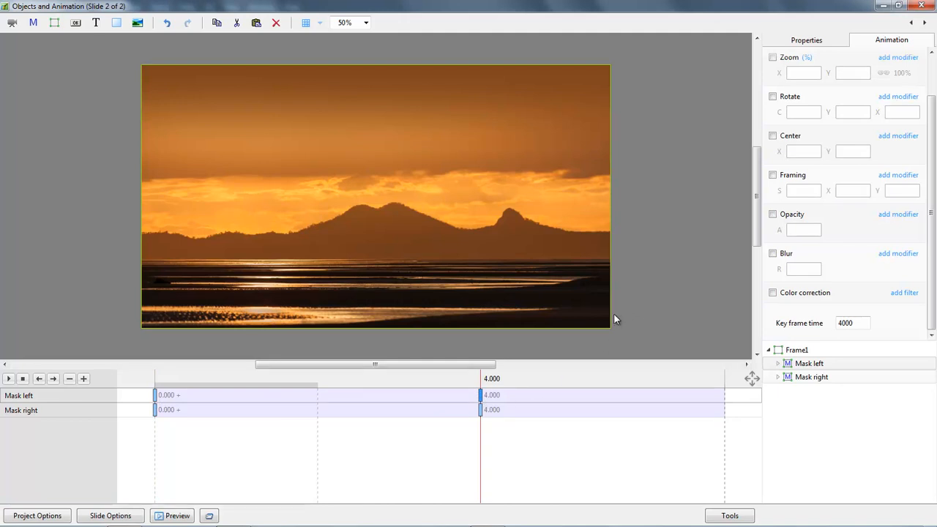
click(773, 98)
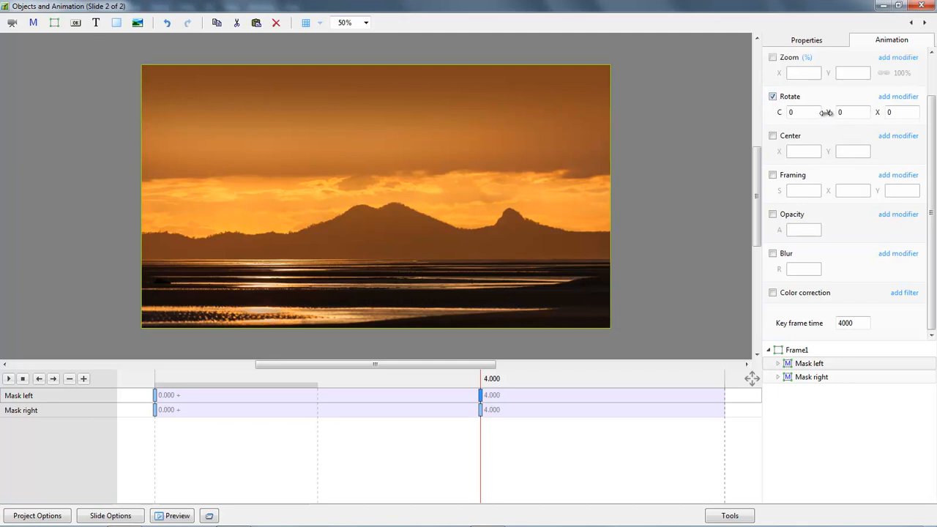
drag(827, 112, 856, 121)
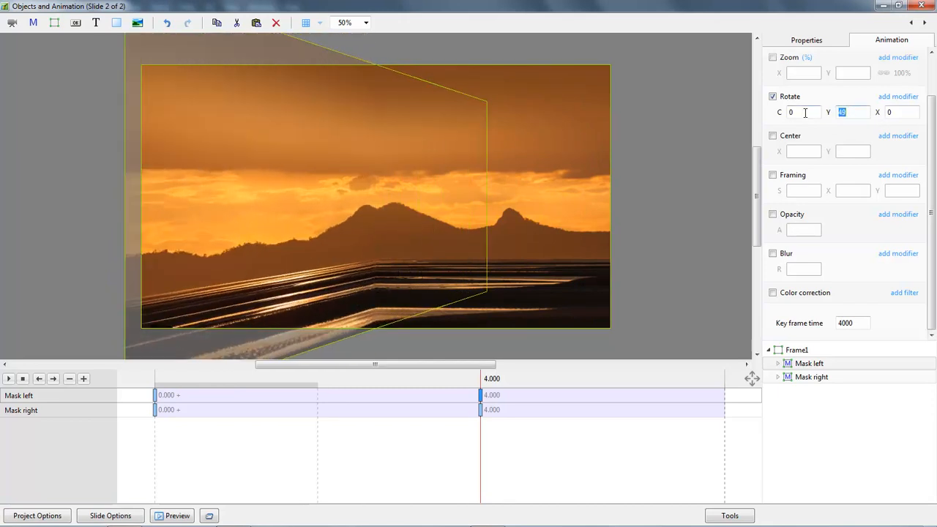
text(50)
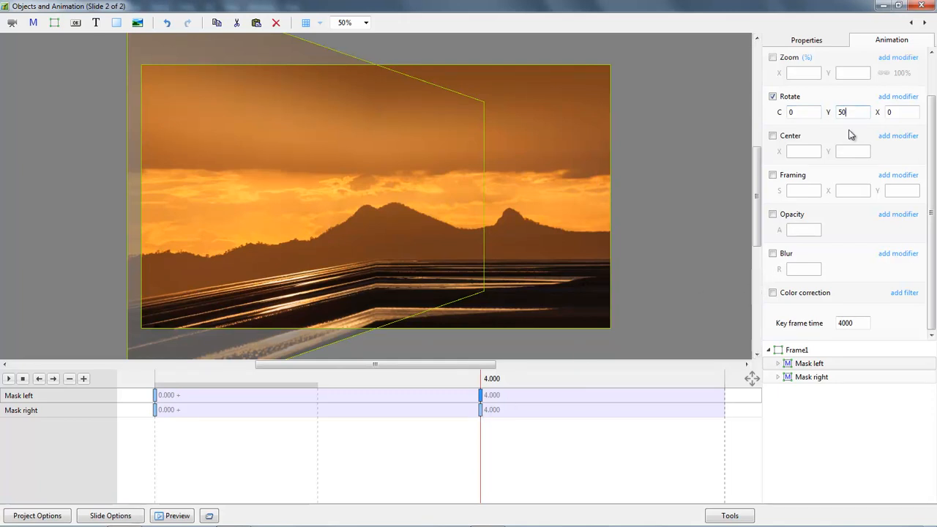
- Enable Rotate at Mask right's 4000 keyframe and set the Y rotation to -50
click(481, 414)
click(773, 97)
text(-50)
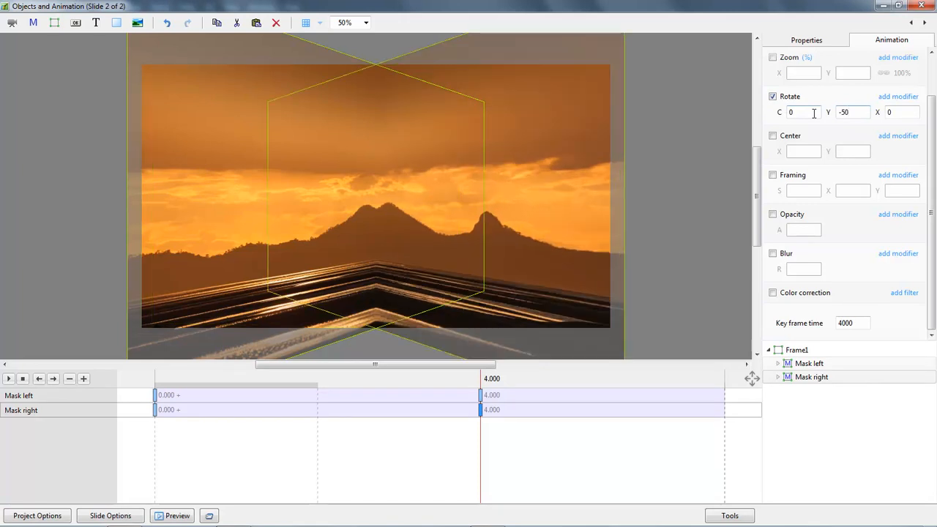
- Reduce the parent frame's zoom to 79% and play the slide's animation from the start
click(795, 350)
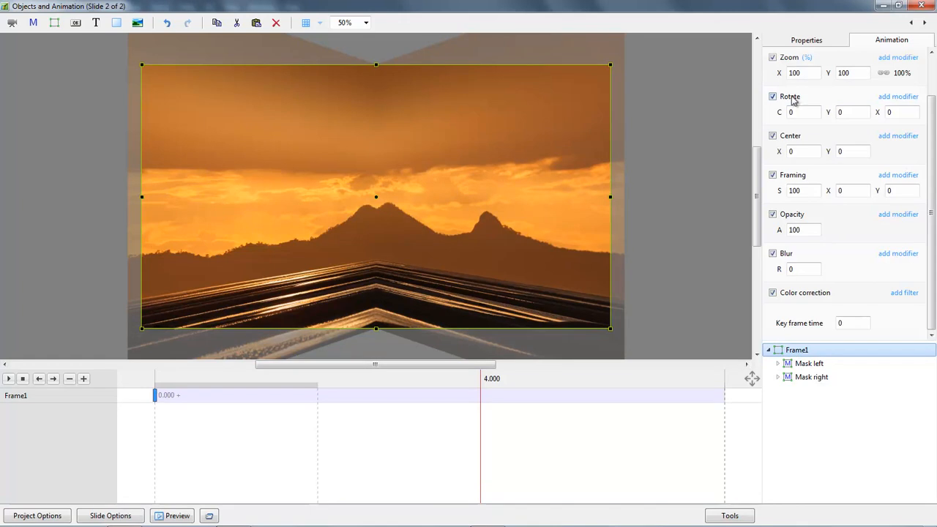
drag(779, 73, 495, 227)
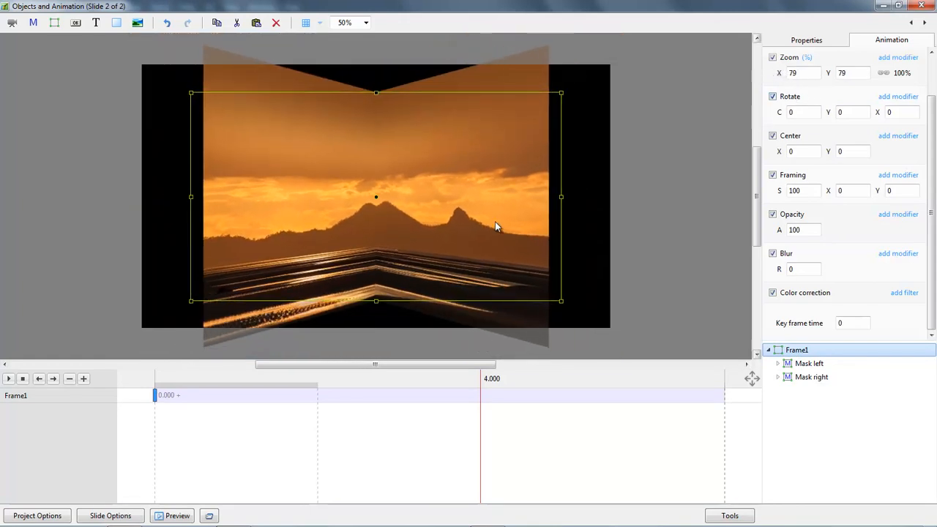
click(156, 396)
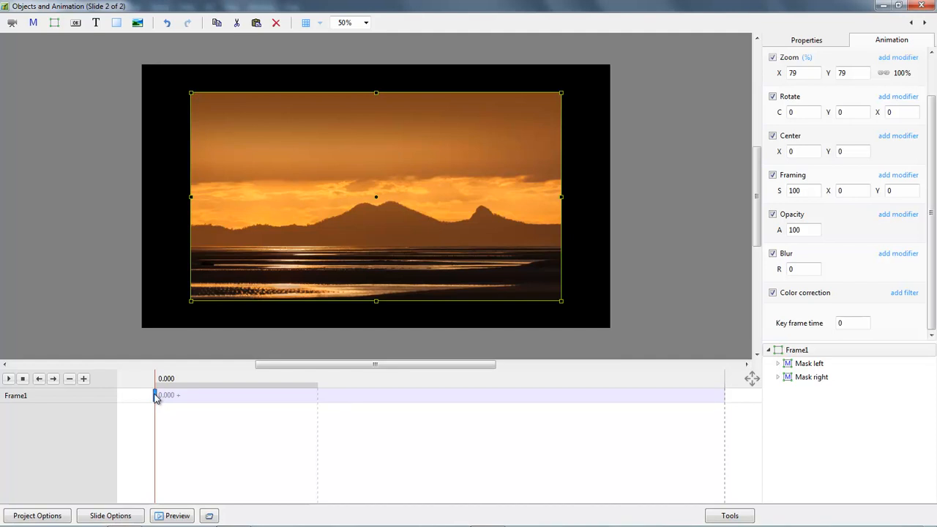
click(8, 379)
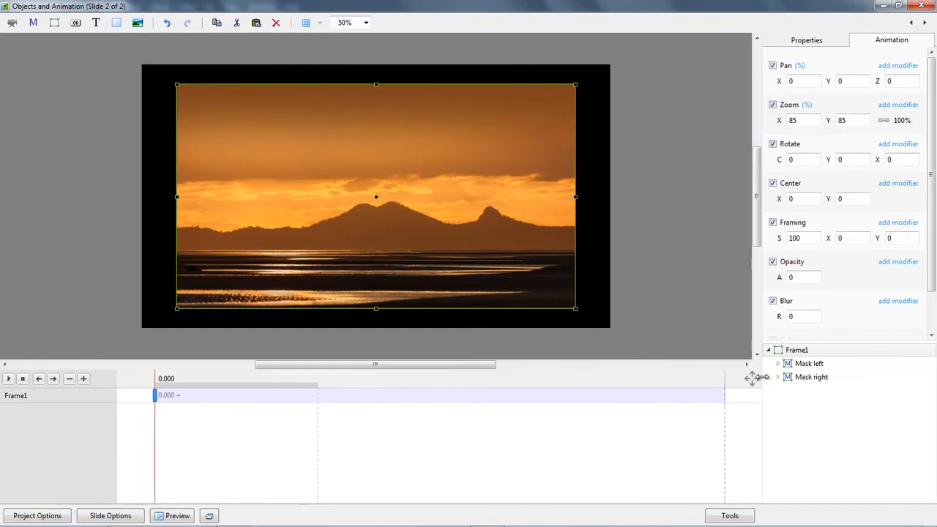
- Set the Y rotation at the 4000 keyframes to 90 for Mask left and -90 for Mask right
click(807, 365)
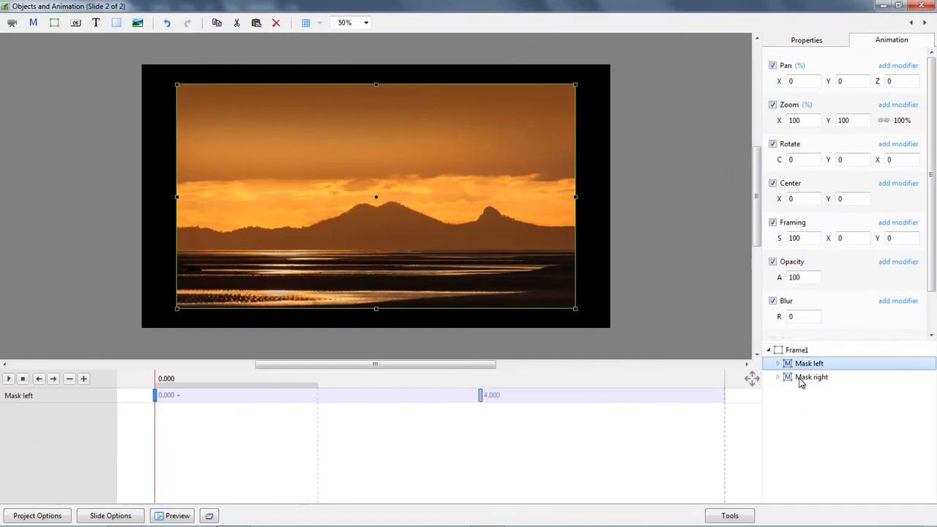
ctrl+click(801, 377)
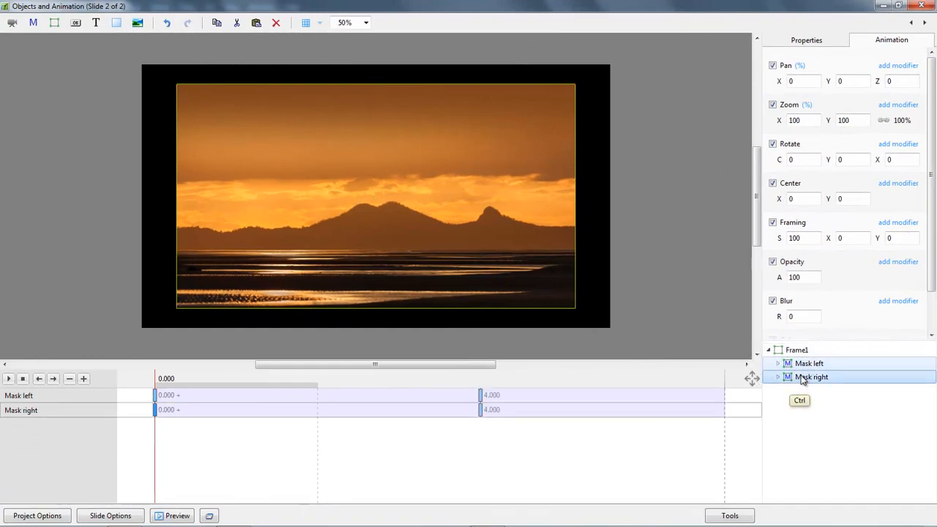
click(481, 396)
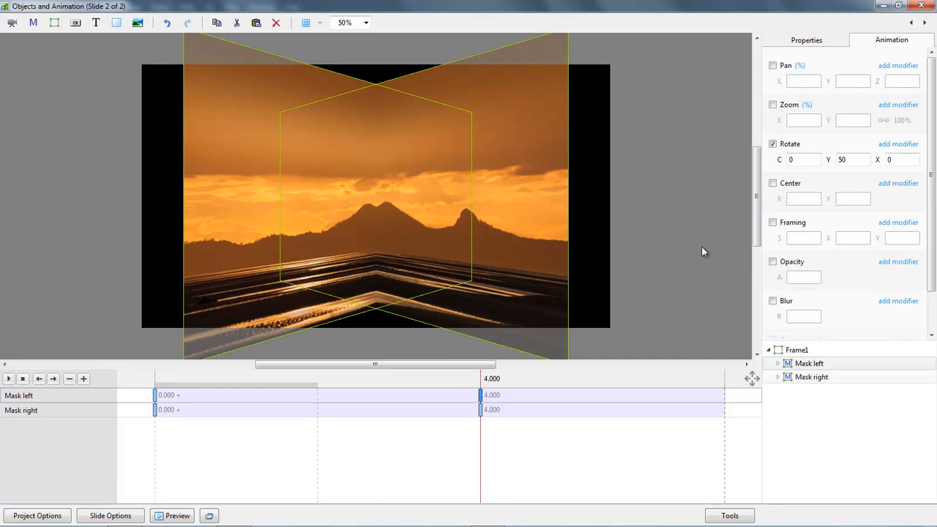
drag(829, 159, 850, 161)
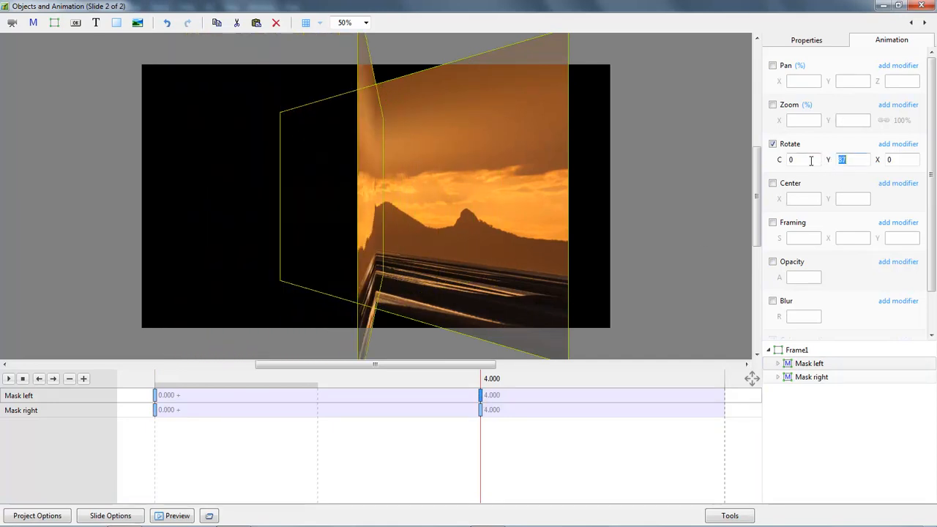
text(-50)
click(481, 411)
click(851, 162)
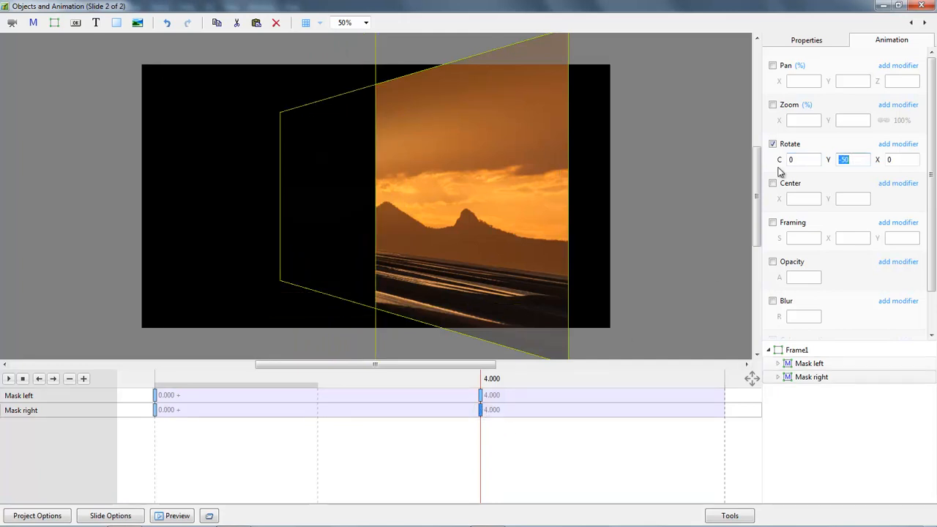
text(-90)
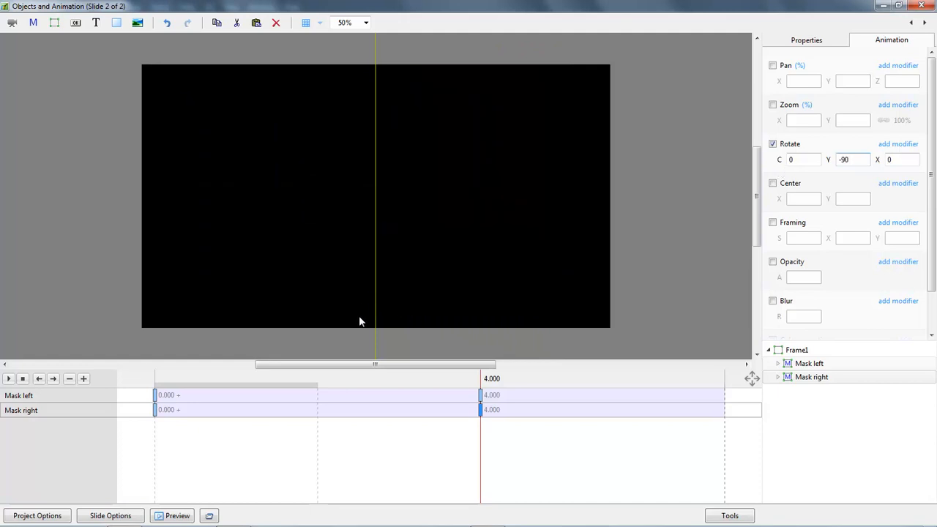
- Add a Custom Animation speed modifier to Rotate at Mask left's first keyframe
click(156, 411)
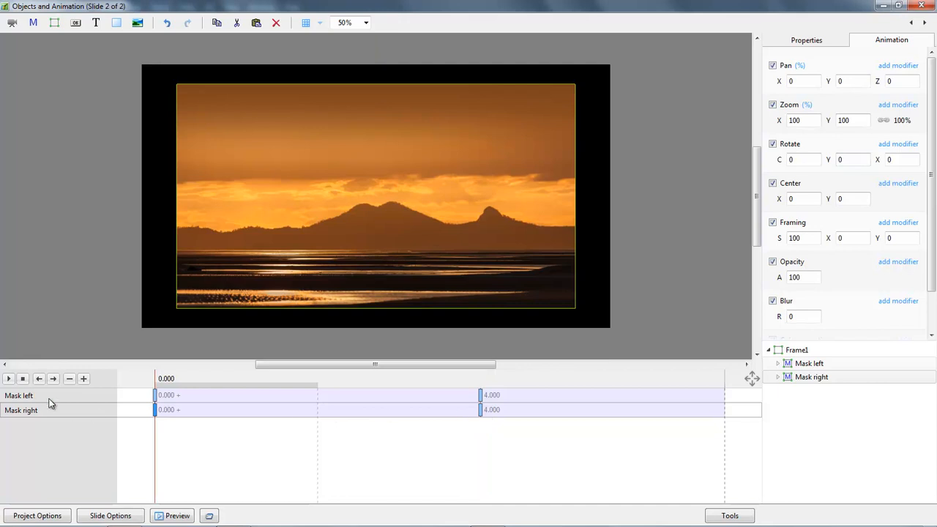
click(155, 396)
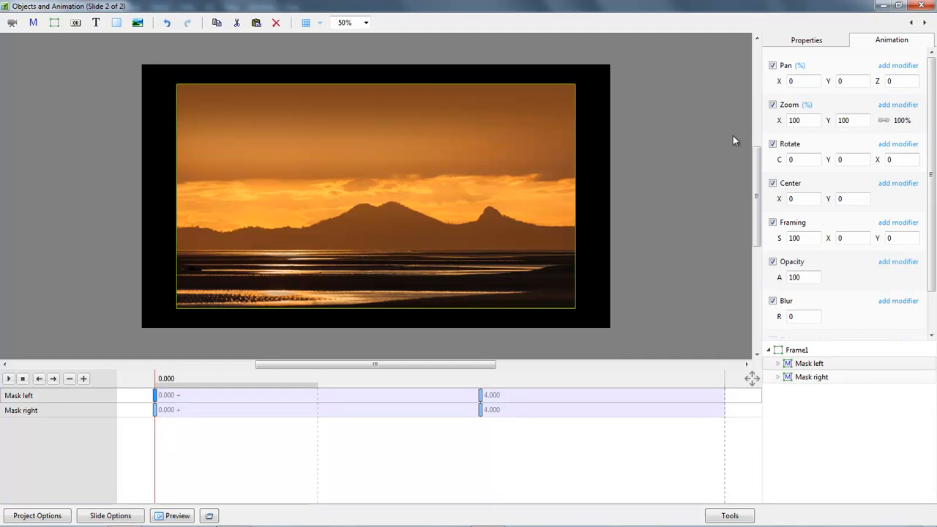
click(791, 158)
click(900, 144)
mouse_move(840, 159)
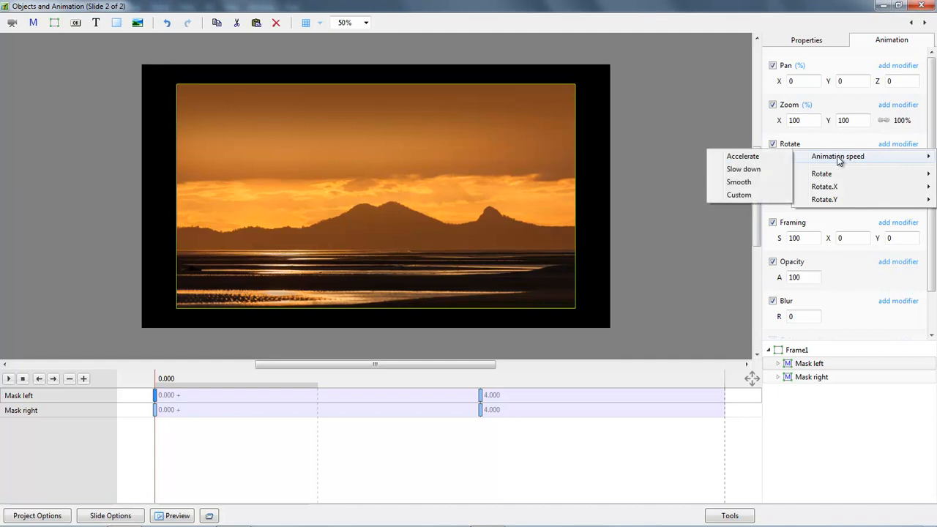
click(738, 196)
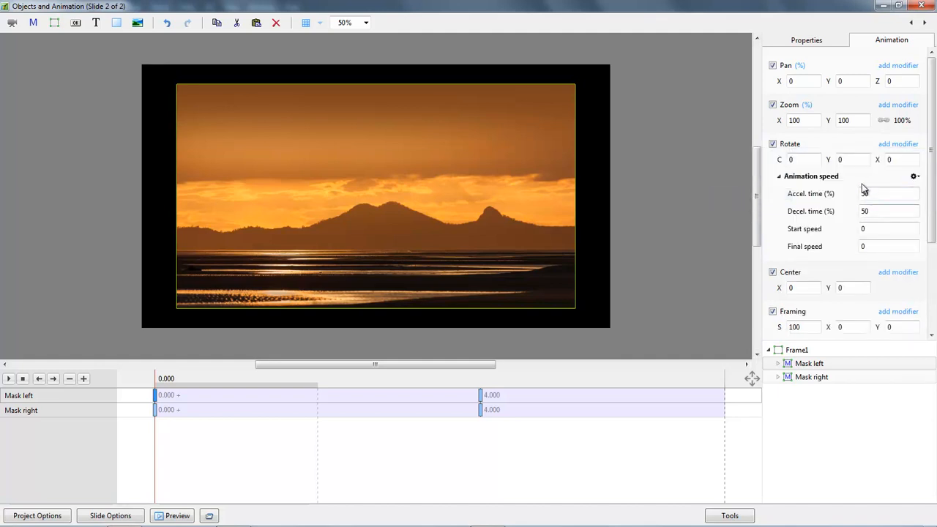
click(779, 177)
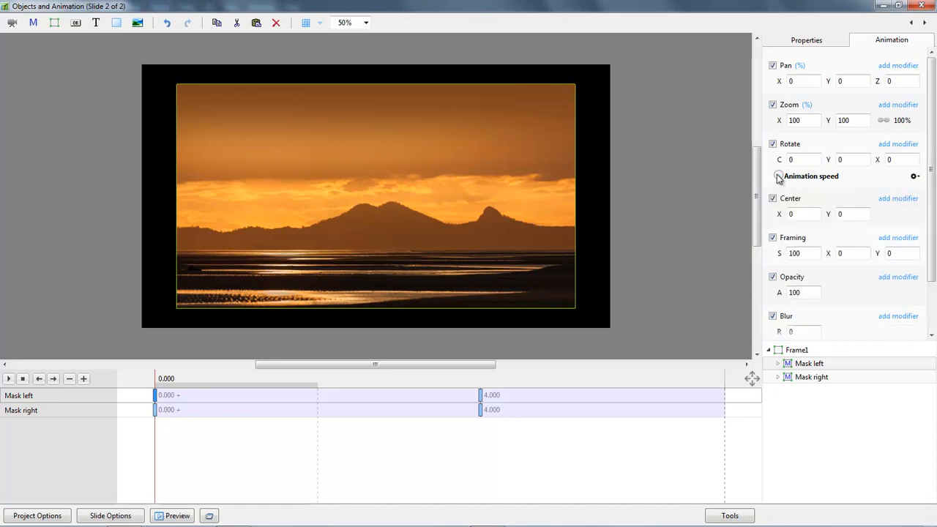
- Add a Custom Animation speed modifier to Rotate at Mask right's first keyframe and play the animation from the start
click(156, 407)
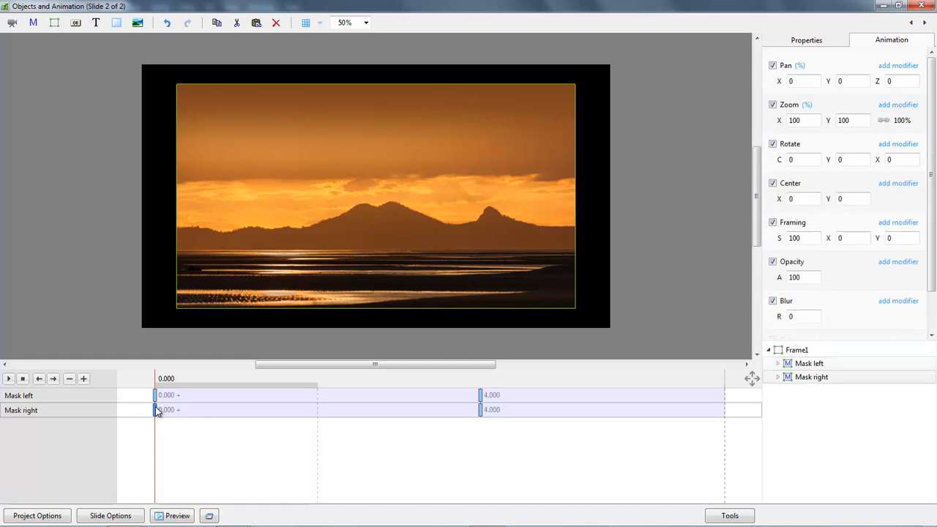
click(900, 146)
mouse_move(842, 160)
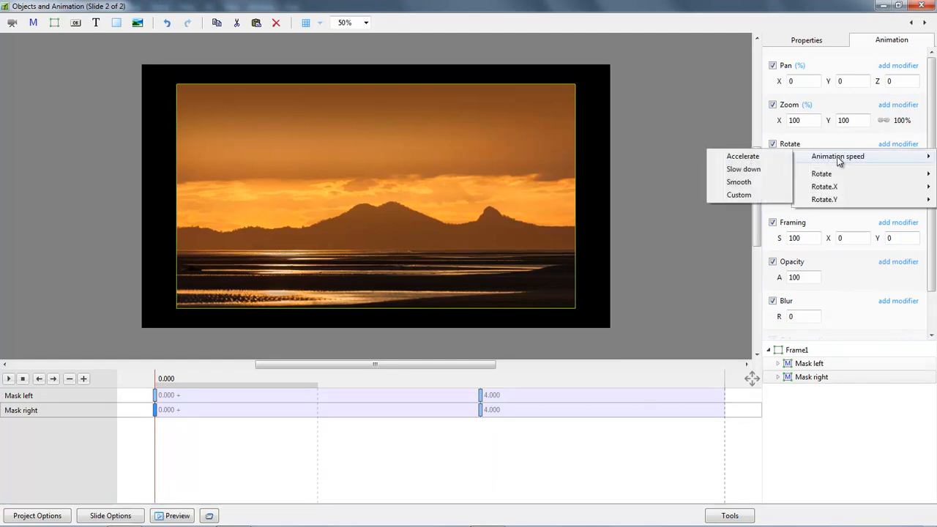
click(739, 195)
click(778, 176)
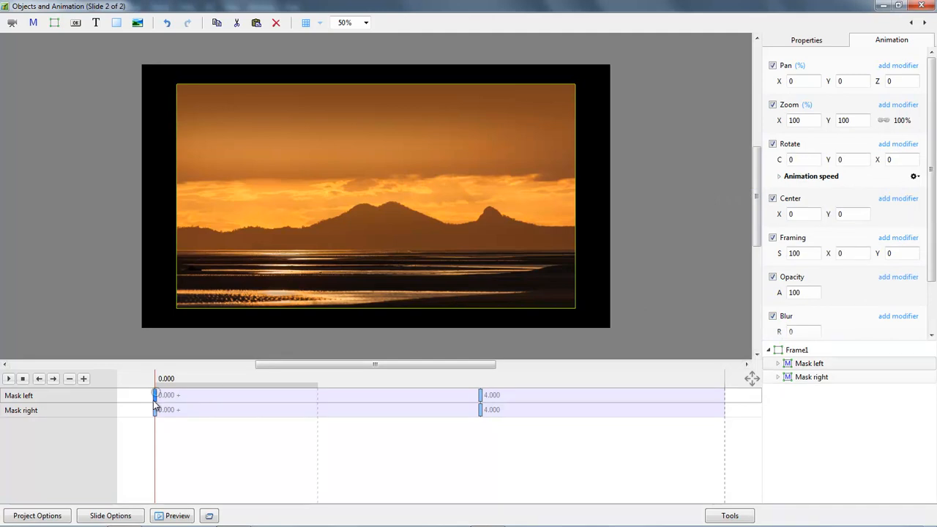
click(8, 378)
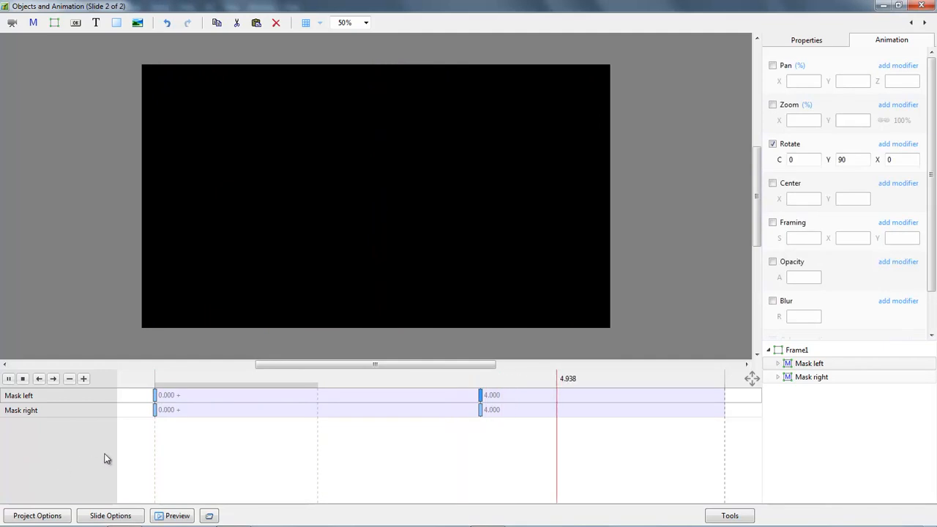
key(space)
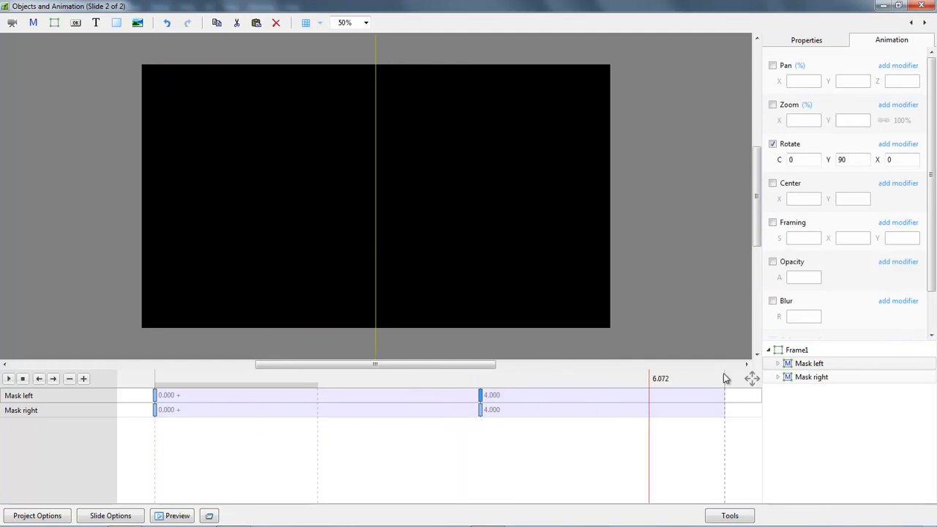
- Show Frame1 together with Mask left and Mask right on the timeline and add a Frame1 keyframe at 4.001
click(796, 352)
ctrl+click(803, 363)
ctrl+click(800, 377)
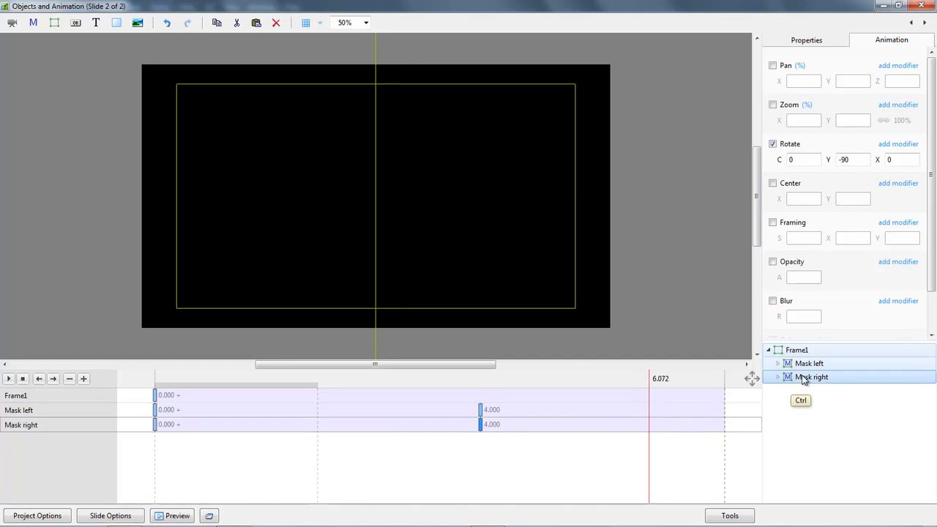
click(479, 407)
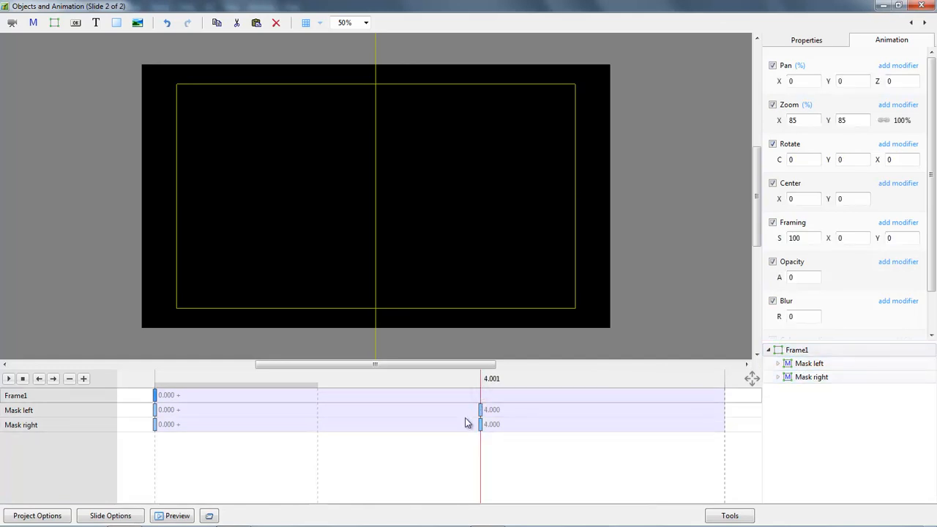
key(Insert)
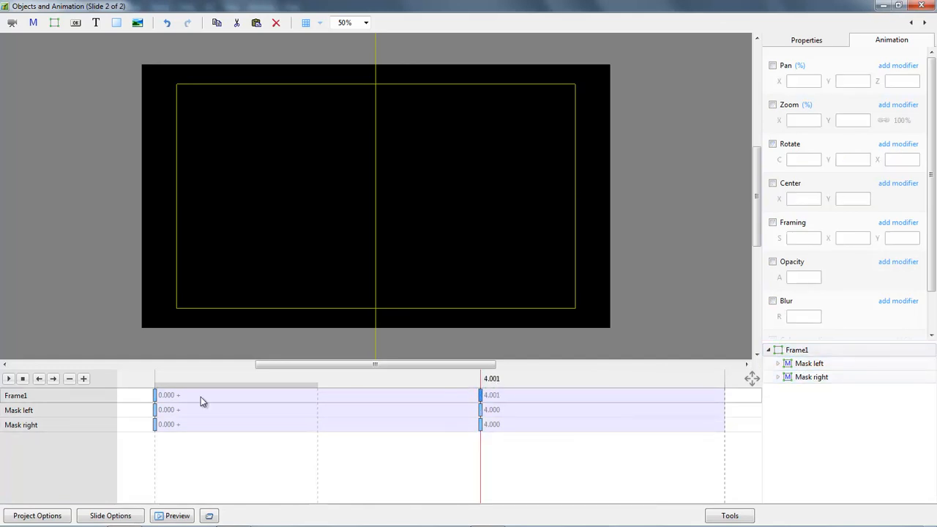
- Enable Zoom at Frame1's second keyframe, reduce it to 67%, and play the animation from the start
click(157, 396)
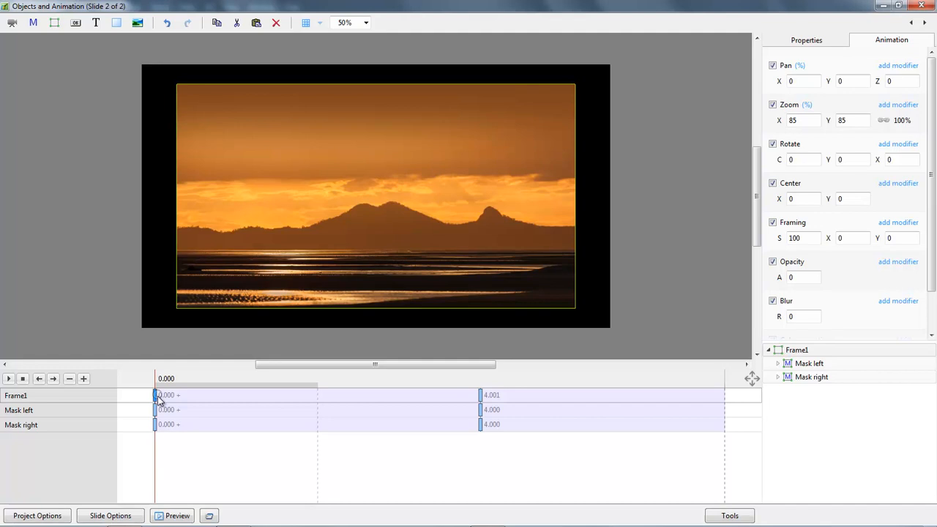
click(482, 396)
click(773, 105)
drag(773, 121, 773, 122)
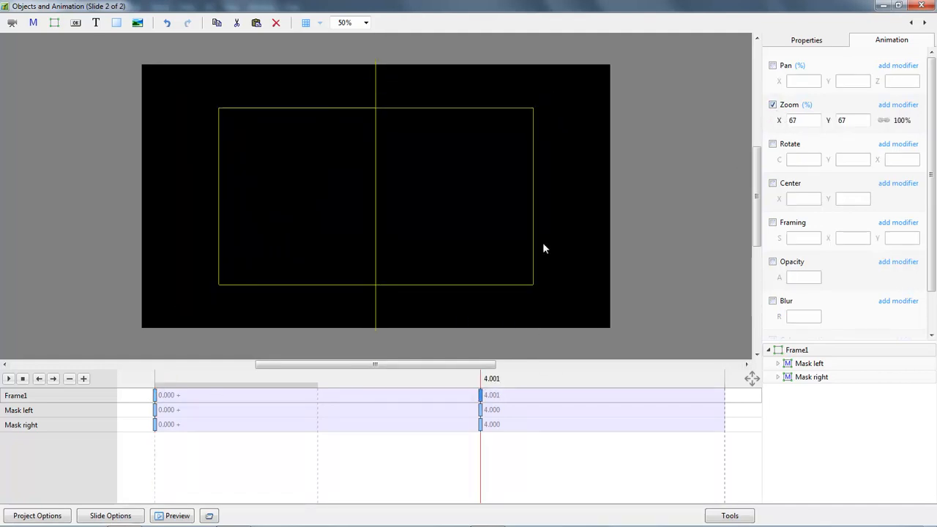
click(156, 395)
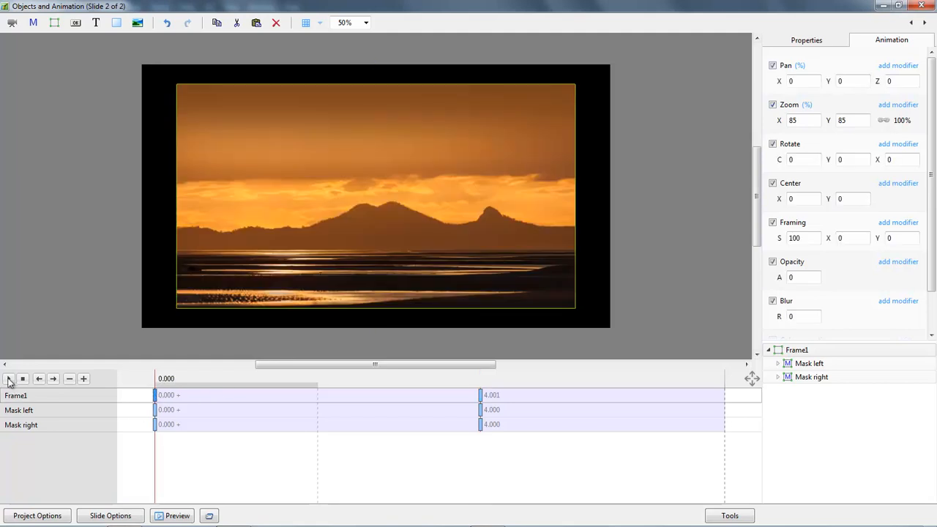
click(8, 378)
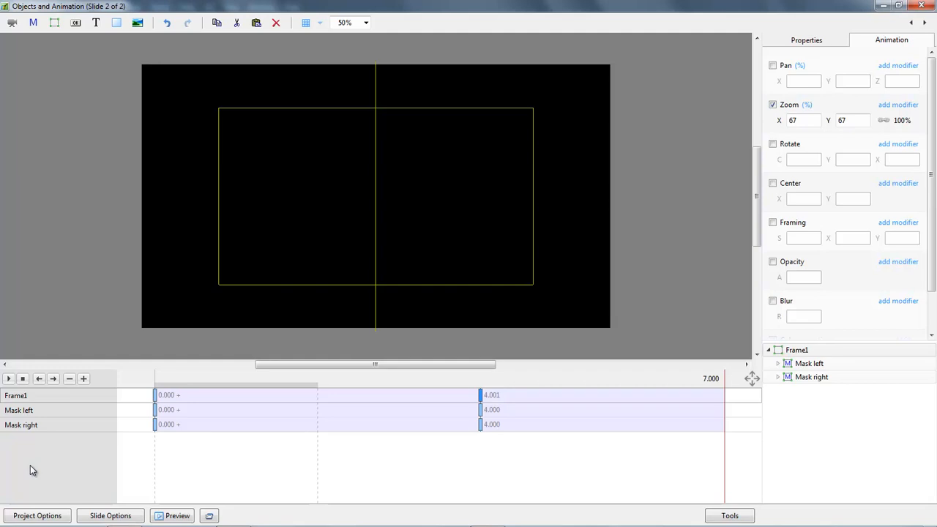
- Set the Y rotation at the 4000 keyframes to -90 for Mask left and 90 for Mask right, and play the animation
click(480, 410)
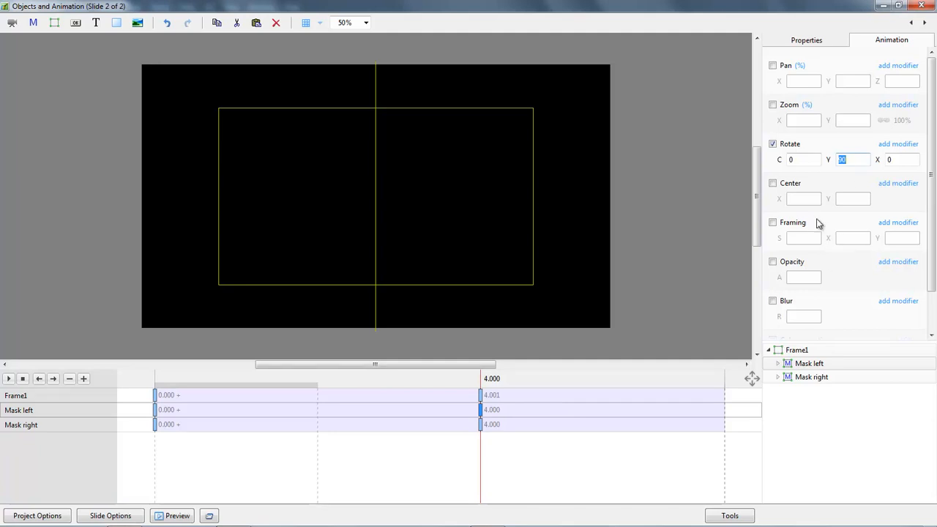
text(-90)
click(481, 426)
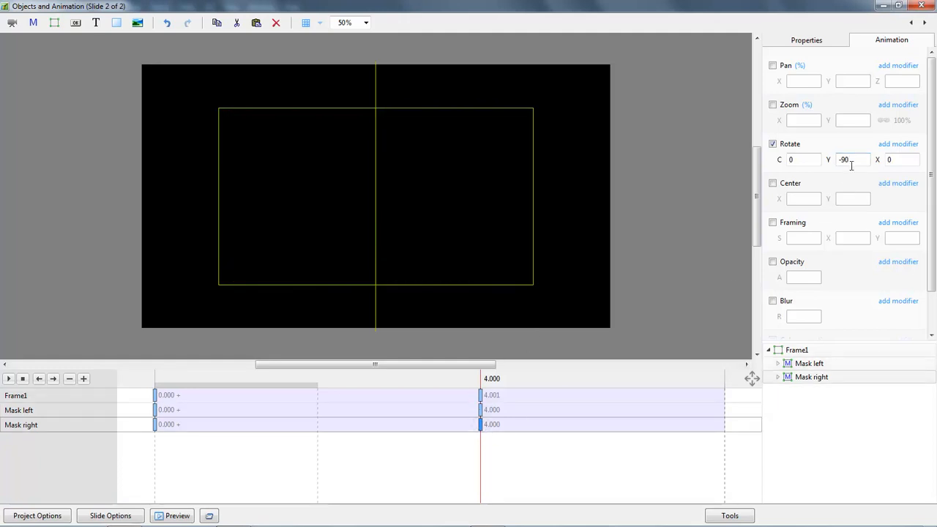
text(90)
click(155, 426)
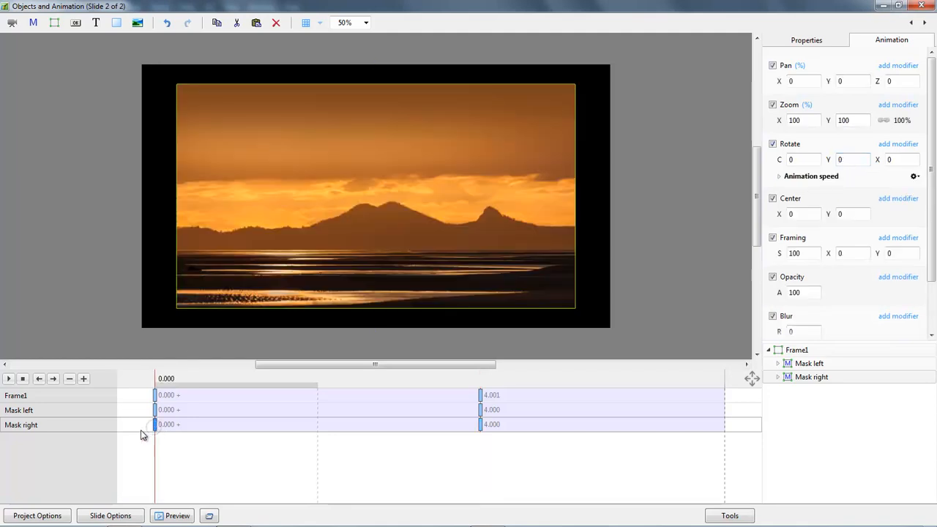
click(8, 379)
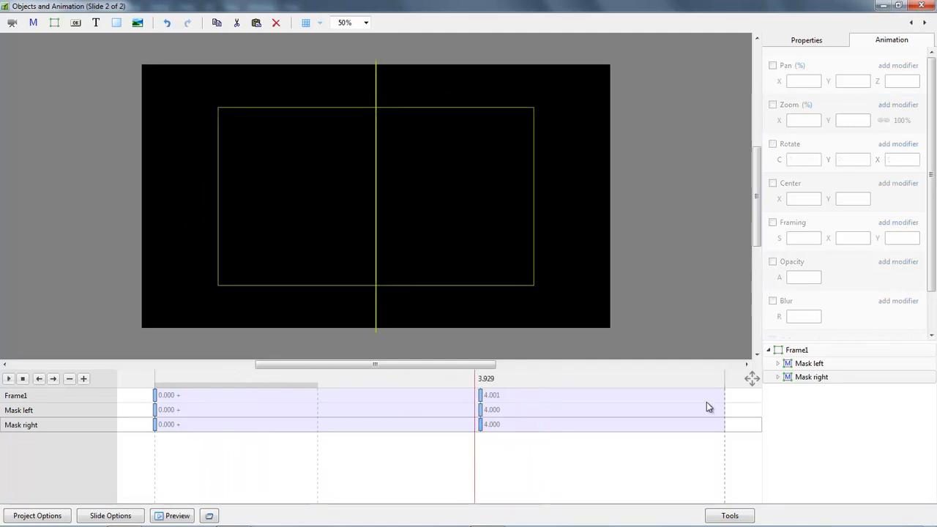
- Enable a border with width 4 on the Masks BD 001 pictures in both masks and close the Objects and Animation editor
click(777, 363)
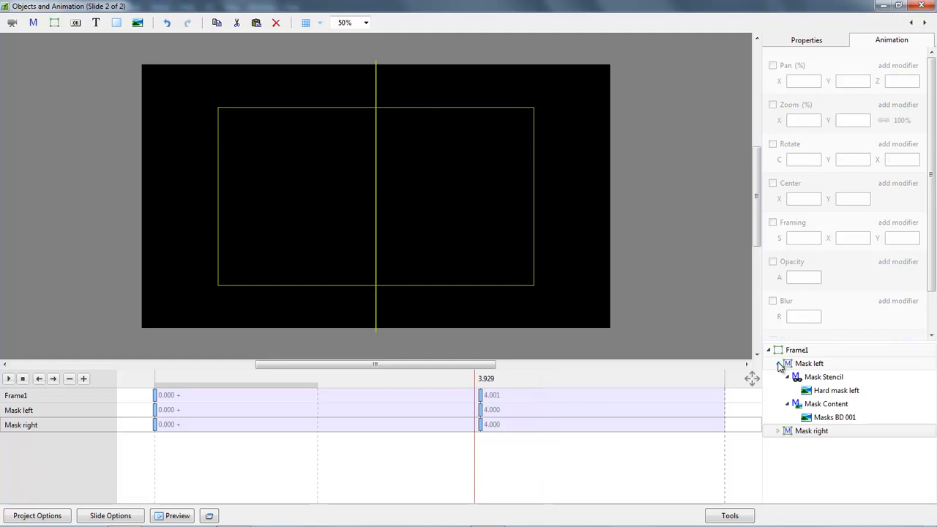
click(778, 431)
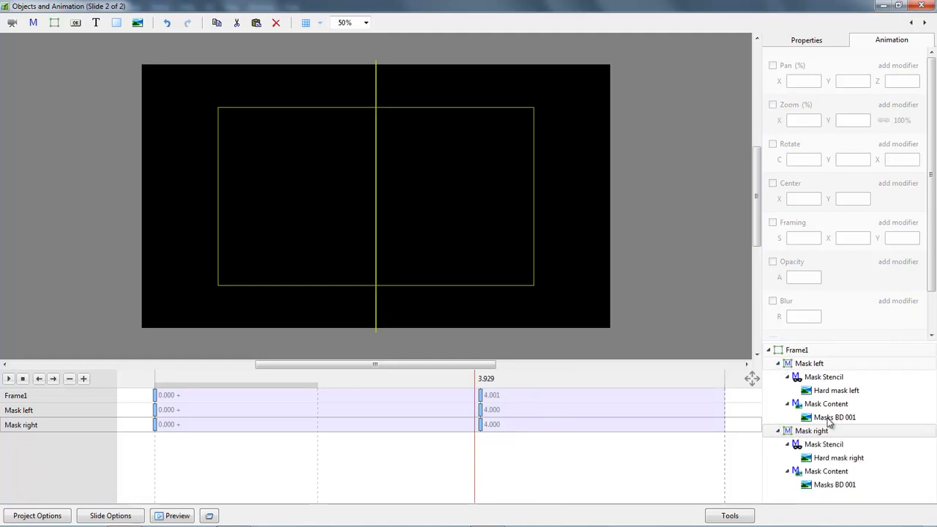
click(829, 419)
ctrl+click(834, 485)
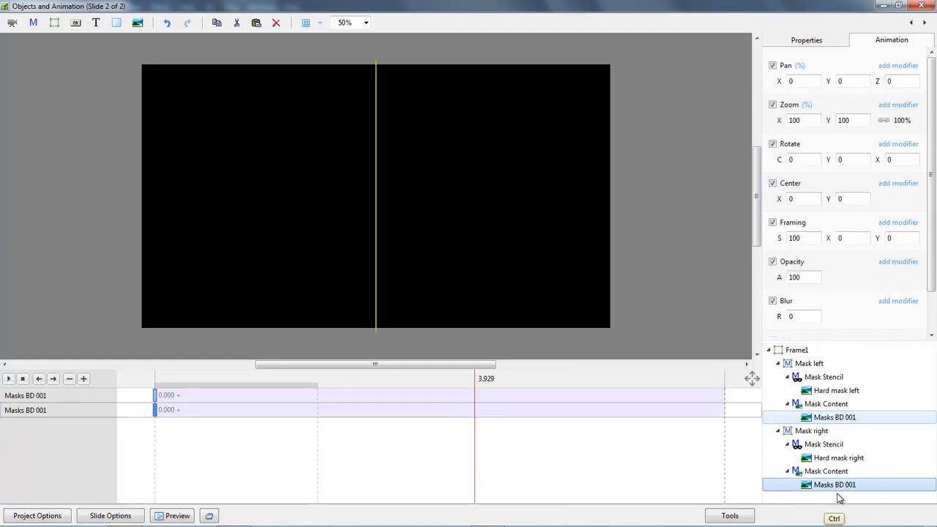
click(827, 43)
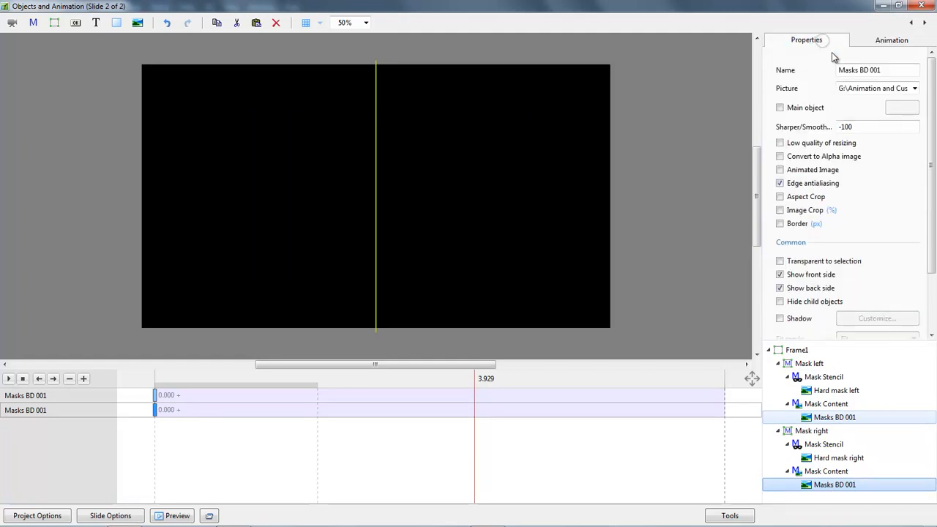
click(780, 224)
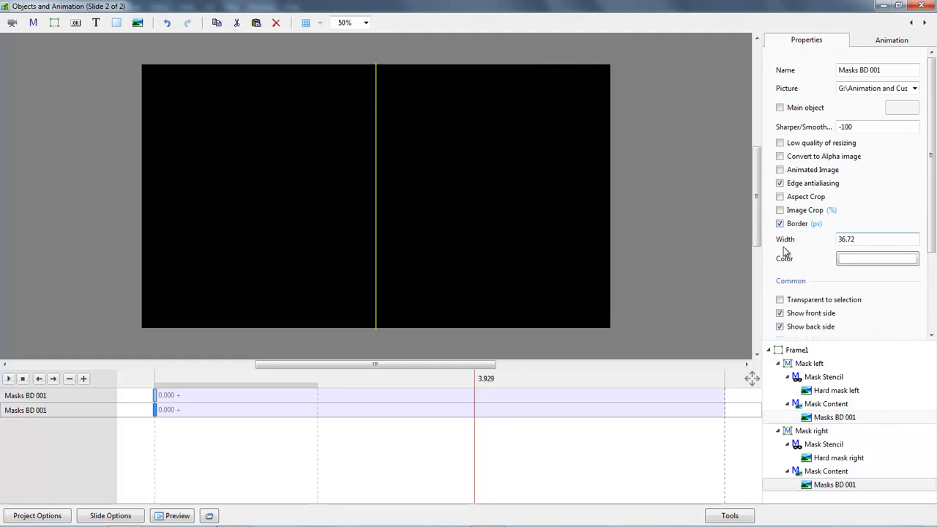
drag(862, 239, 789, 251)
text(4)
click(921, 6)
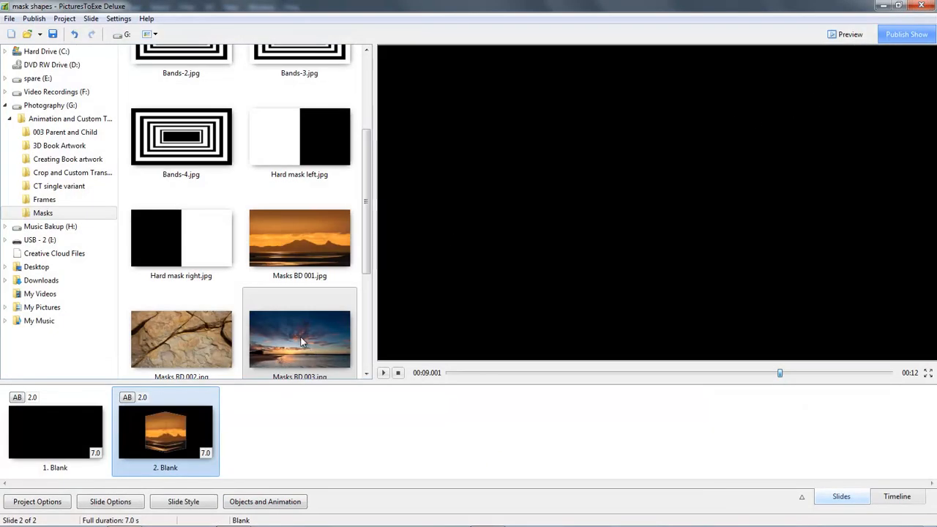
- Add Masks BD 003.jpg as a slide after the folding slide and Masks BD 005.jpg as a slide before it
drag(299, 337, 270, 447)
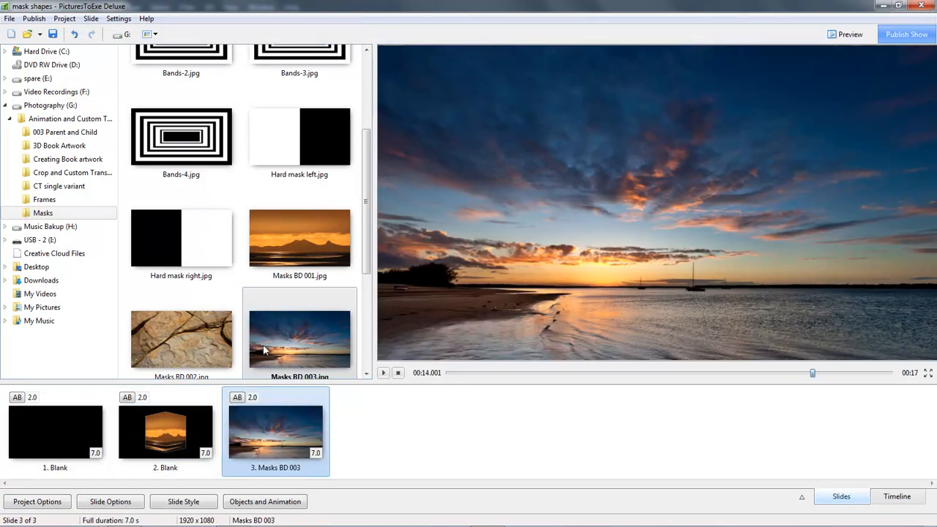
scroll(360, 216, down, 5)
click(289, 246)
drag(289, 246, 104, 423)
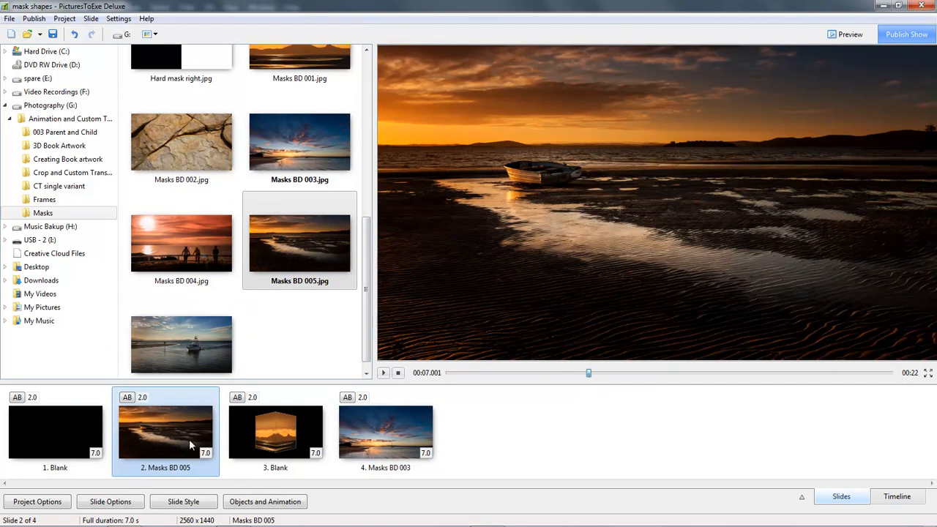
- Play the show from the Masks BD 005 slide to check how it runs into the folding slide
click(382, 373)
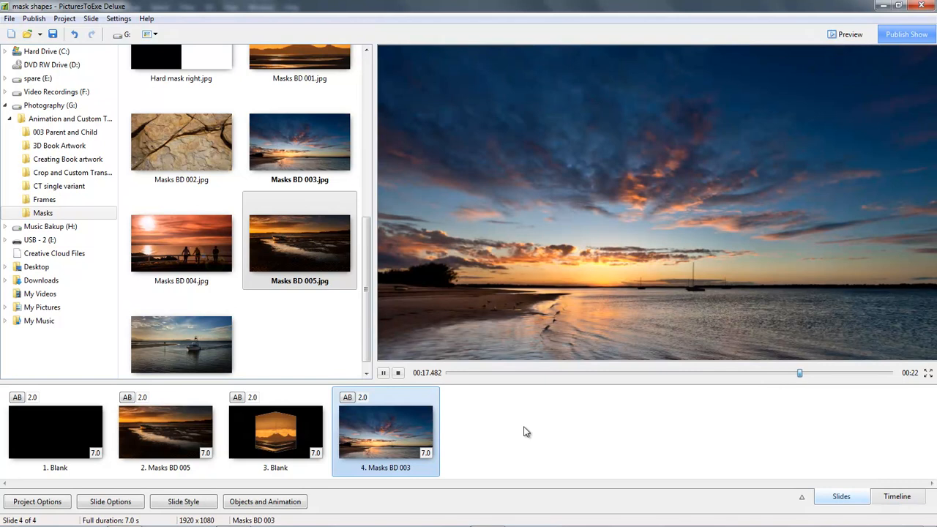
- On the folding slide, move the 4.000 keyframes of Mask left and Mask right to 7.000 and close the Objects and Animation editor
click(282, 435)
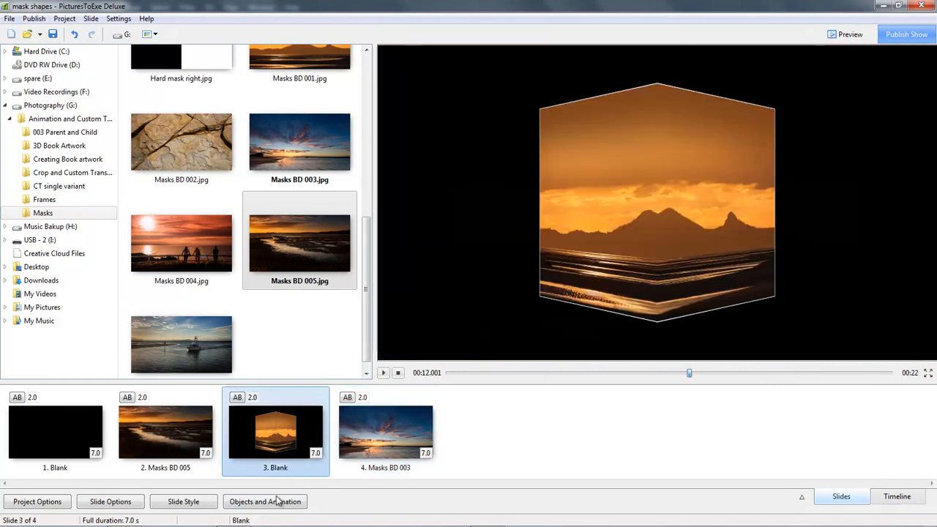
click(265, 502)
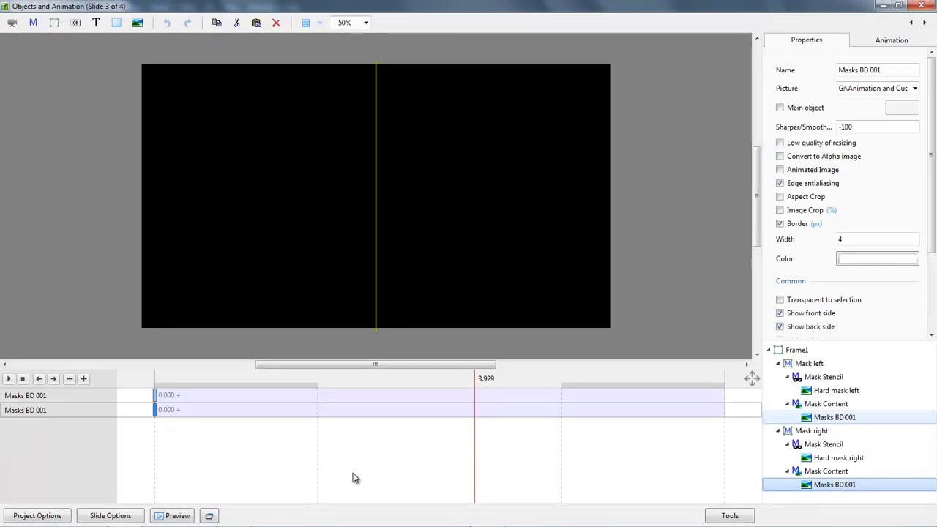
click(779, 364)
click(778, 377)
click(808, 365)
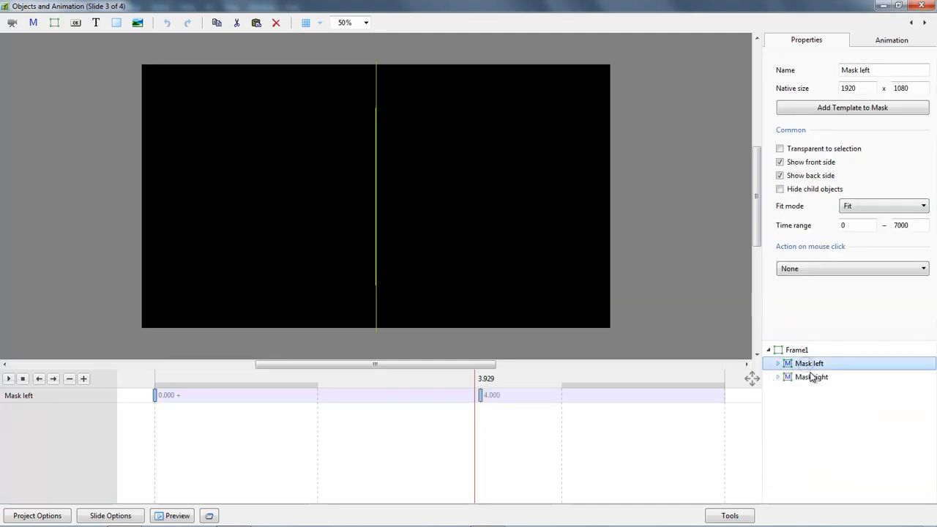
ctrl+click(811, 376)
click(481, 399)
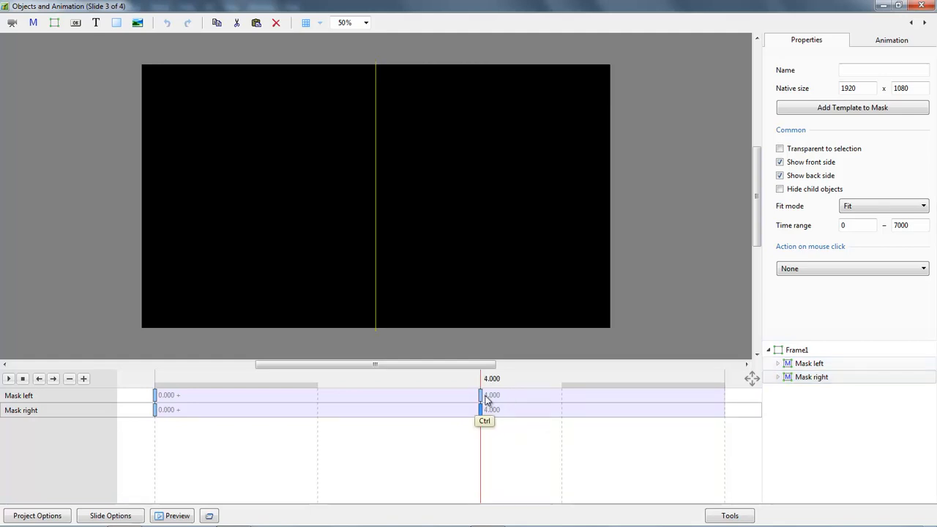
drag(483, 414, 726, 428)
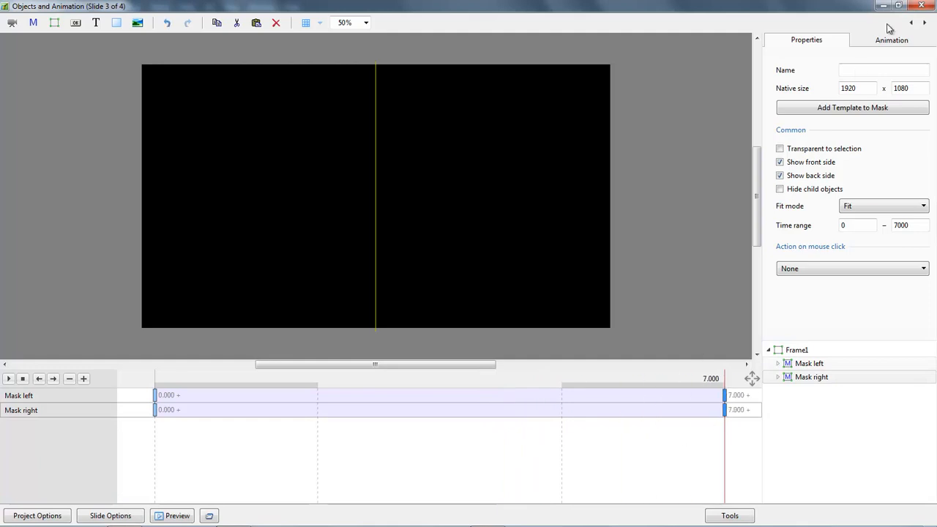
click(921, 6)
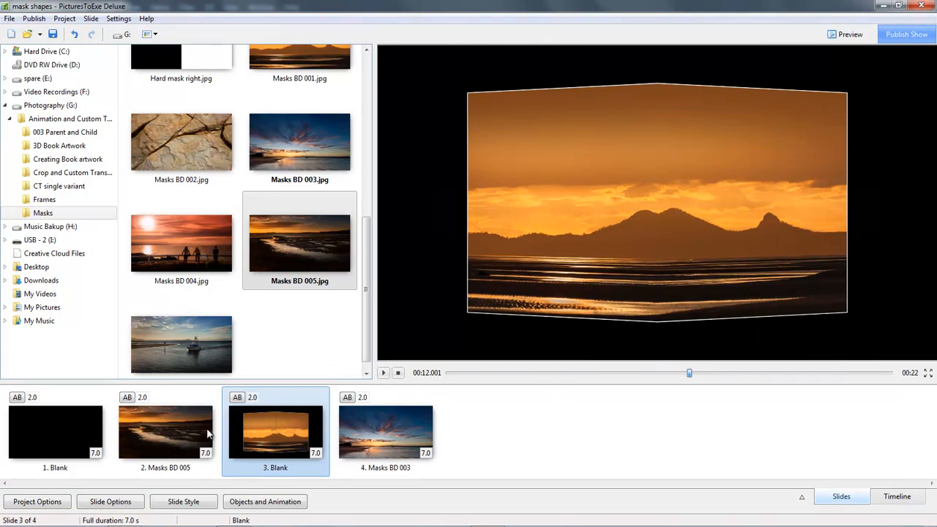
- Play the show from the Masks BD 005 slide and set the folding slide's duration to 10 seconds
click(186, 432)
click(384, 373)
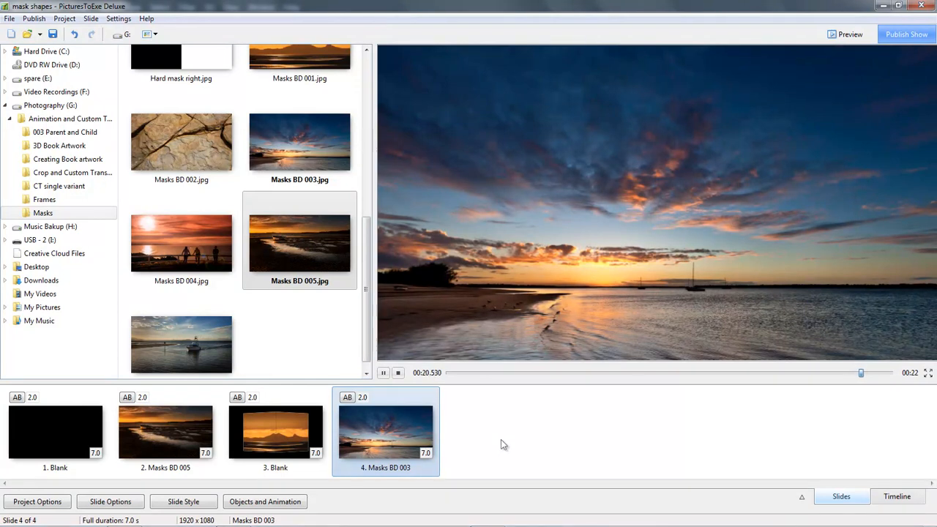
click(317, 453)
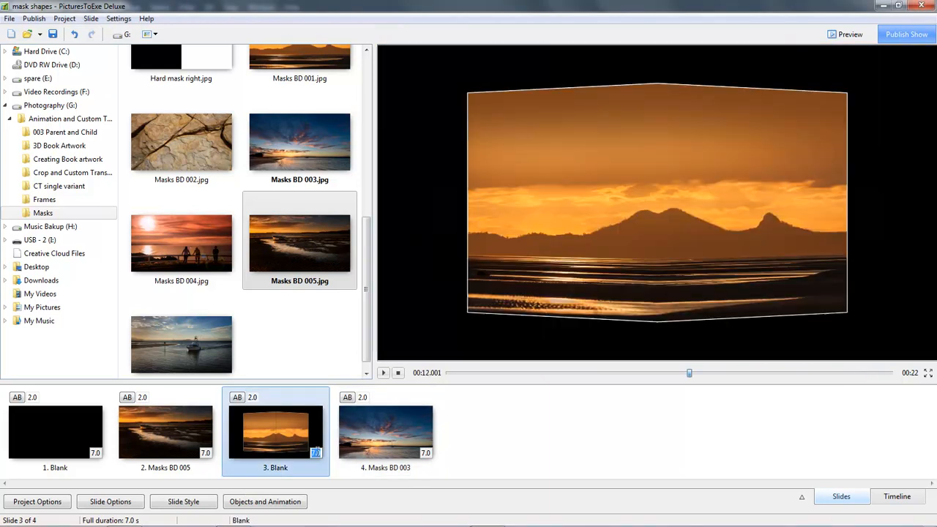
text(10)
key(Return)
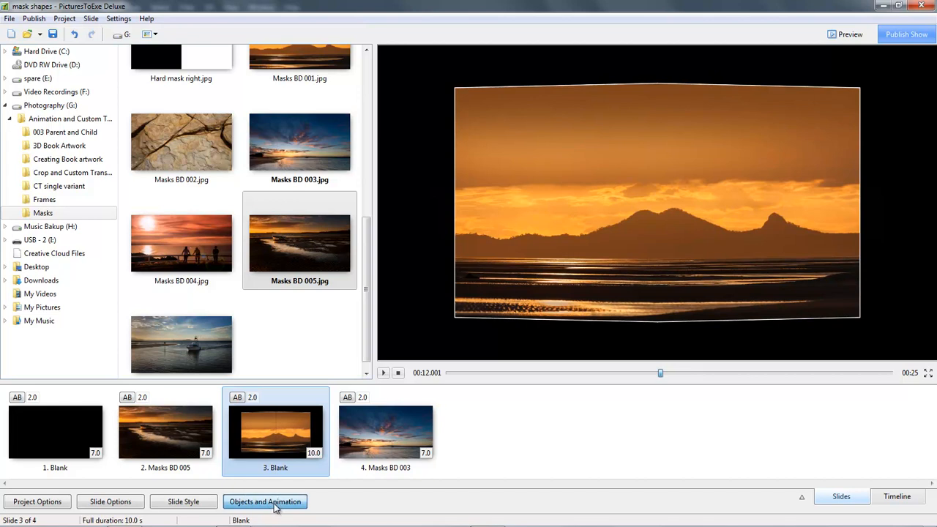
- Move the first keyframes of Mask left and Mask right on the folding slide to 2.991 and close the editor
click(265, 502)
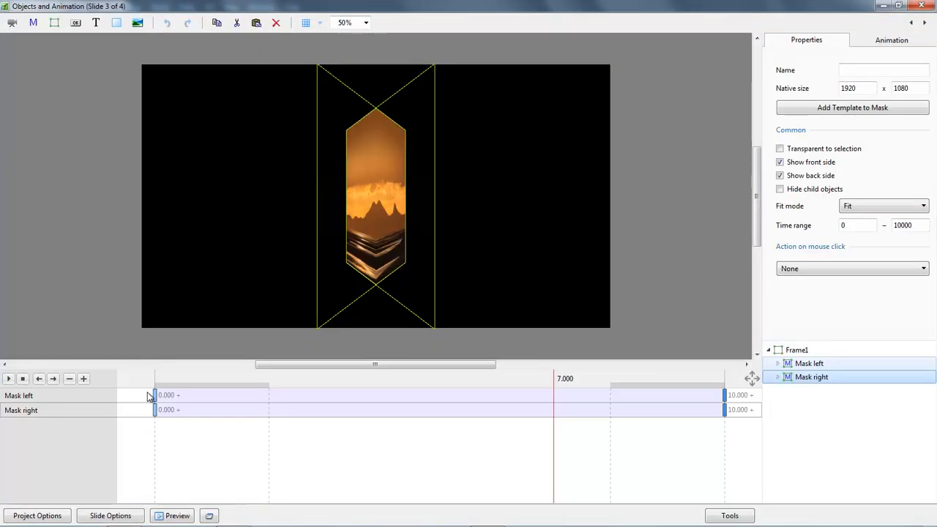
click(156, 399)
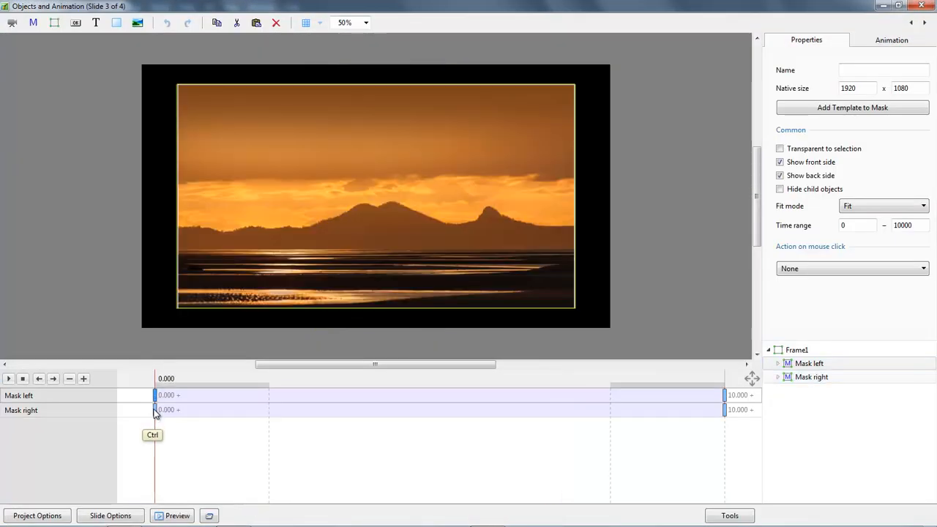
drag(156, 414, 320, 425)
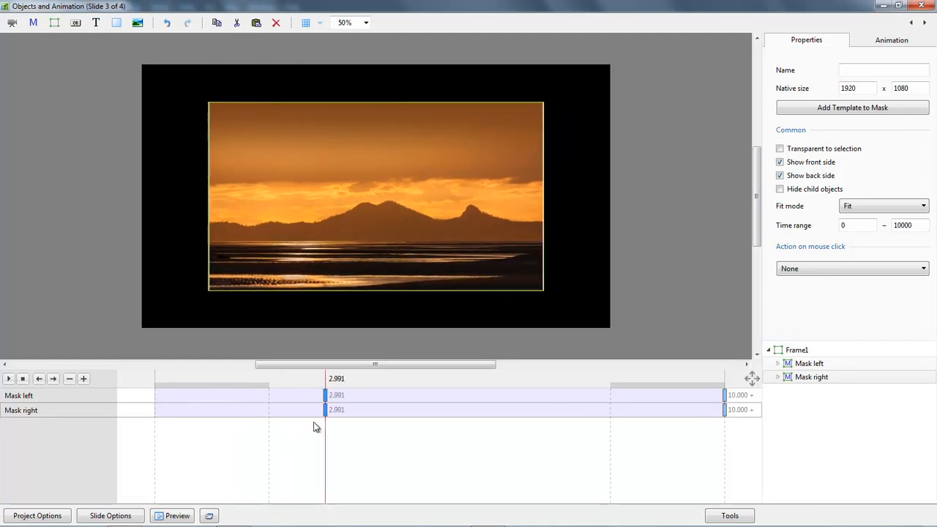
click(325, 395)
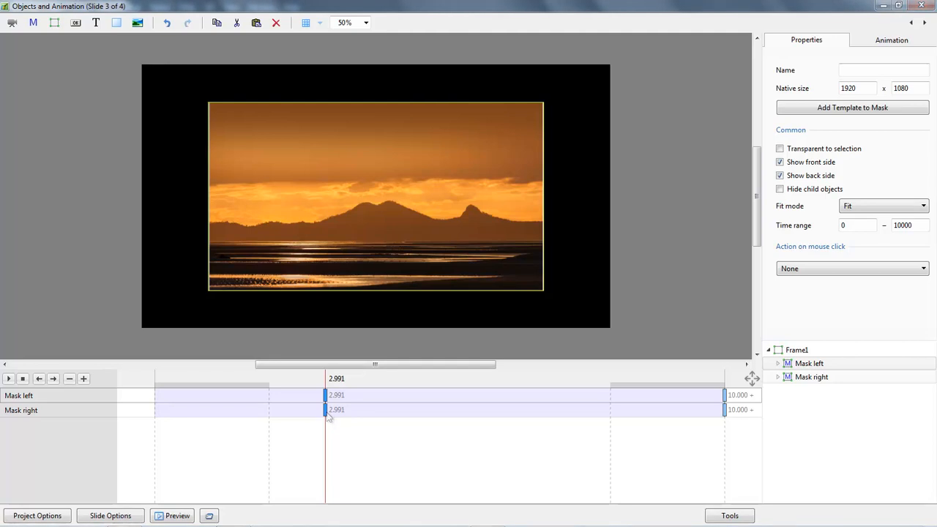
click(921, 7)
- Play the show again from the Masks BD 005 slide and browse to the Bands pictures in the Masks folder
click(144, 439)
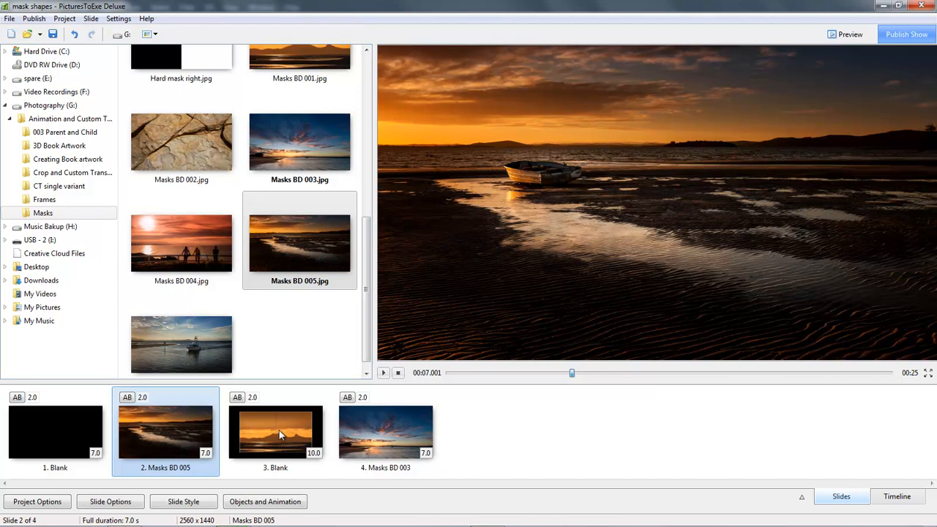
click(383, 374)
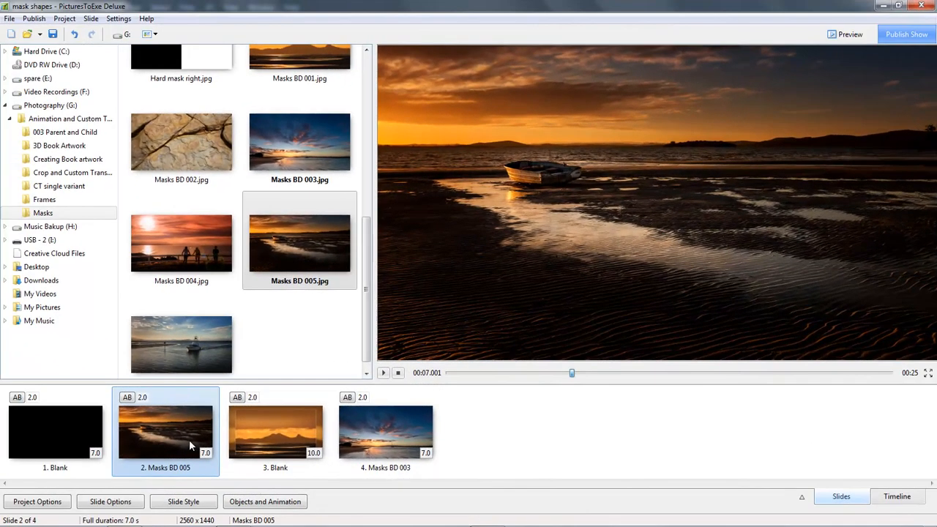
click(382, 374)
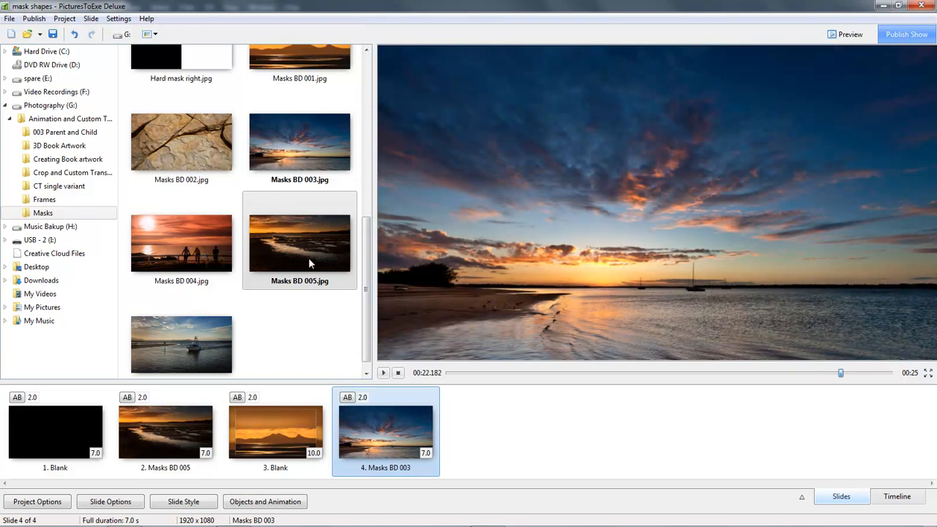
drag(369, 287, 373, 129)
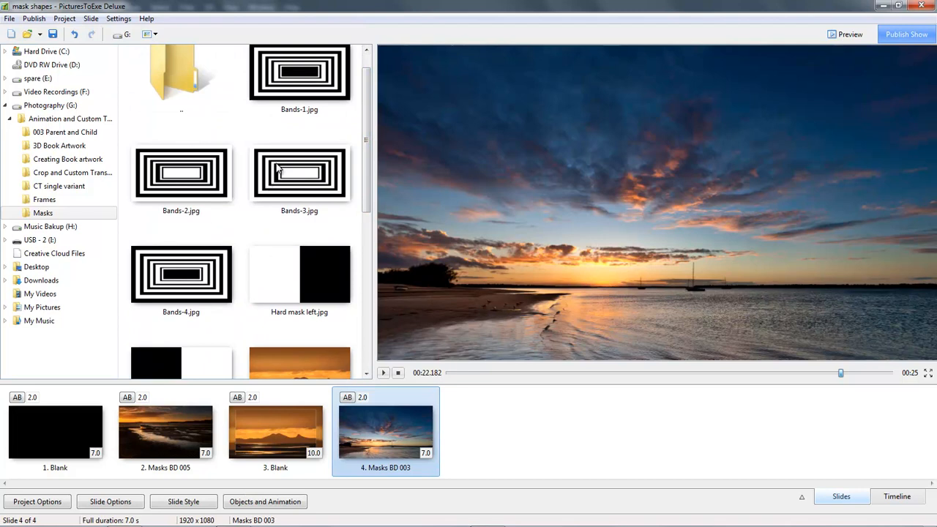
- Open the folding slide's objects and examine the animation settings of the background Masks BD 001, both masks and Frame1
click(270, 436)
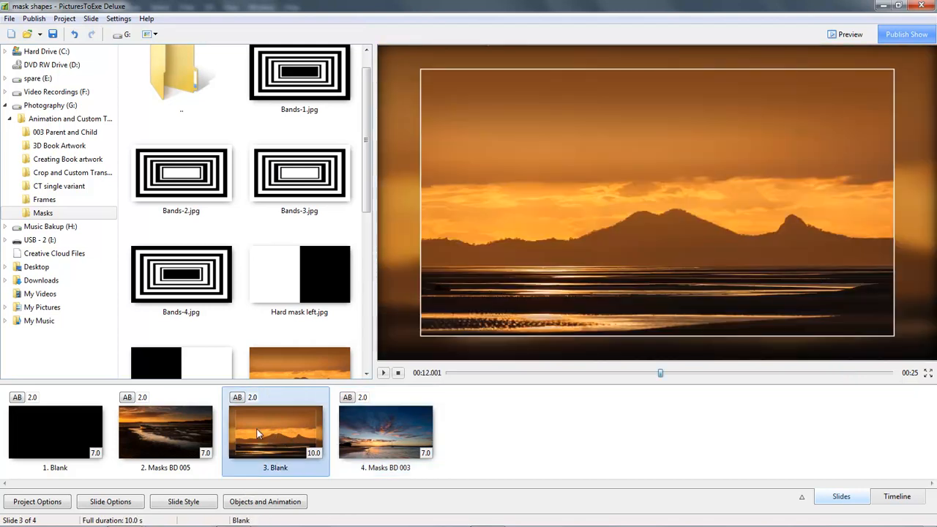
click(263, 502)
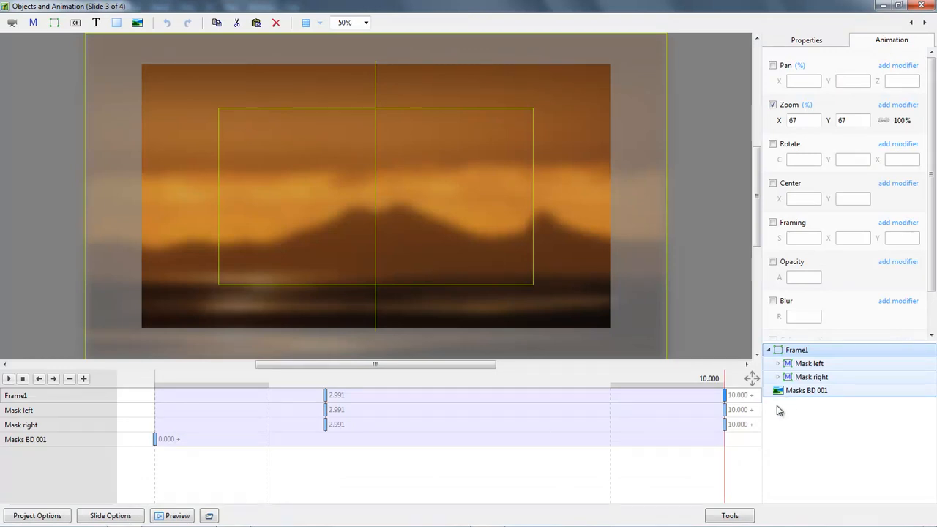
click(786, 393)
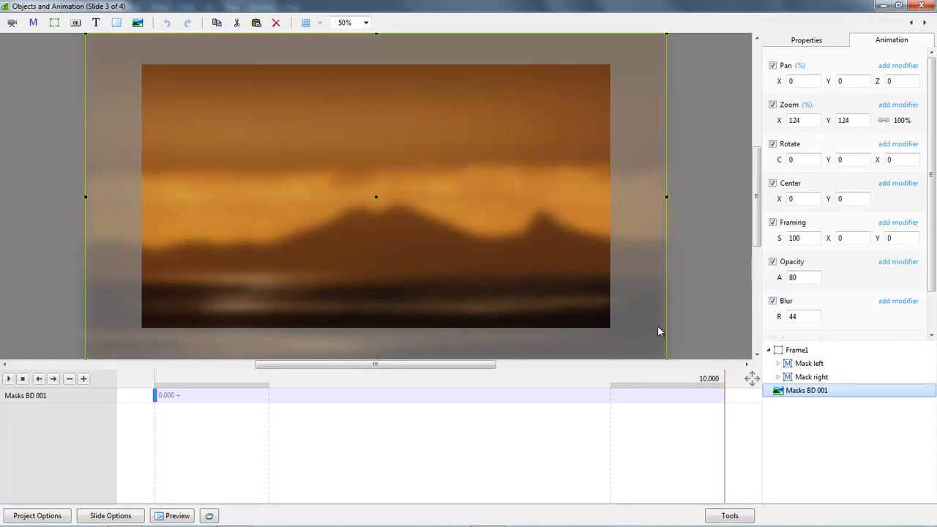
click(808, 377)
click(805, 363)
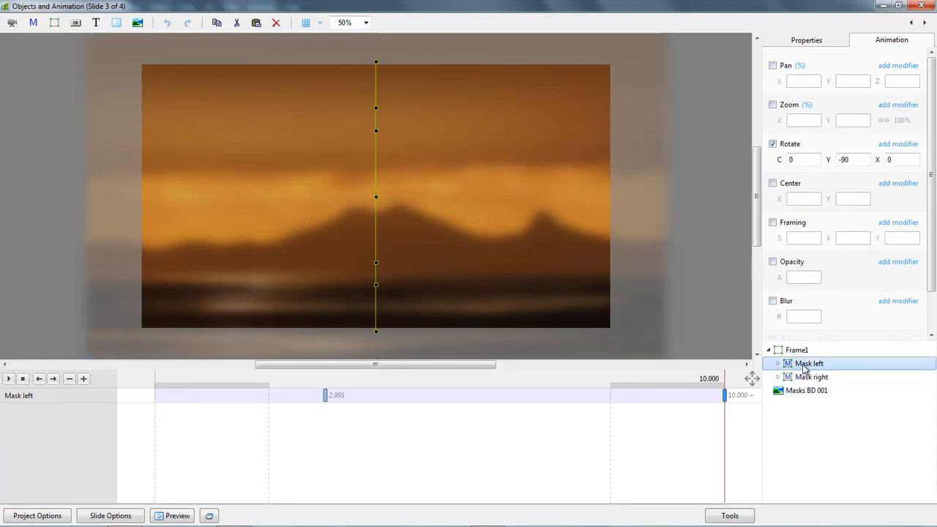
ctrl+click(805, 377)
ctrl+click(797, 350)
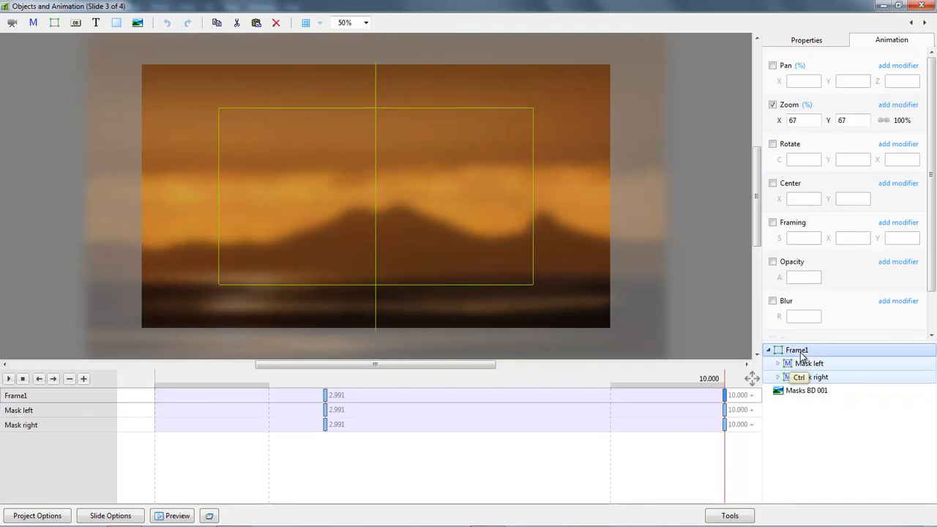
click(801, 429)
- Replace the Hard mask left picture in Mask left's stencil with Bands-1
click(779, 364)
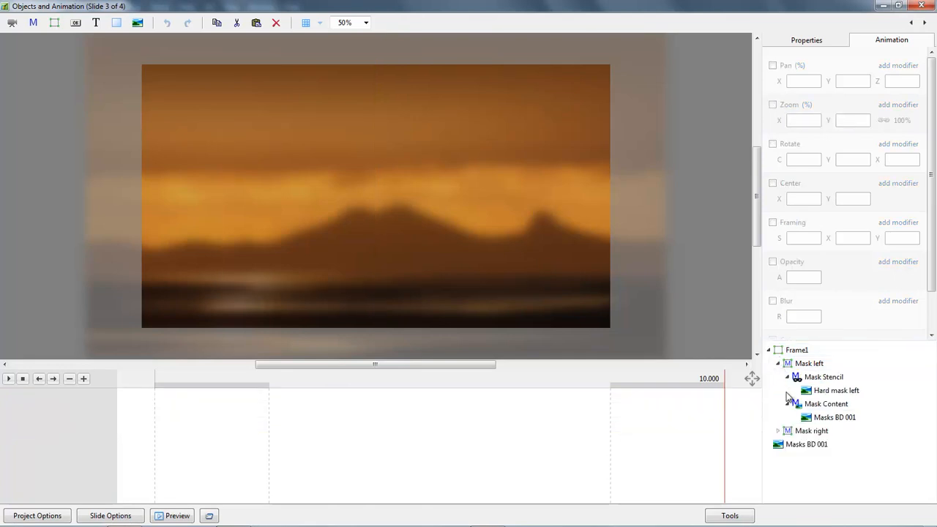
click(778, 431)
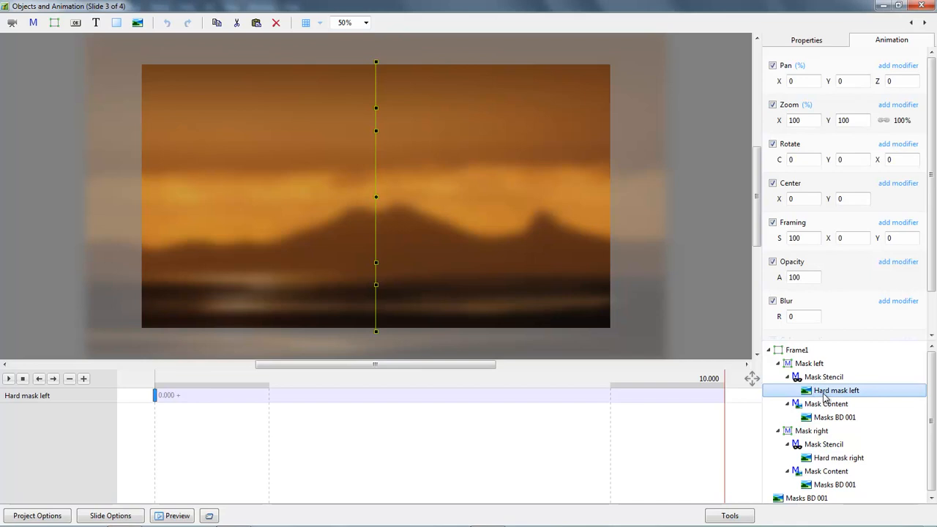
click(816, 46)
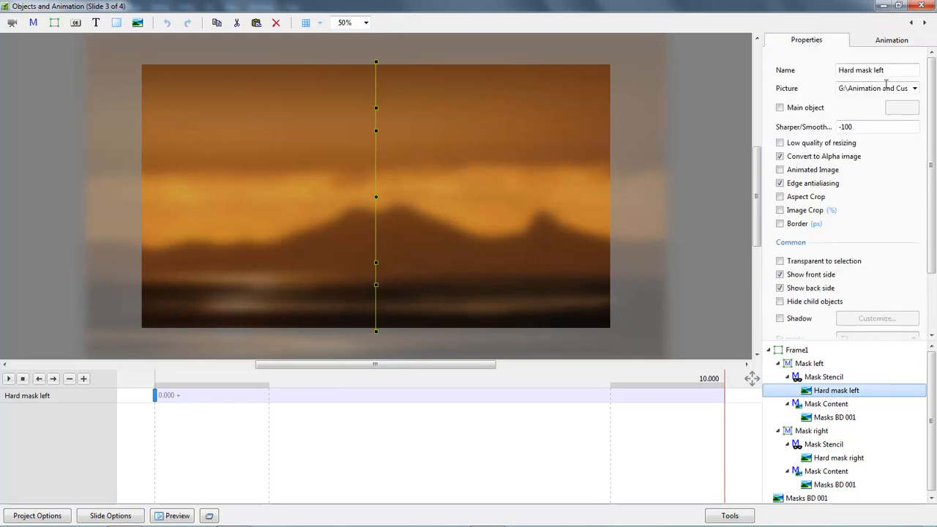
click(914, 88)
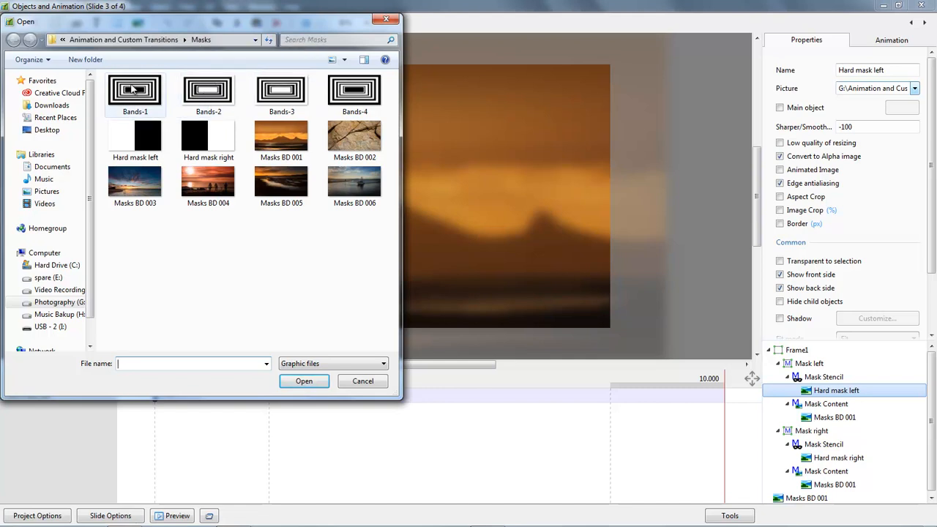
double_click(127, 91)
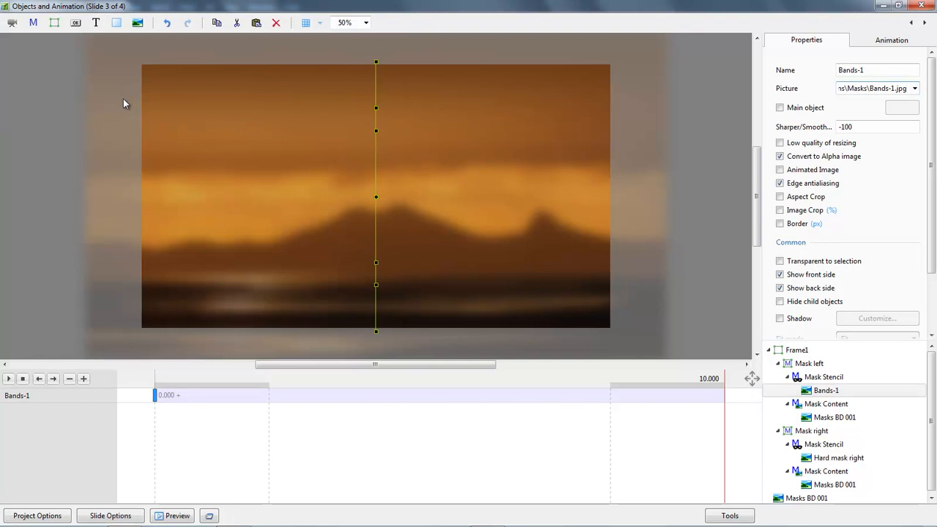
- Replace the Hard mask right picture in Mask right's stencil with Bands-2
click(827, 461)
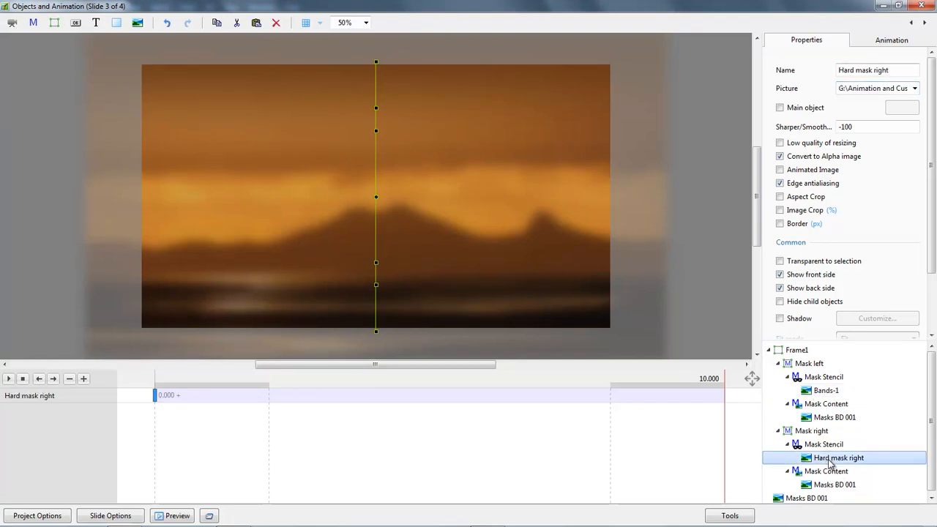
click(915, 89)
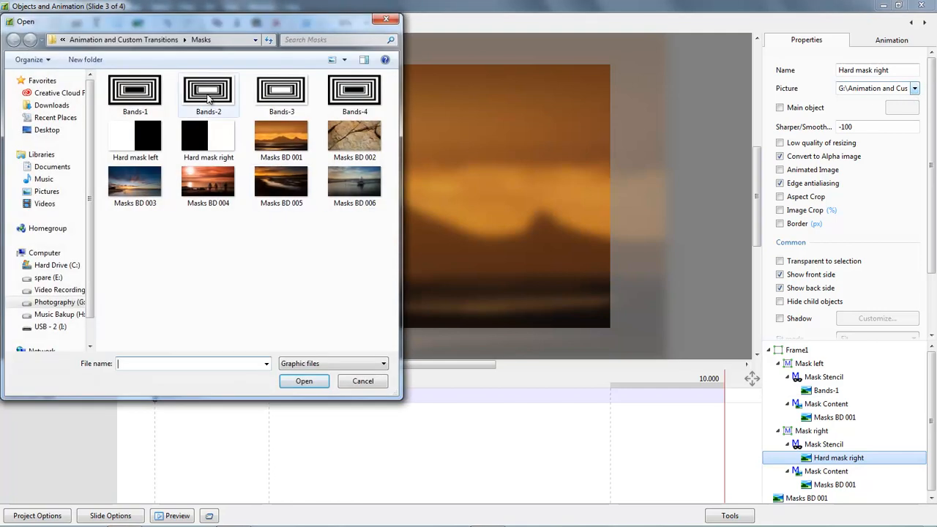
double_click(205, 98)
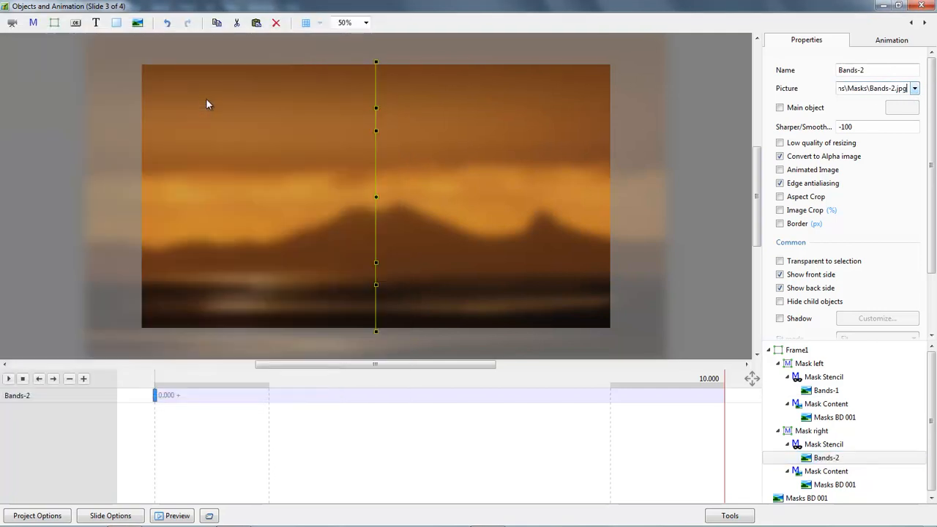
- Inspect the masked picture at the start of the timeline at 100% zoom and return the view to 50%
click(157, 416)
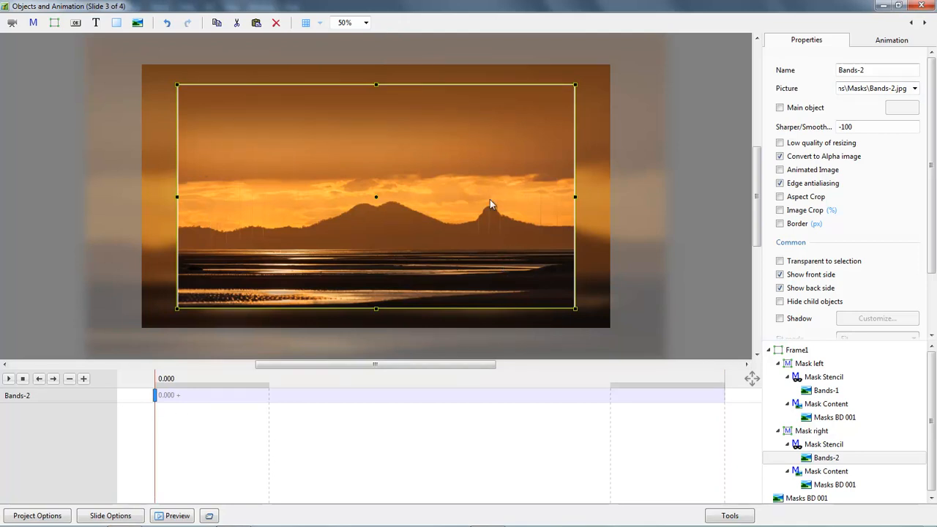
click(366, 23)
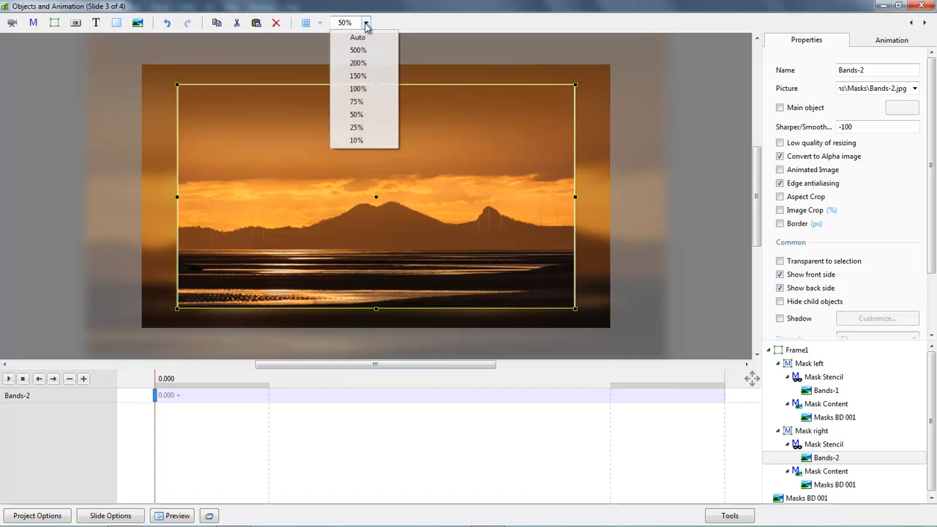
click(356, 89)
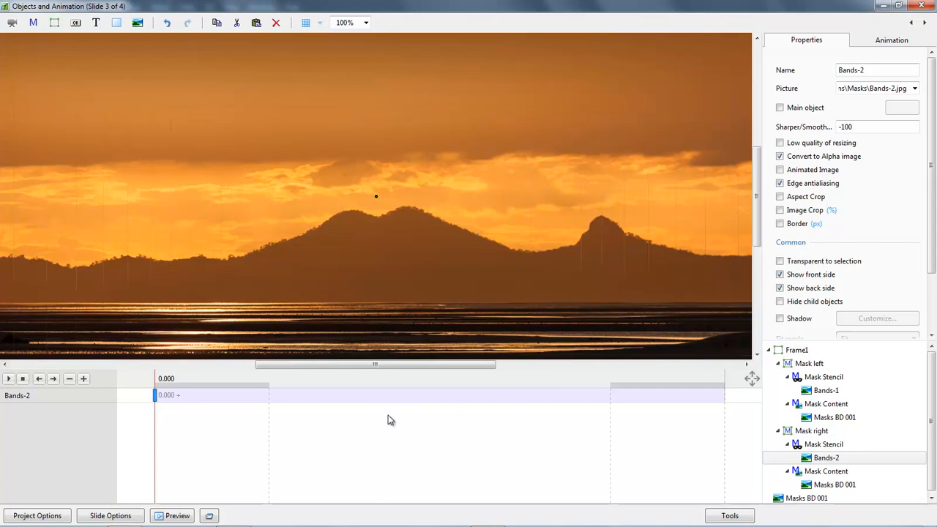
click(366, 23)
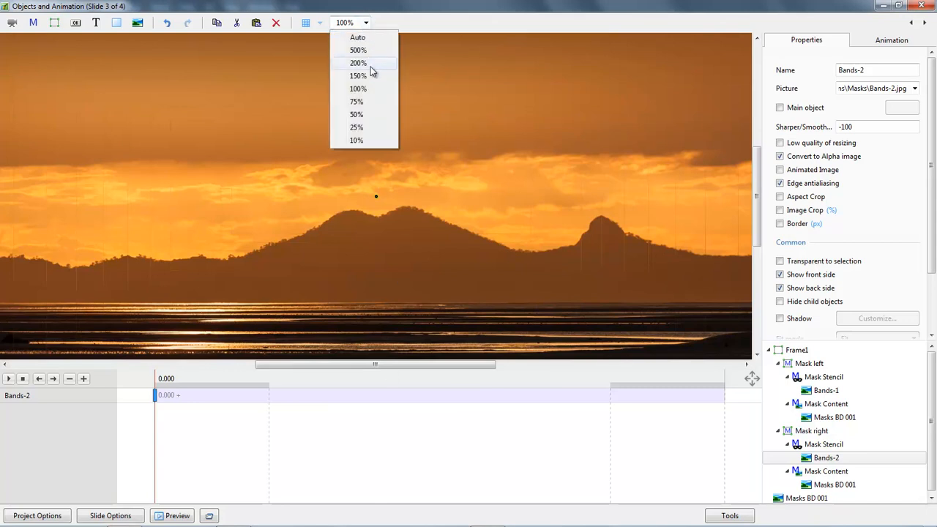
click(358, 115)
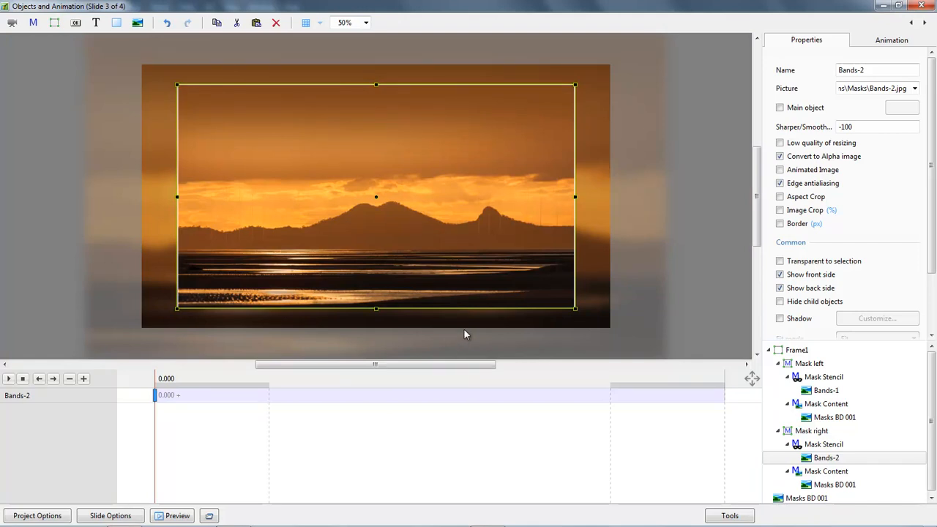
- Replace the Bands-1 picture in Mask left's stencil with Bands-3 and the Bands-2 picture in Mask right's stencil with Bands-4
click(825, 395)
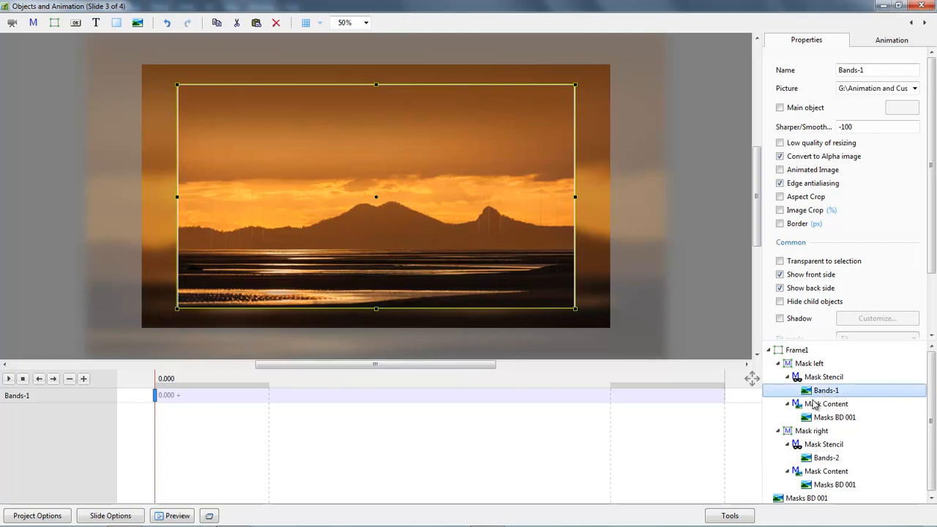
click(914, 88)
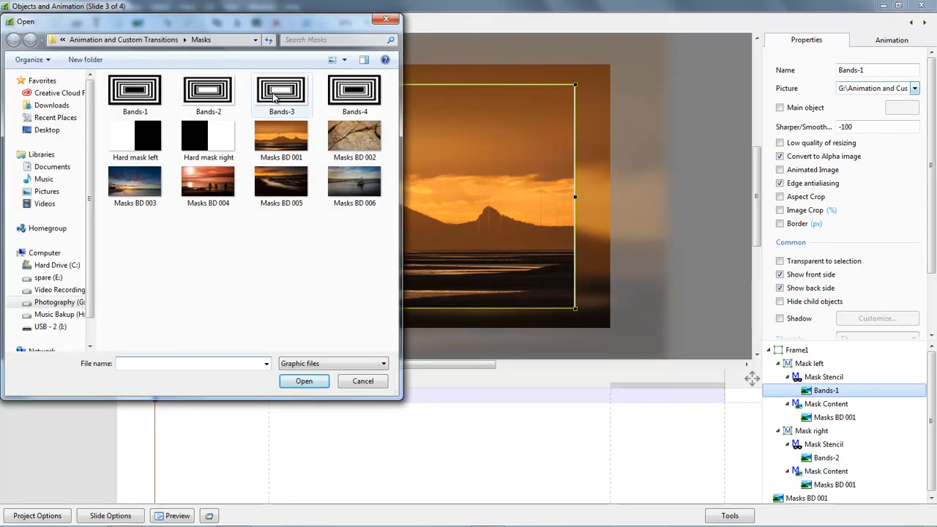
double_click(280, 94)
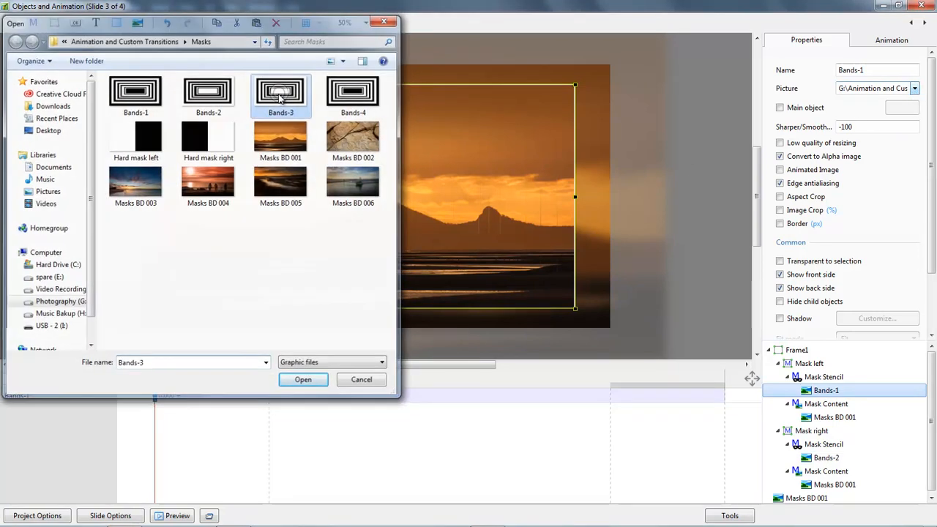
click(827, 458)
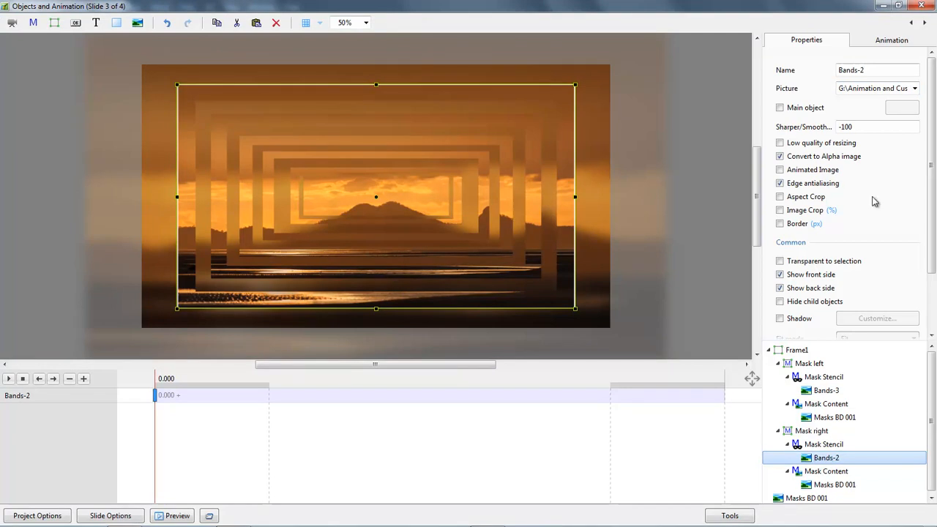
click(914, 89)
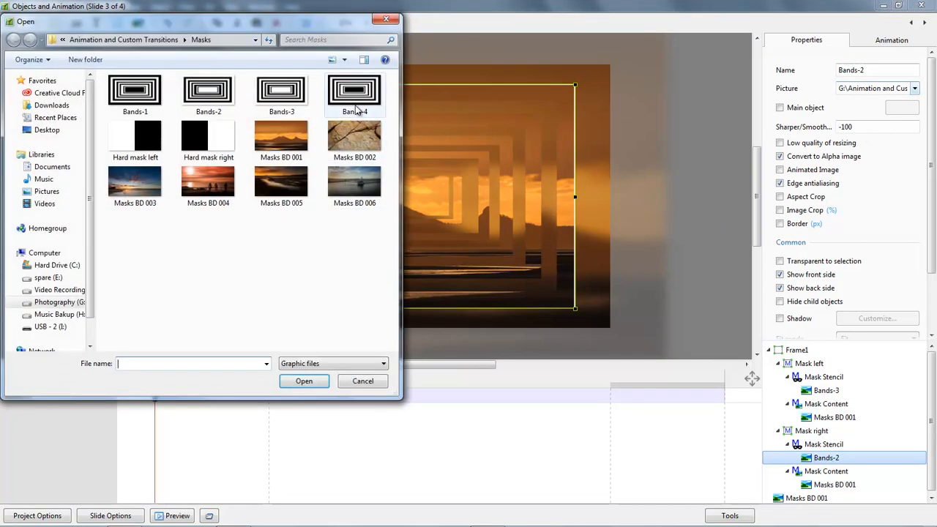
double_click(345, 93)
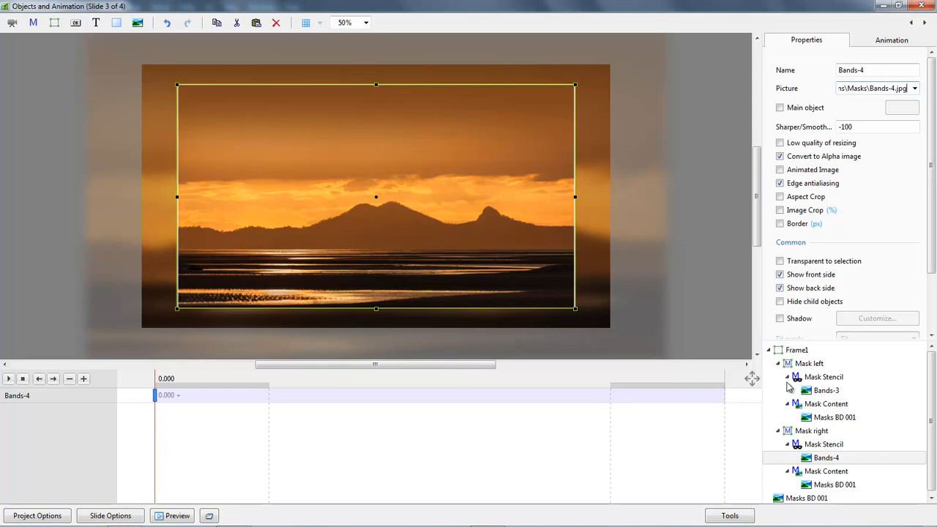
- Remove the border from the Masks BD 001 pictures in the contents of both masks
click(829, 420)
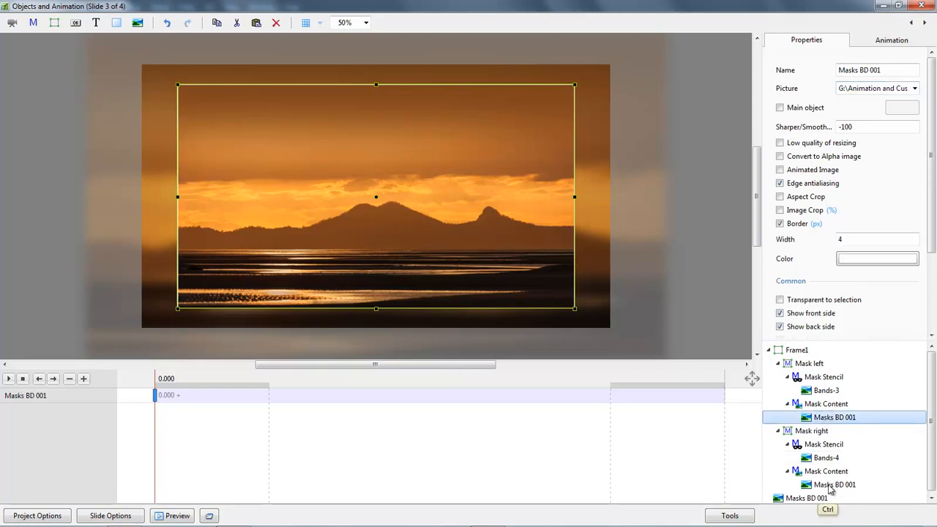
ctrl+click(832, 485)
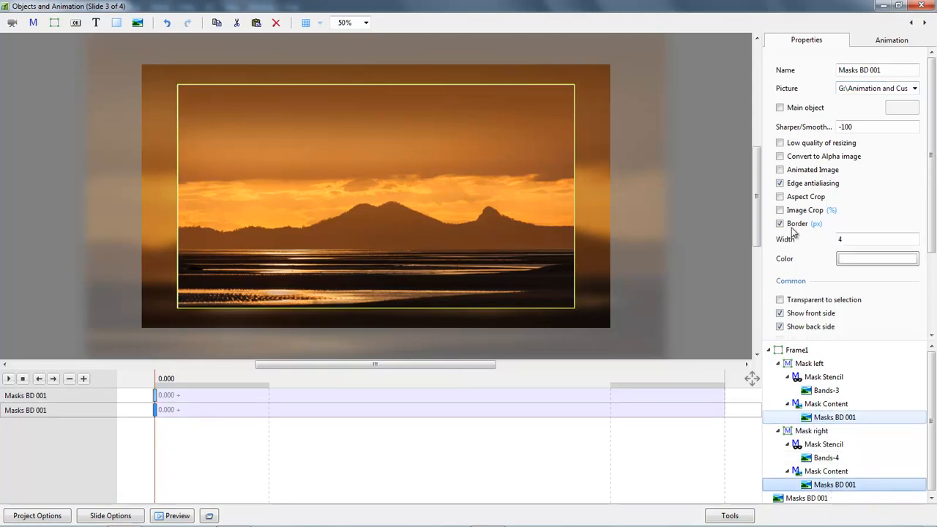
click(779, 224)
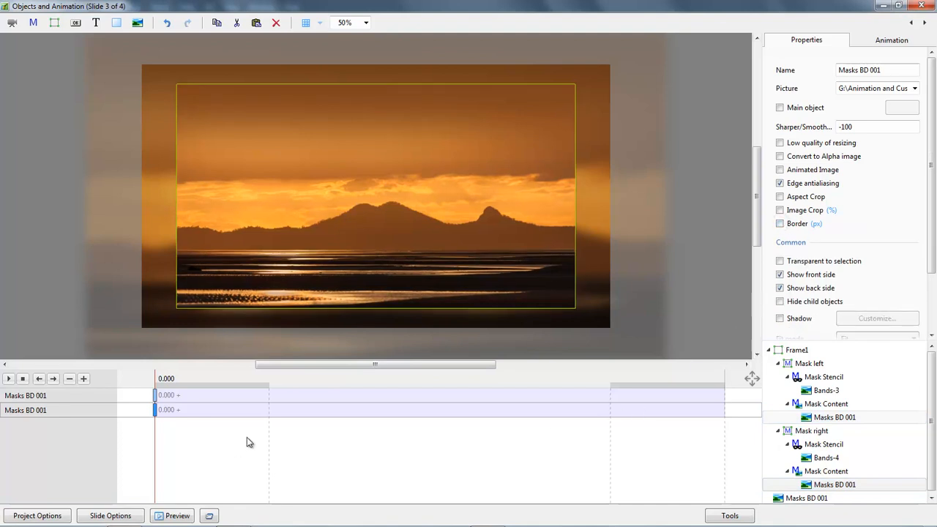
- Return to the slide list and play the show from the Masks BD 005 slide through the folding transition
click(921, 5)
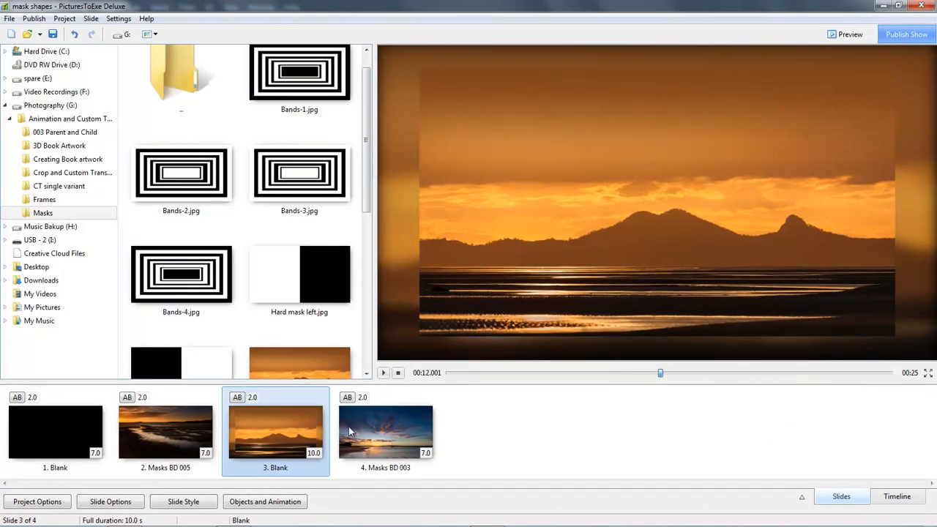
click(185, 433)
click(383, 373)
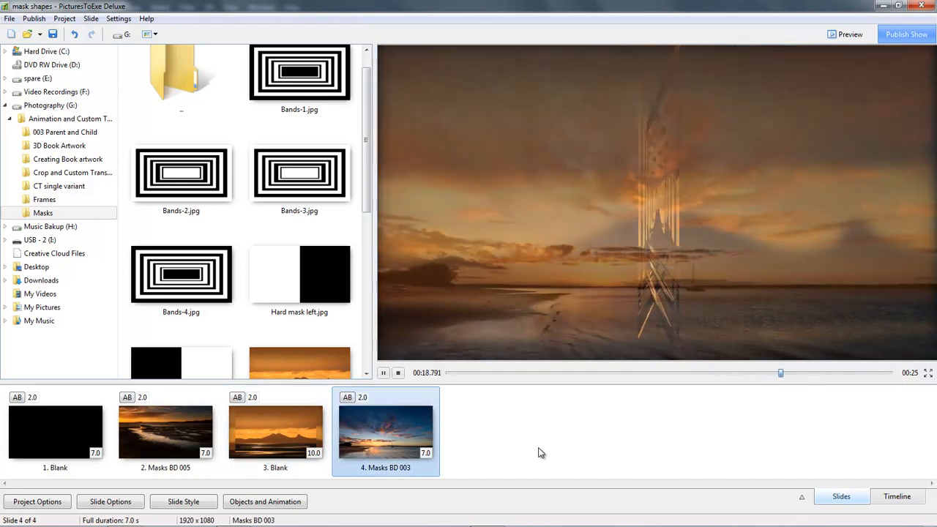
key(space)
- Reopen the objects of slide 3 and delete its blurred background picture Masks BD 001
click(280, 433)
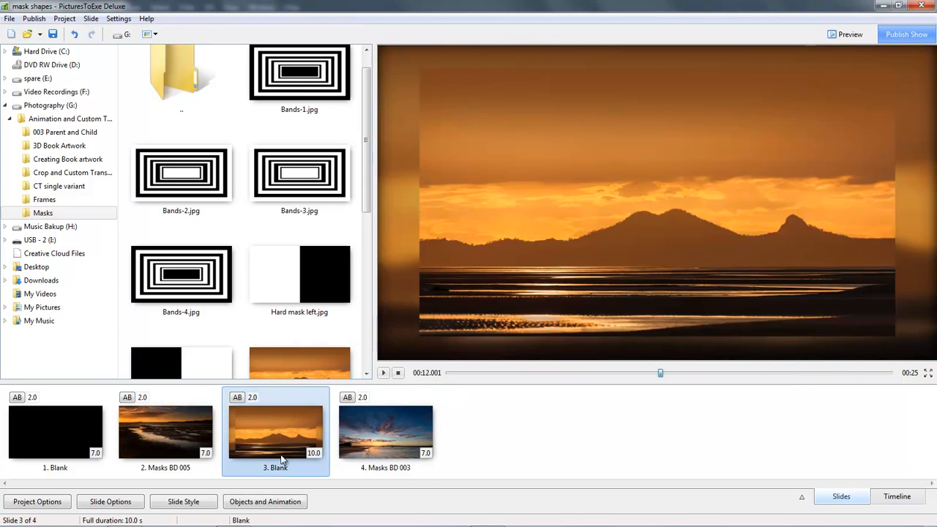
click(274, 508)
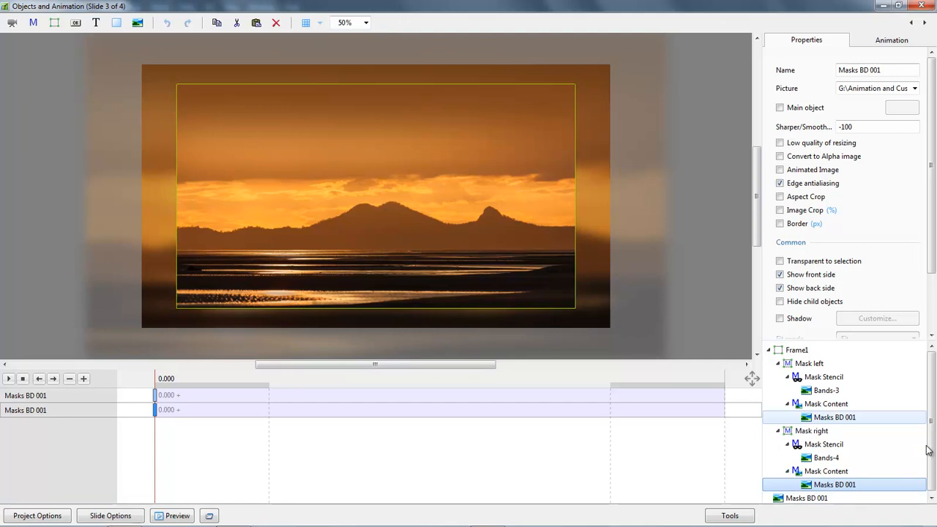
drag(931, 450, 930, 470)
click(805, 498)
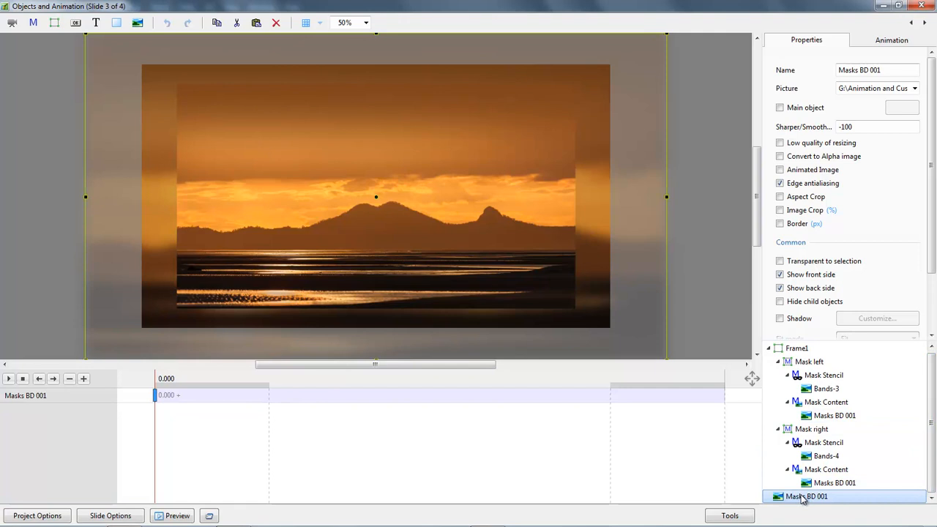
key(Delete)
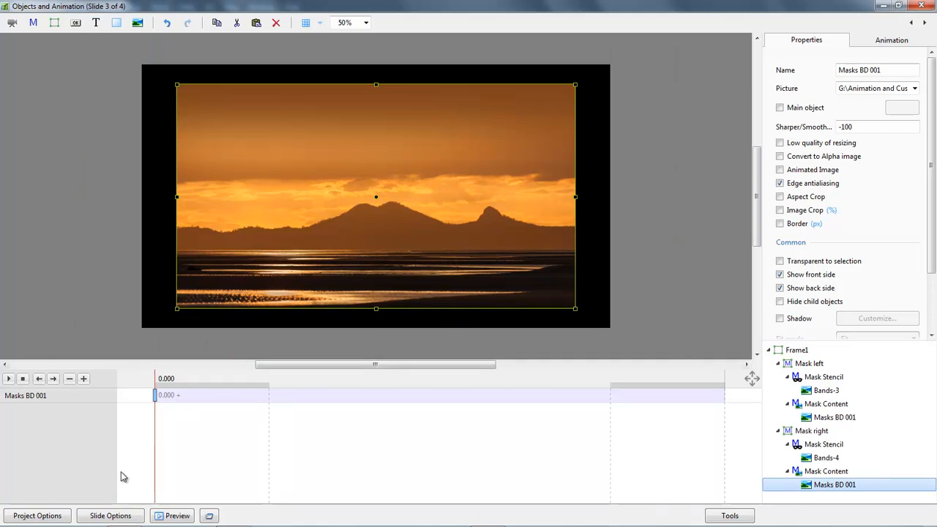
- Give slide 3 a solid white (FFFFFF) background in its slide options
click(94, 517)
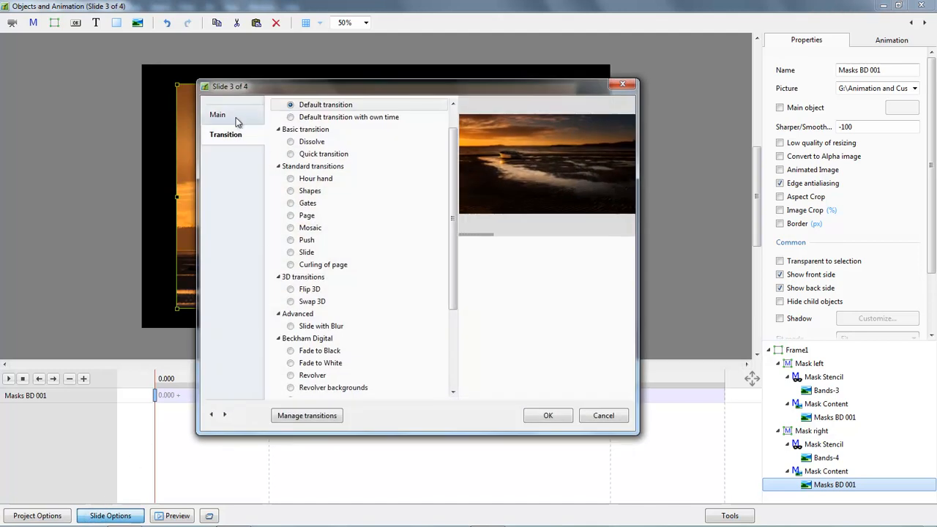
click(235, 120)
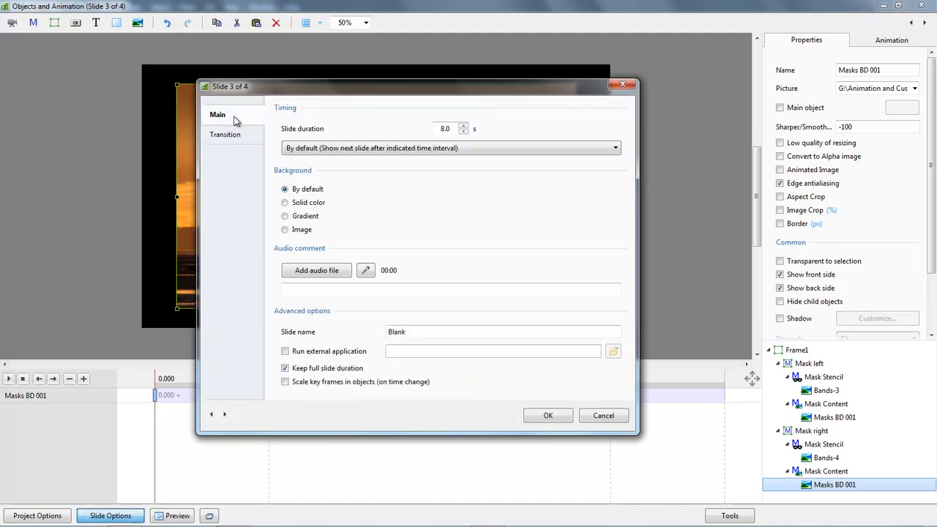
click(285, 204)
click(399, 204)
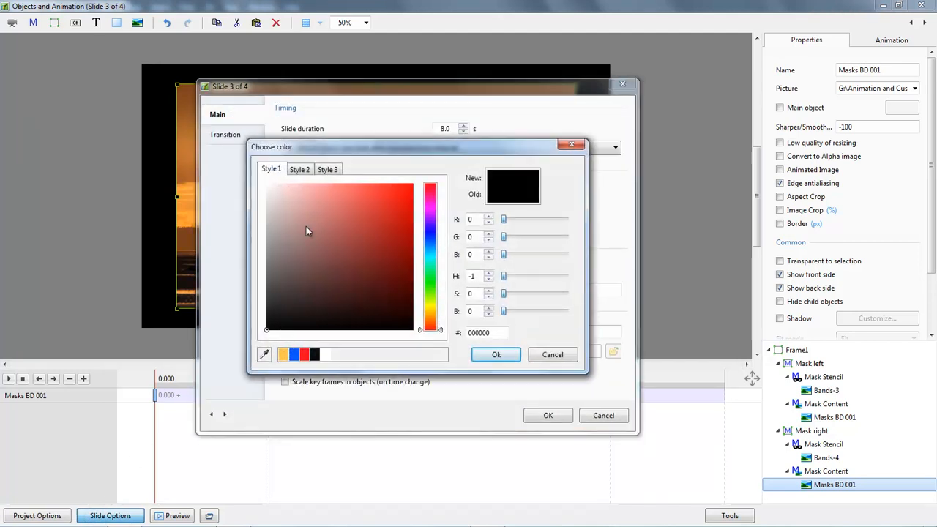
click(327, 169)
click(420, 303)
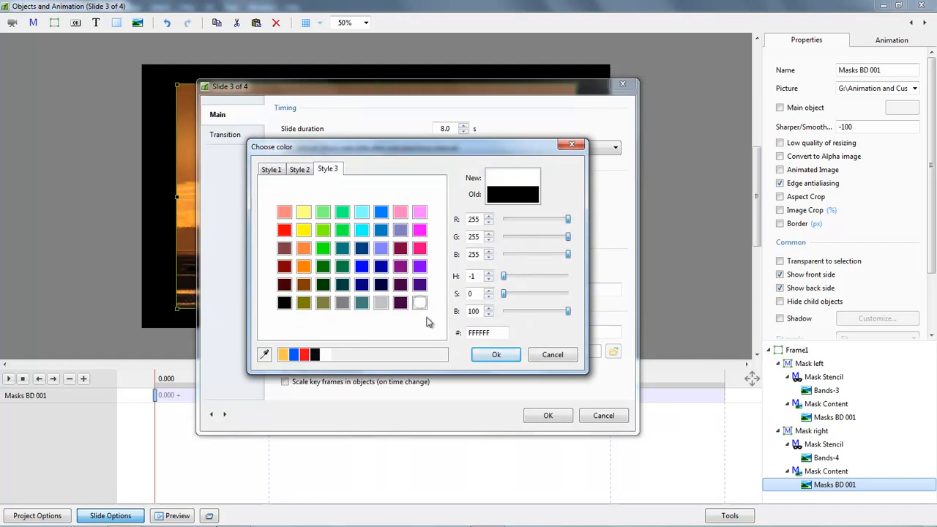
click(495, 355)
click(549, 418)
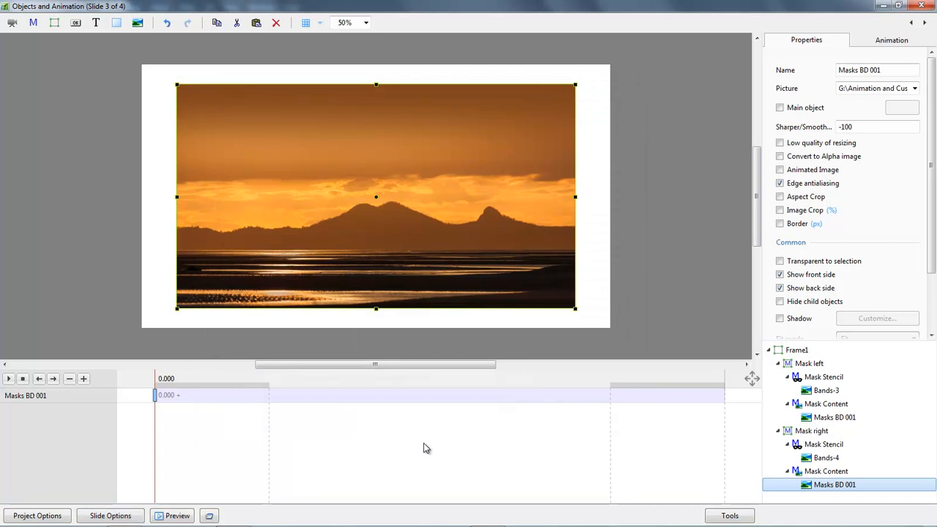
- Play the slide's animation and examine the 2.991-second keyframes of Frame1, Mask left and Mask right together on the timeline
click(9, 378)
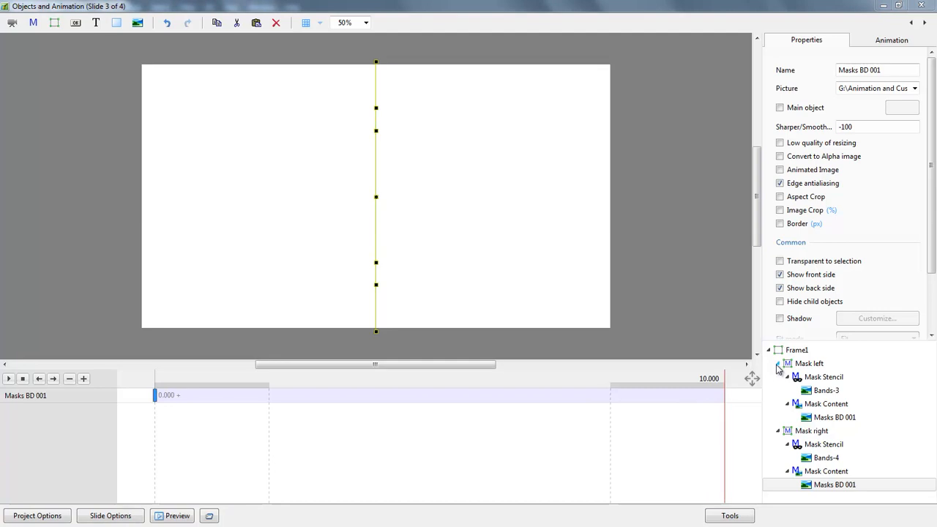
click(777, 363)
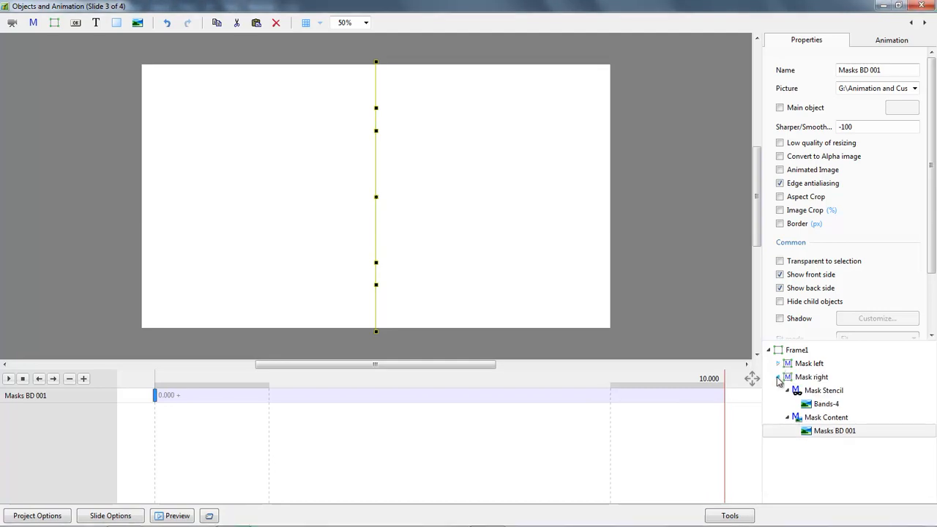
click(778, 377)
ctrl+click(800, 364)
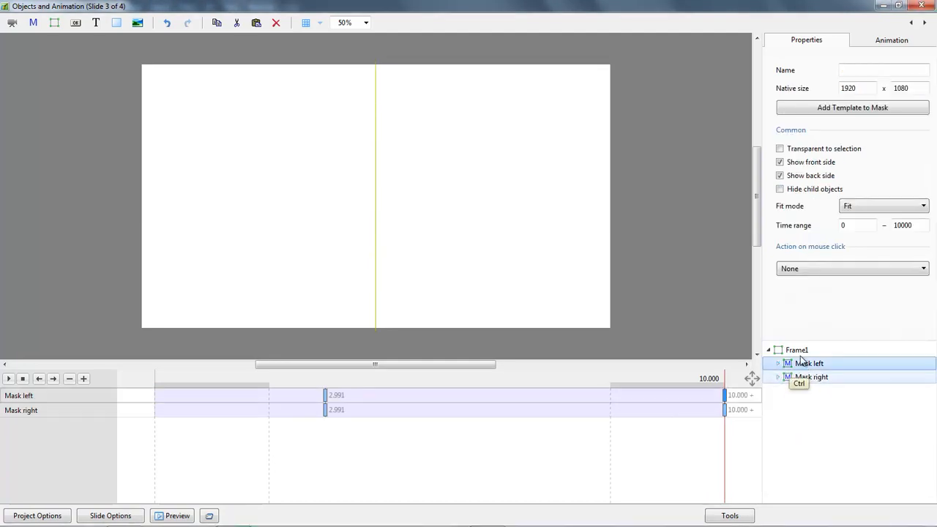
ctrl+click(796, 349)
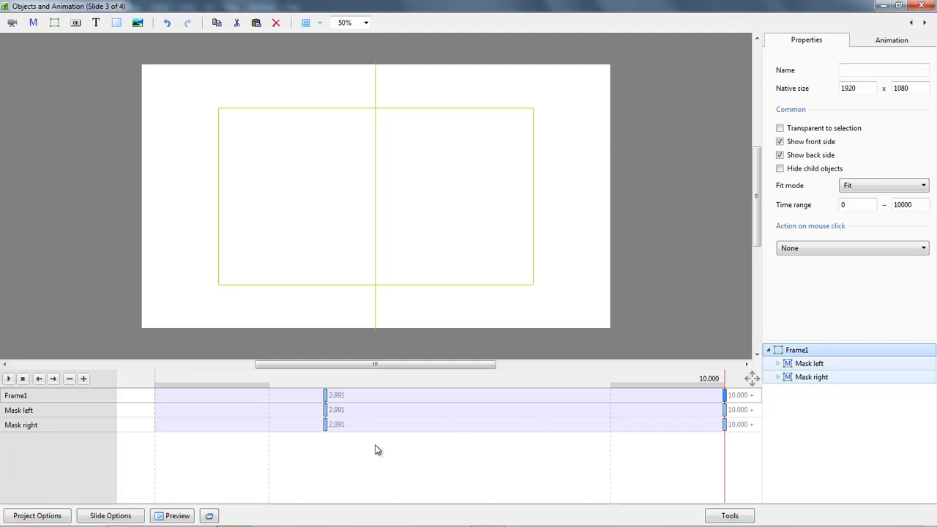
click(324, 410)
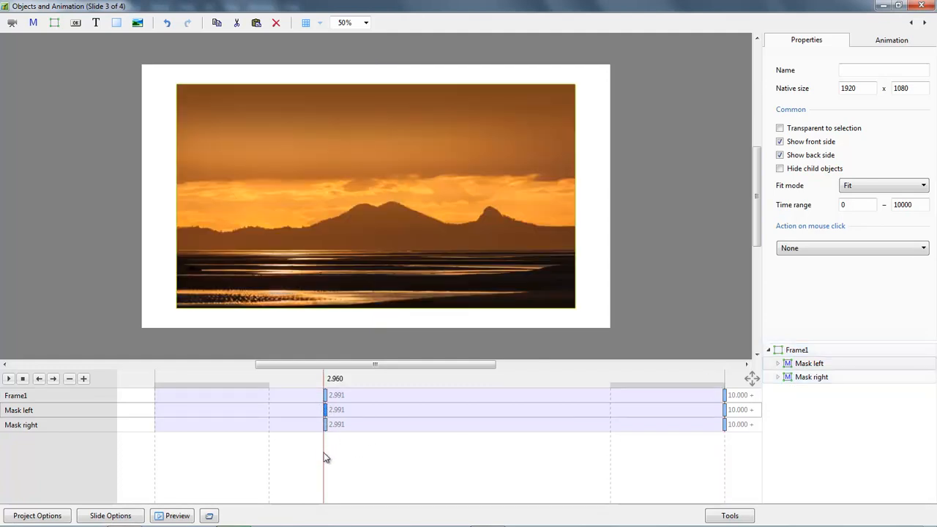
click(325, 409)
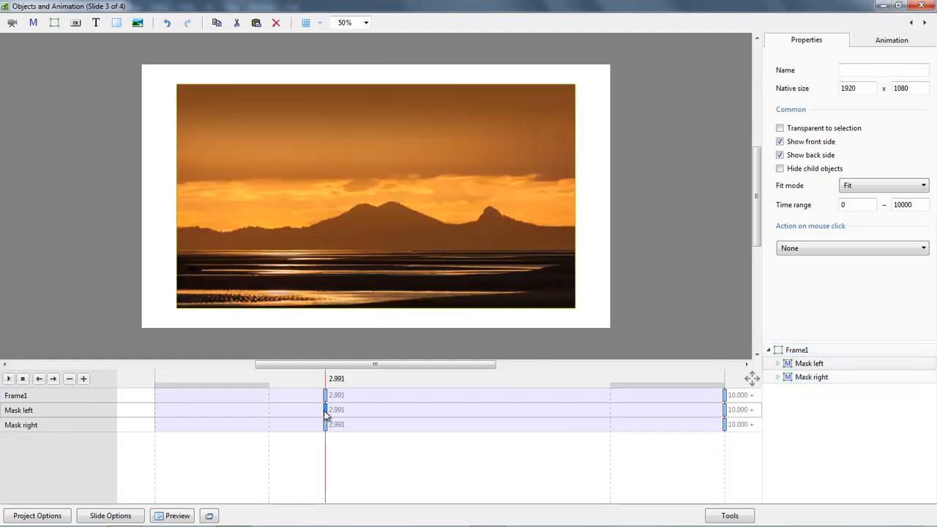
- Set Mask left's Y rotation to 0 at its 10-second keyframe
click(725, 412)
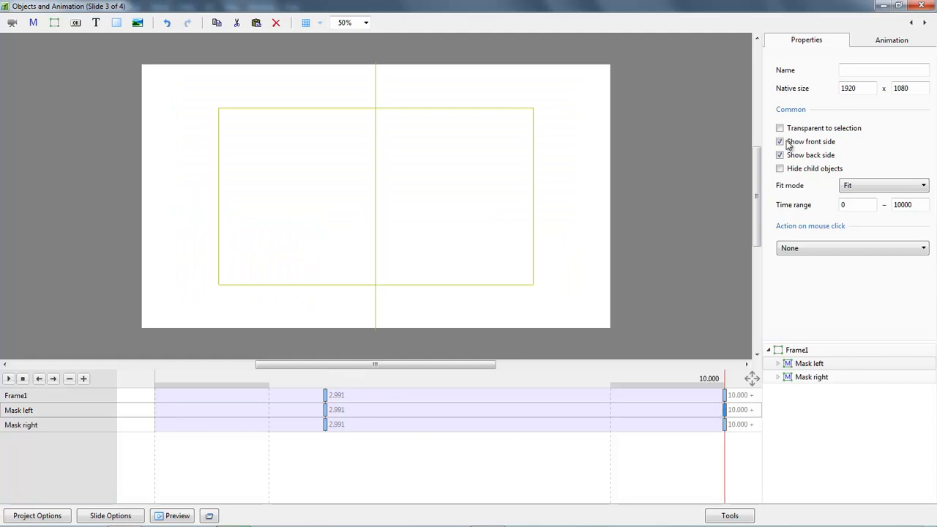
click(897, 41)
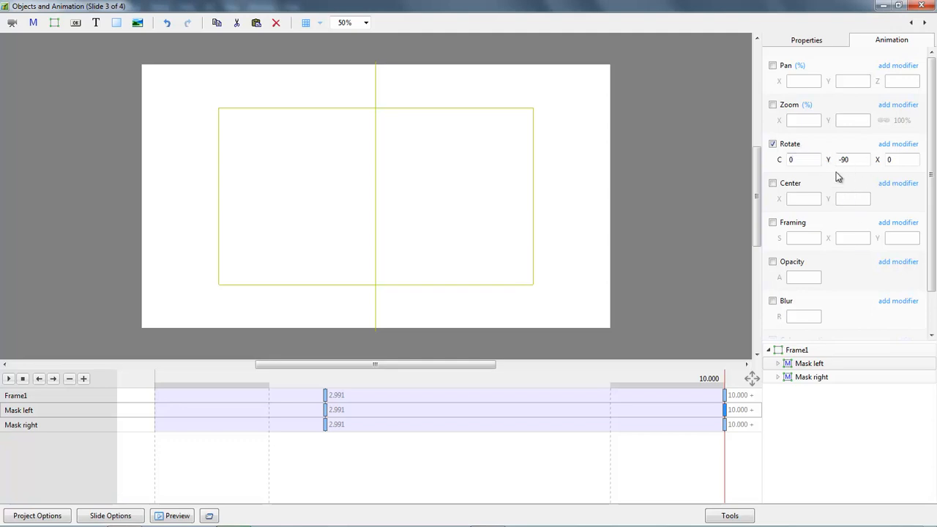
drag(832, 159, 834, 159)
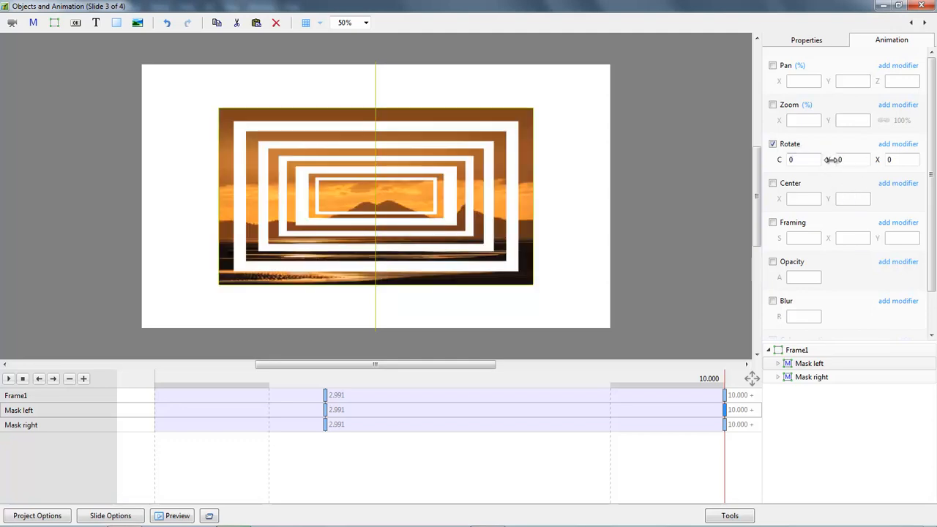
- Set Mask right's Y rotation to 0 and Frame1's zoom to 85% at their 10-second keyframes
click(725, 426)
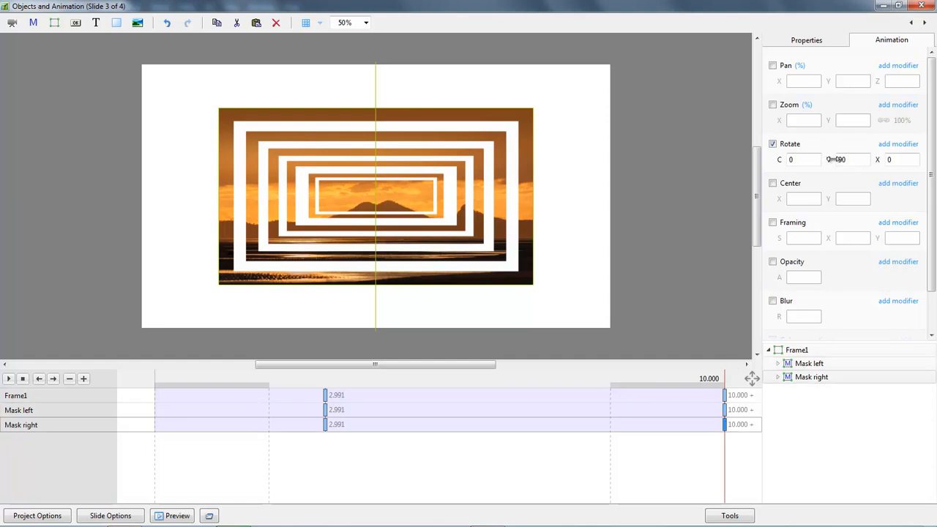
drag(832, 160, 834, 160)
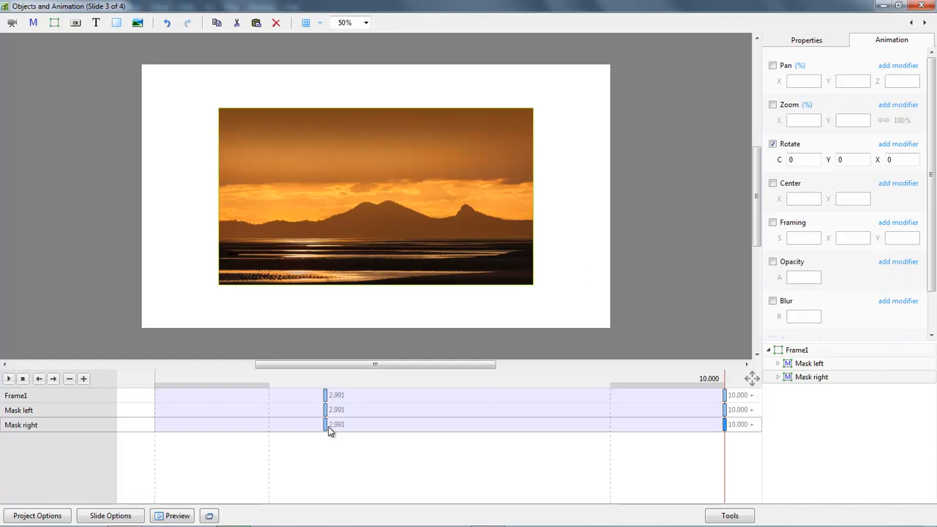
click(726, 397)
text(80)
key(BackSpace)
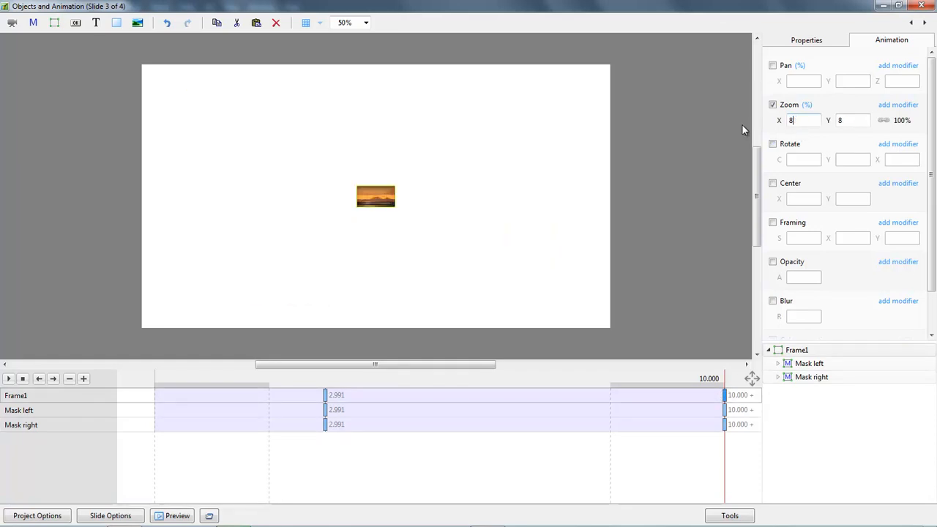
text(5)
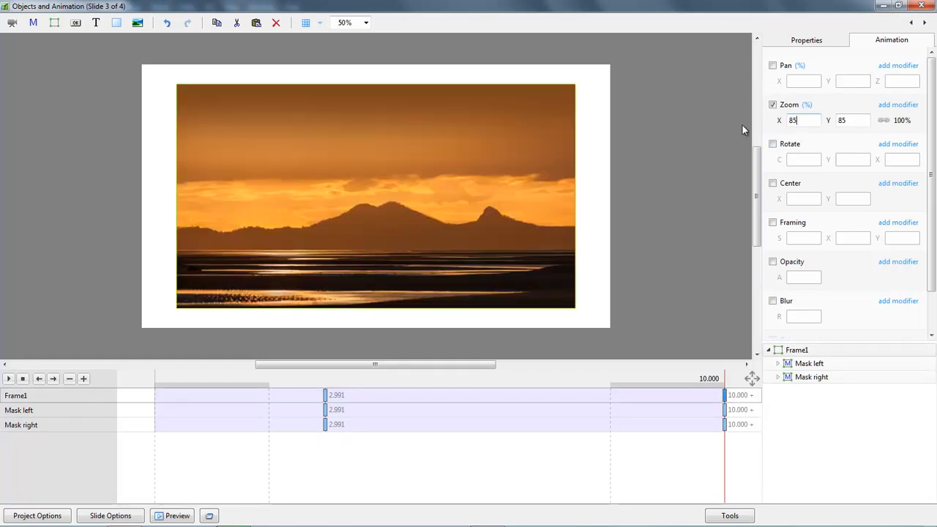
- Check the 2.991-second keyframes of Frame1 and Mask left, and fix Mask left's zoom at 100% at its 10-second keyframe
click(325, 396)
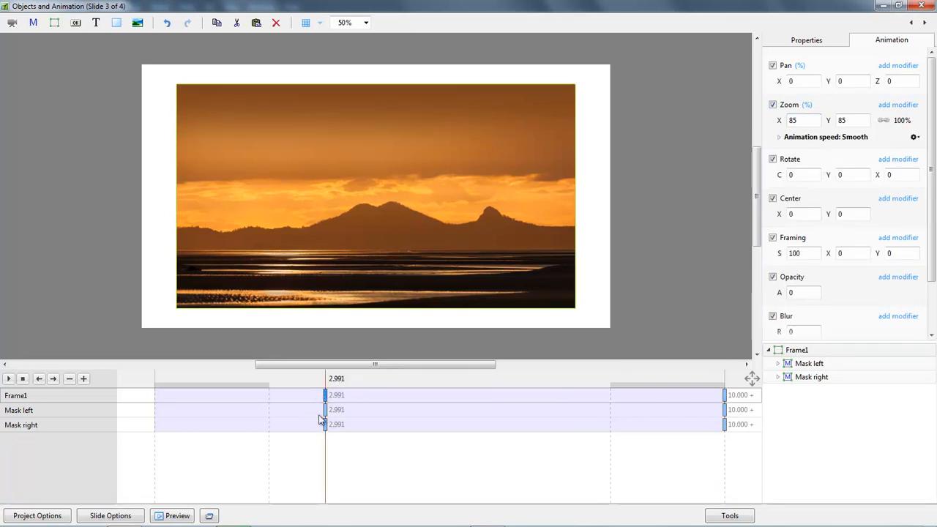
click(325, 411)
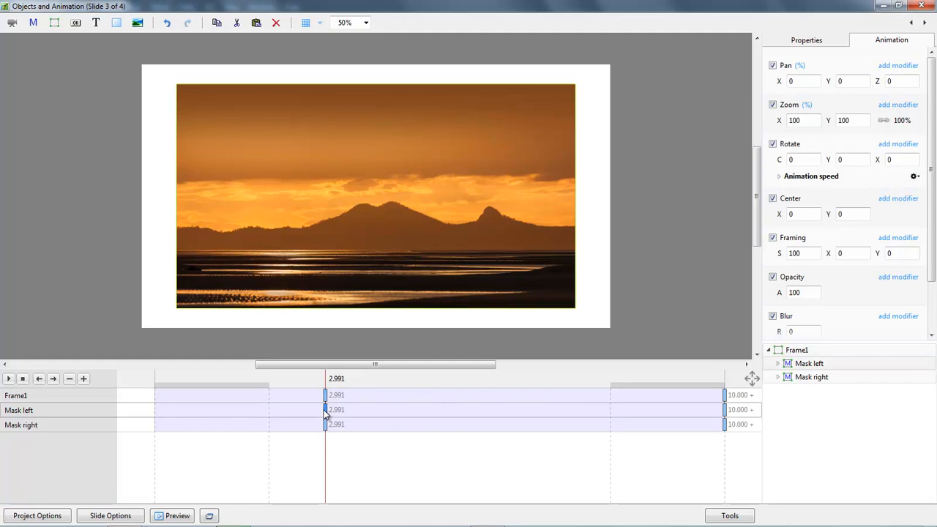
click(725, 410)
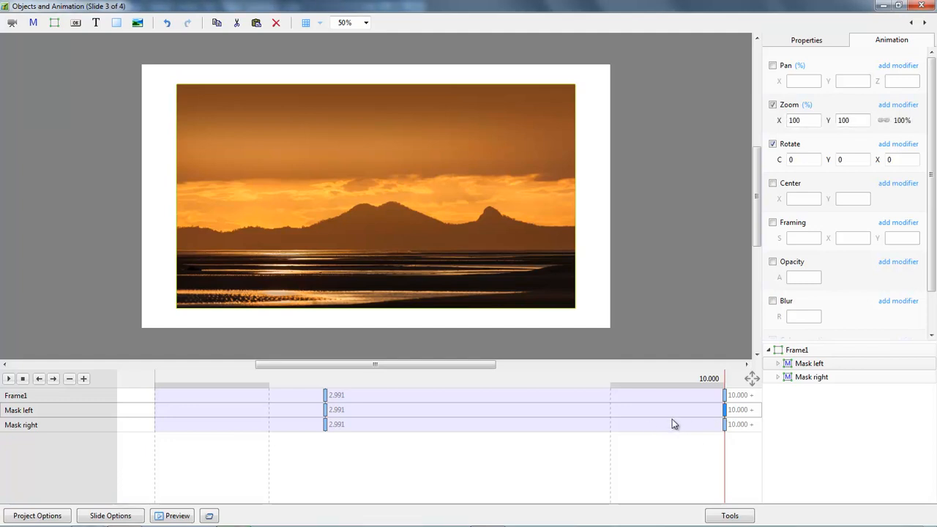
- Move the 10-second keyframes of Frame1, Mask left and Mask right together to 7.226 seconds
click(725, 395)
shift+click(725, 424)
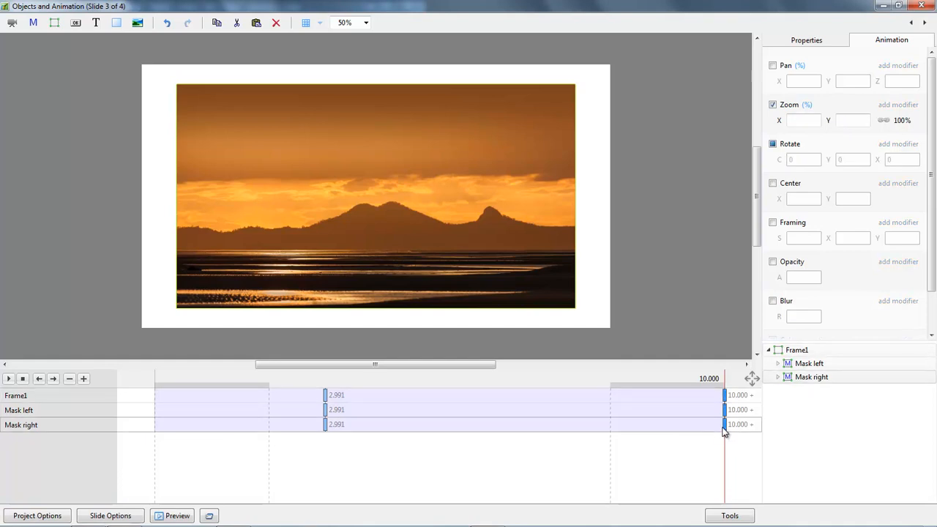
drag(725, 430, 569, 435)
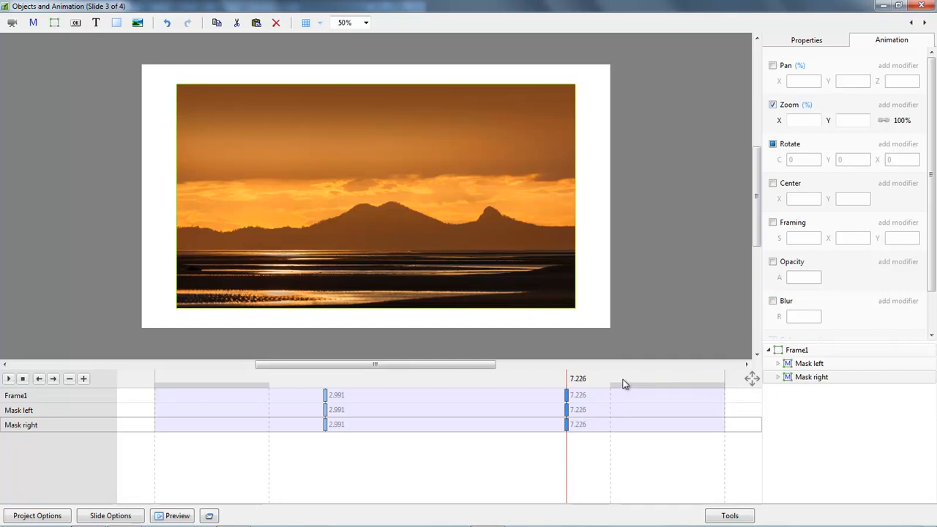
- Move the 2.991-second keyframes of Frame1 and both masks together to the start of the slide at 0 seconds
click(325, 398)
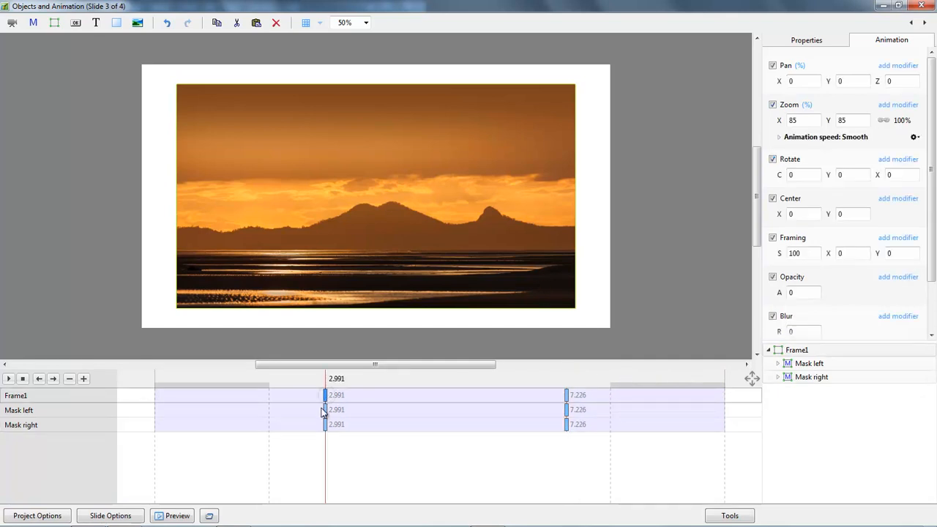
ctrl+click(325, 412)
ctrl+click(325, 424)
drag(323, 428, 153, 439)
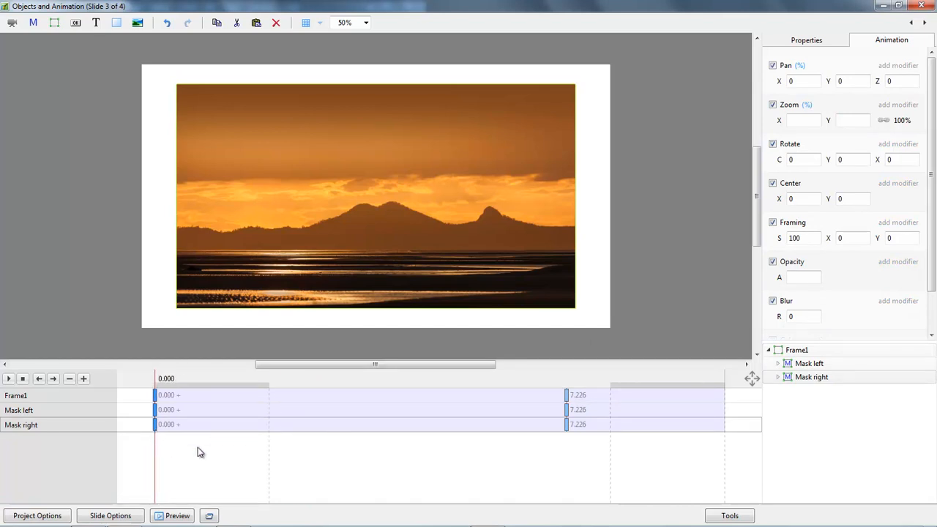
- Set the starting zoom at the 0-second keyframes to 46% for Mask left and 82% for Mask right
click(156, 412)
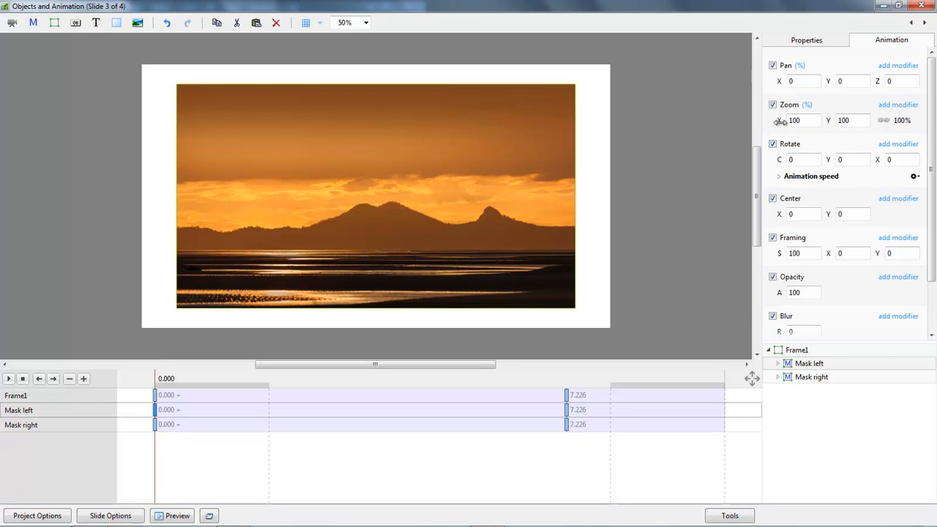
drag(781, 120, 751, 127)
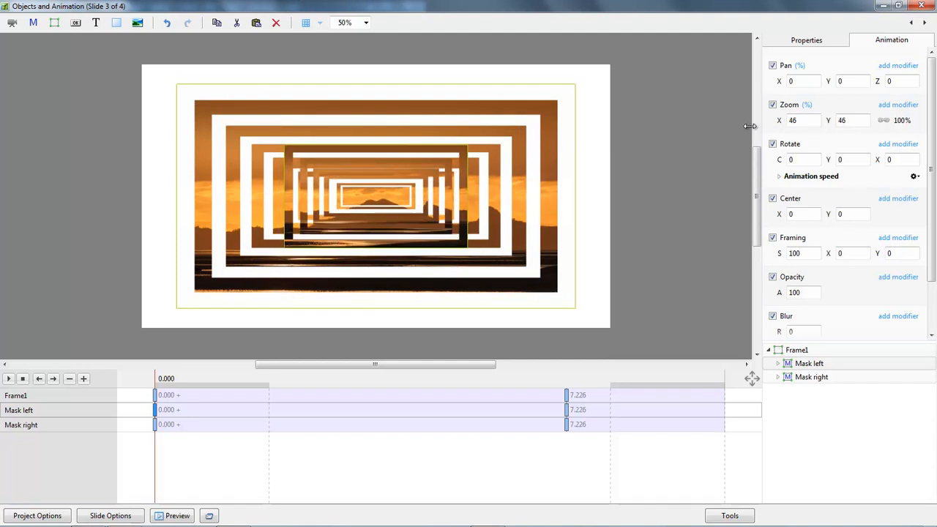
click(153, 427)
drag(778, 120, 766, 122)
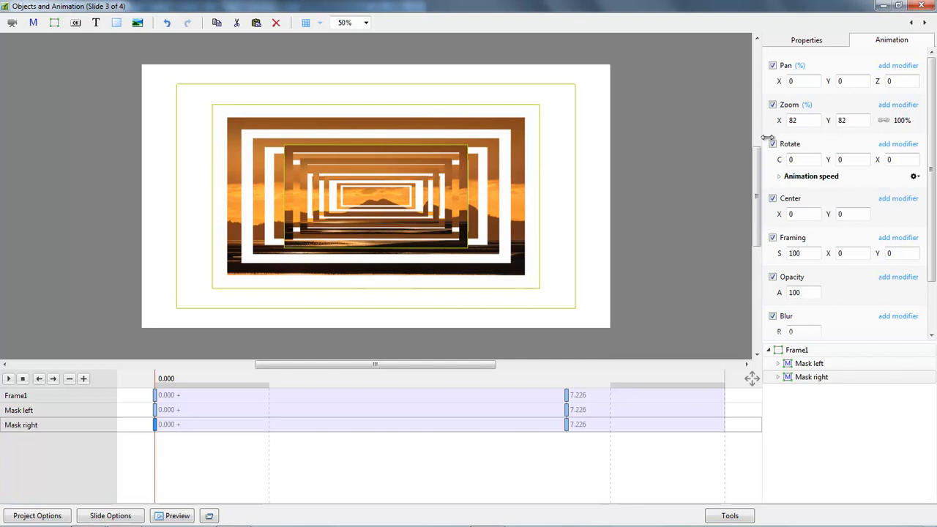
- Close the object editor and play the show from slide 2 to review the transition
click(921, 6)
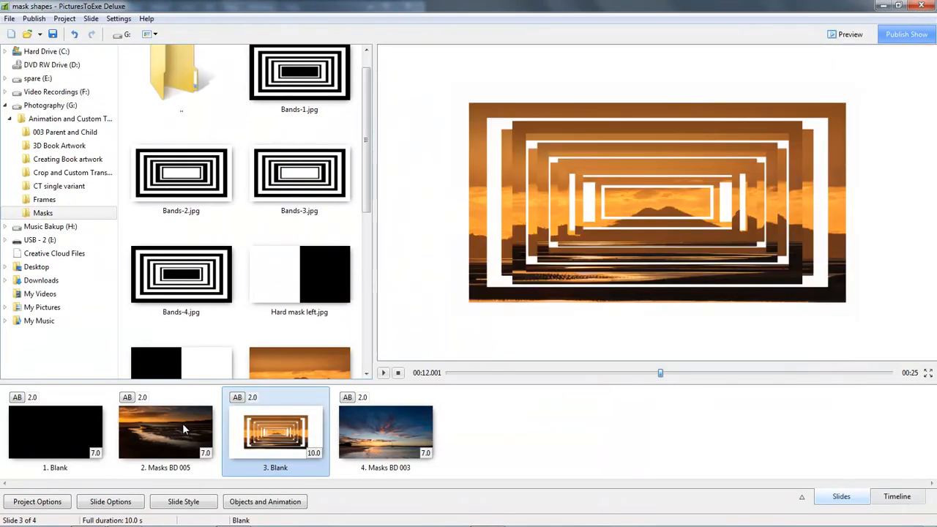
click(184, 426)
click(383, 372)
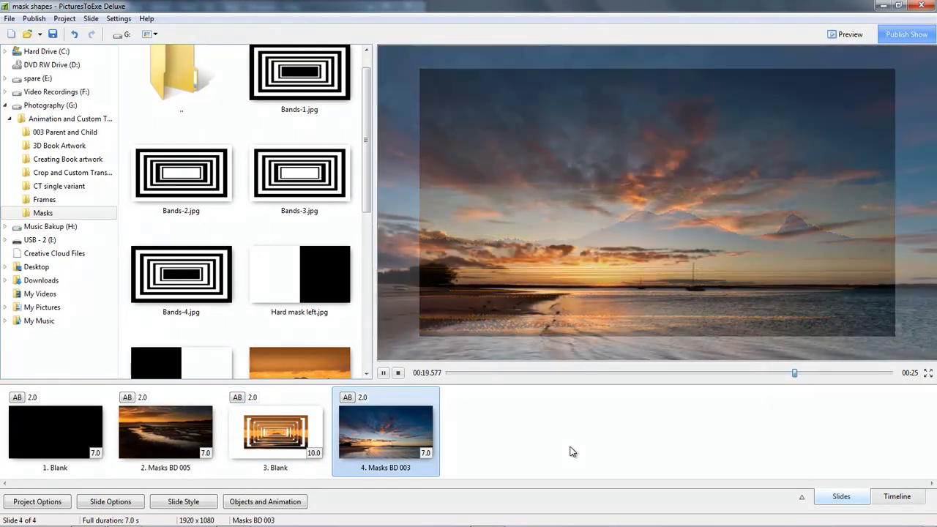
- Reopen the objects of slide 3 and add a Custom animation speed modifier to Mask left's zoom at its 0-second keyframe
click(273, 439)
click(269, 502)
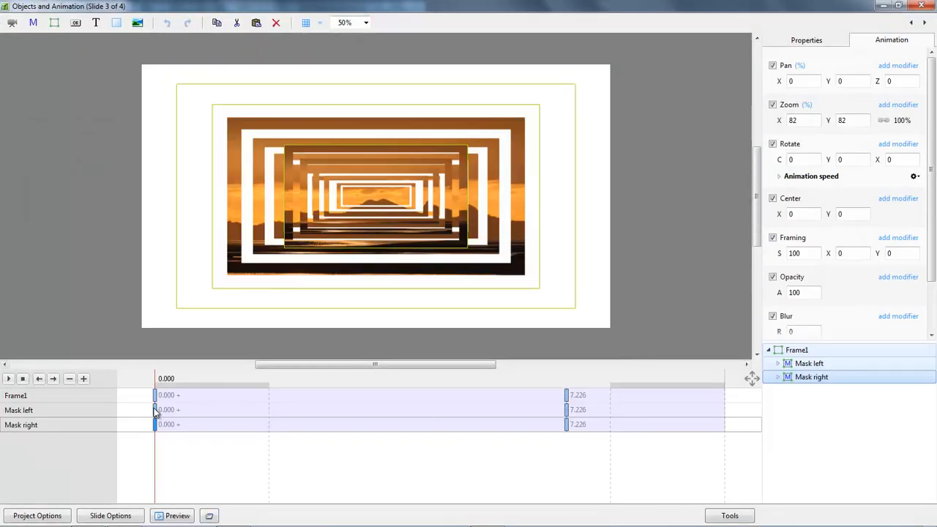
click(151, 411)
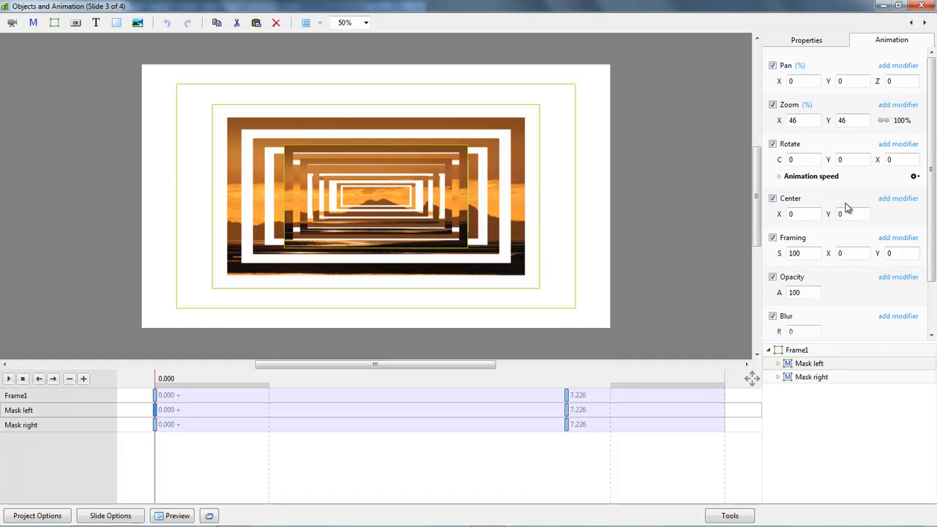
click(904, 108)
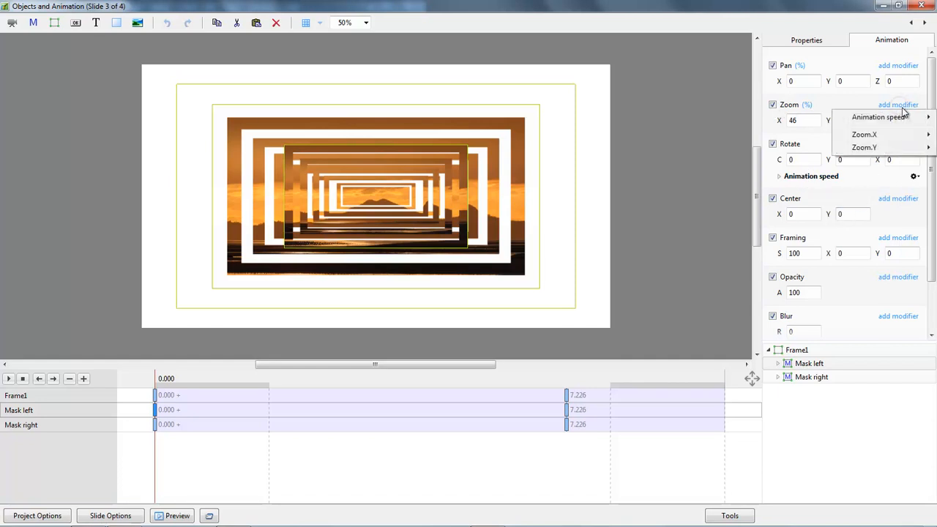
mouse_move(878, 117)
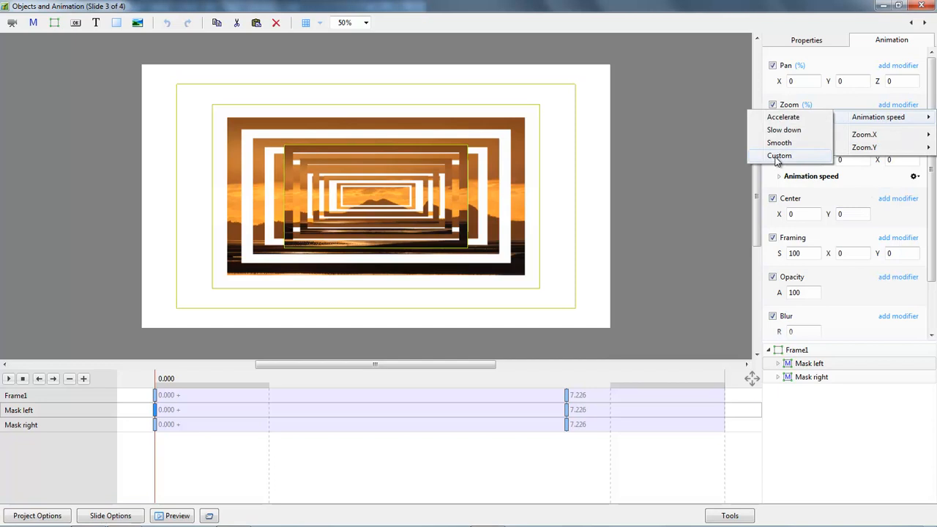
click(721, 155)
click(781, 139)
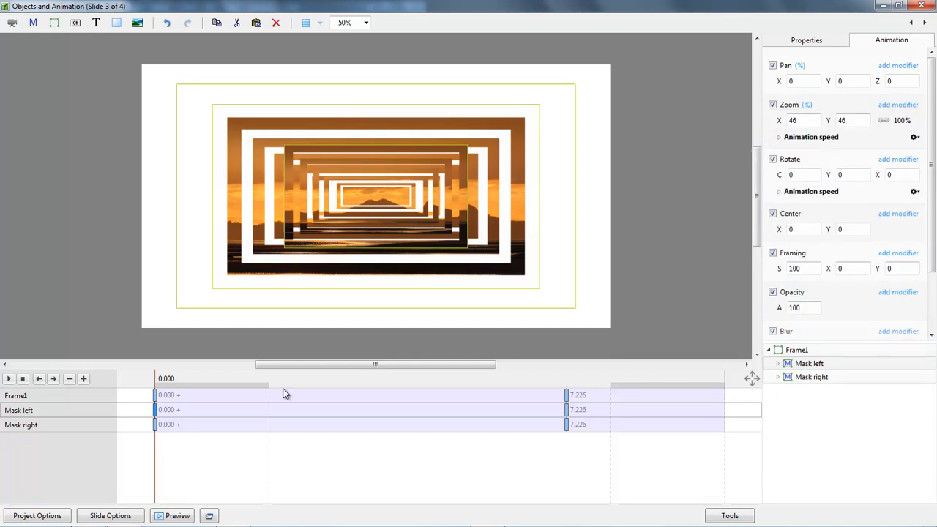
- Add a Custom animation speed modifier to Mask right's zoom at its 0-second keyframe
click(162, 424)
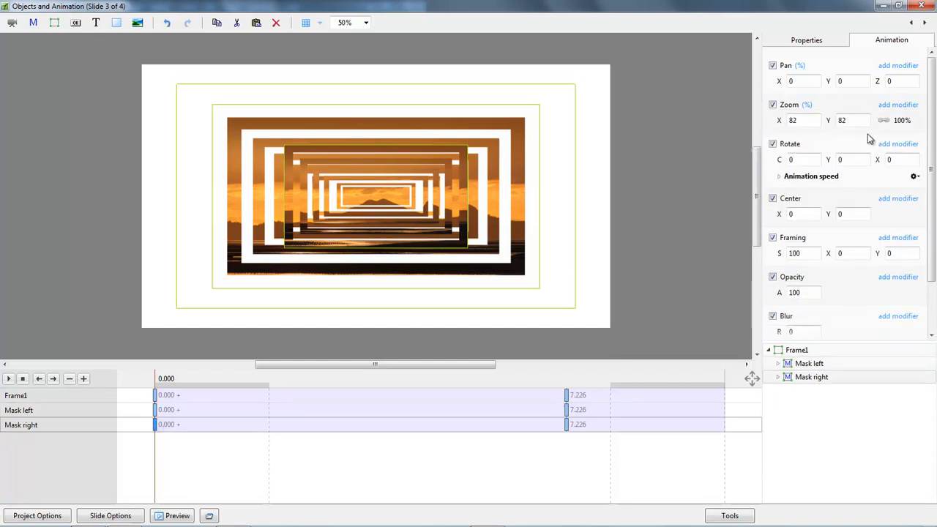
click(898, 105)
mouse_move(857, 120)
click(778, 157)
click(780, 138)
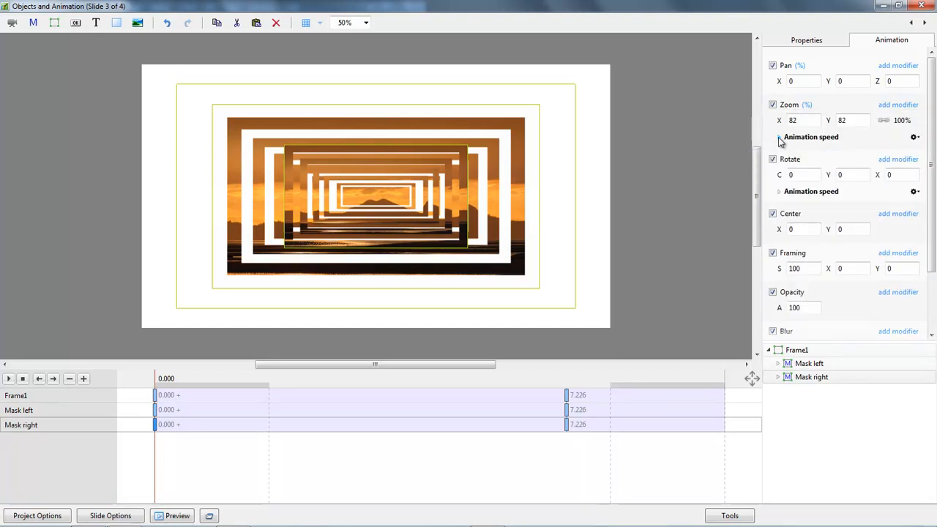
- Move the 0-second keyframes of Frame1, Mask left and Mask right to 2.395 seconds
click(566, 396)
click(155, 395)
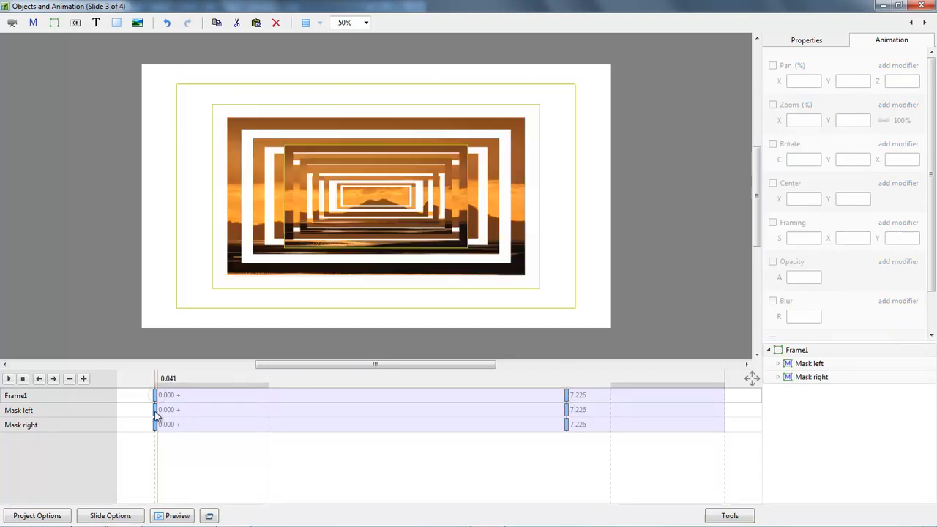
click(155, 410)
shift+click(155, 424)
drag(155, 424, 290, 436)
drag(155, 395, 294, 405)
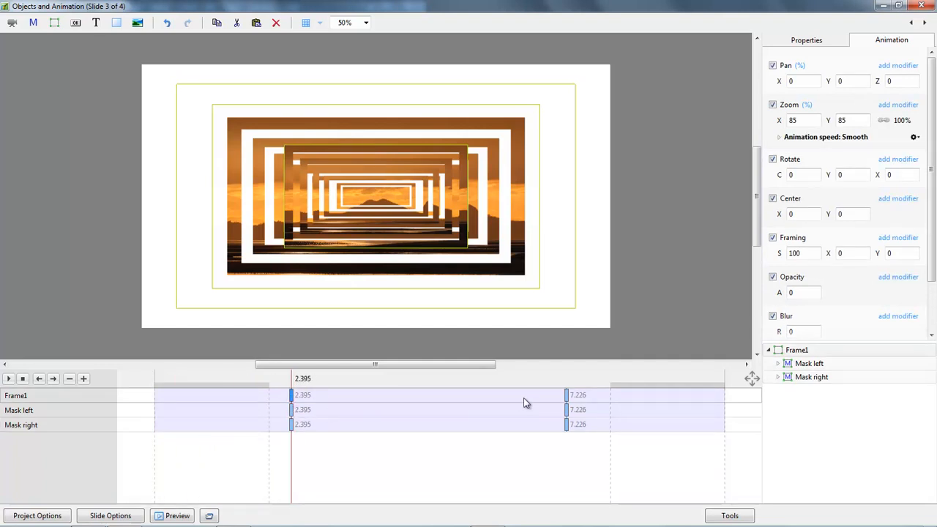
- Play the slide's animation with Frame1's 7.226-second keyframe selected and reset that keyframe's zoom to 100%
click(565, 395)
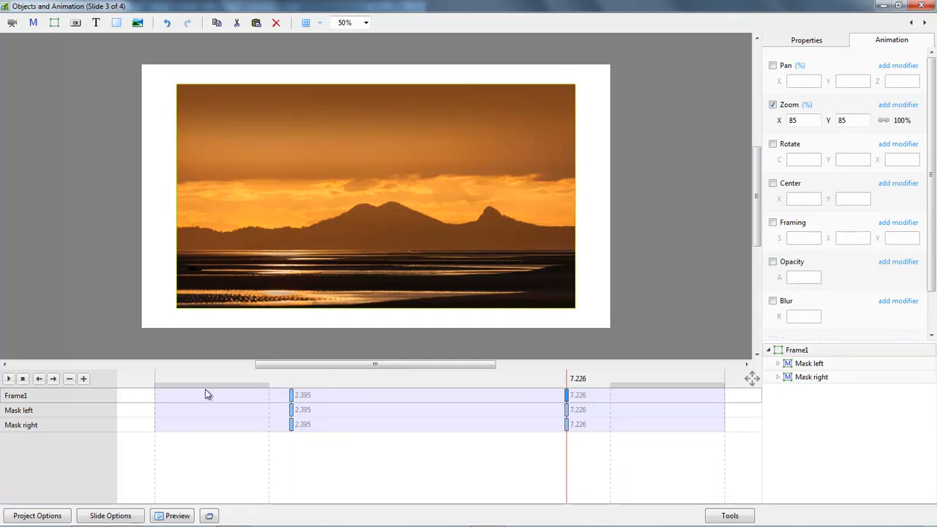
click(265, 377)
key(space)
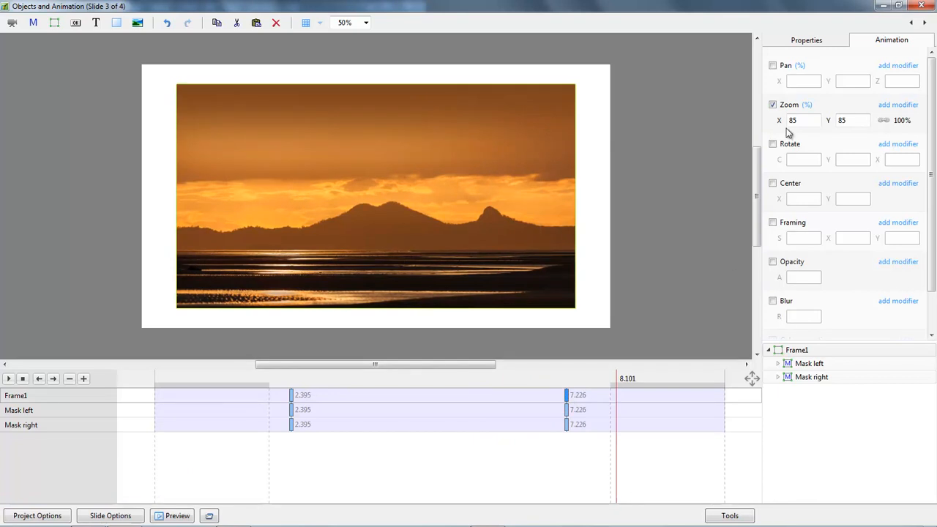
double_click(778, 121)
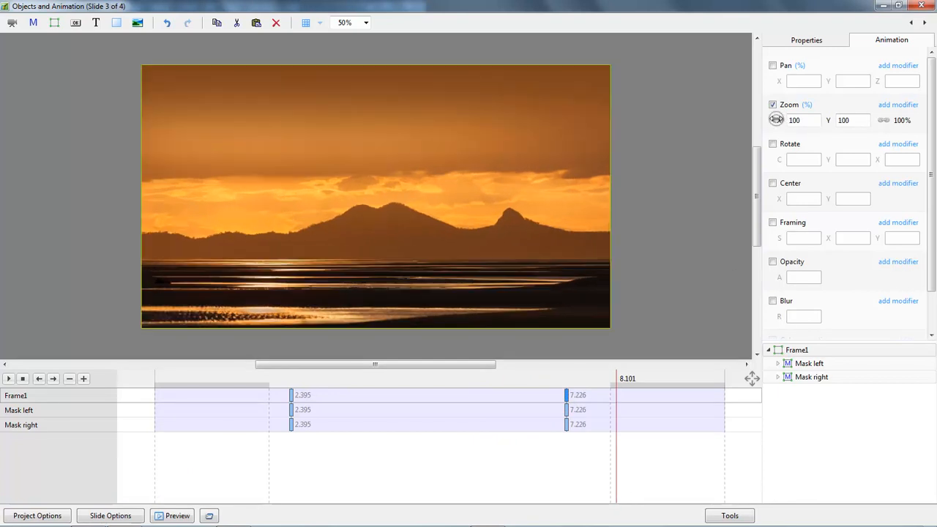
- Leave the object editor, play the show from slide 2 through to slide 4, and stop the playback
click(919, 7)
click(171, 436)
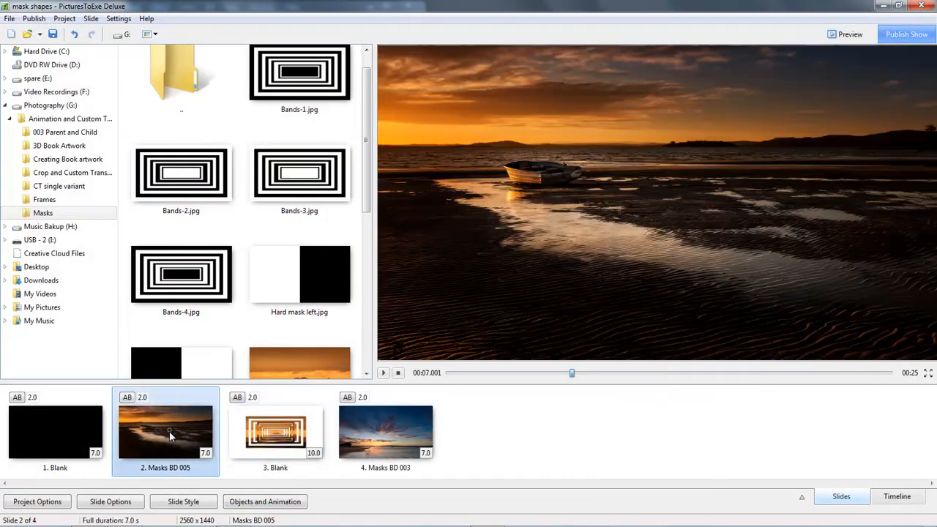
click(383, 373)
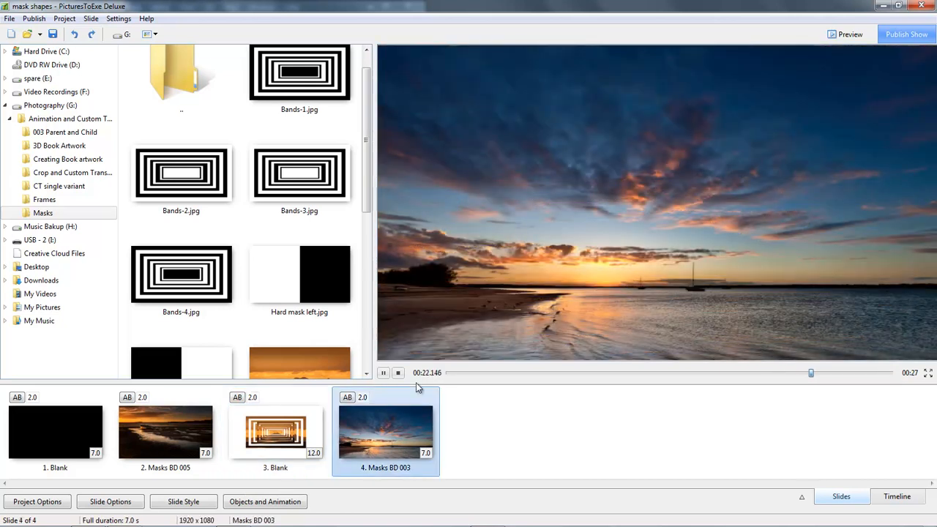
click(398, 373)
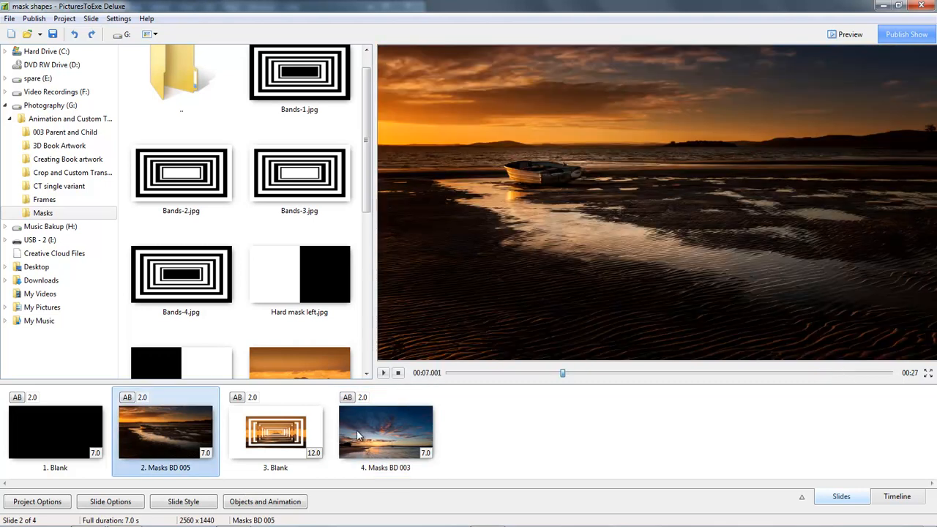
- Reopen the objects of slide 3 and compare Mask left and Mask right individually at their 2.395-second keyframes
click(278, 433)
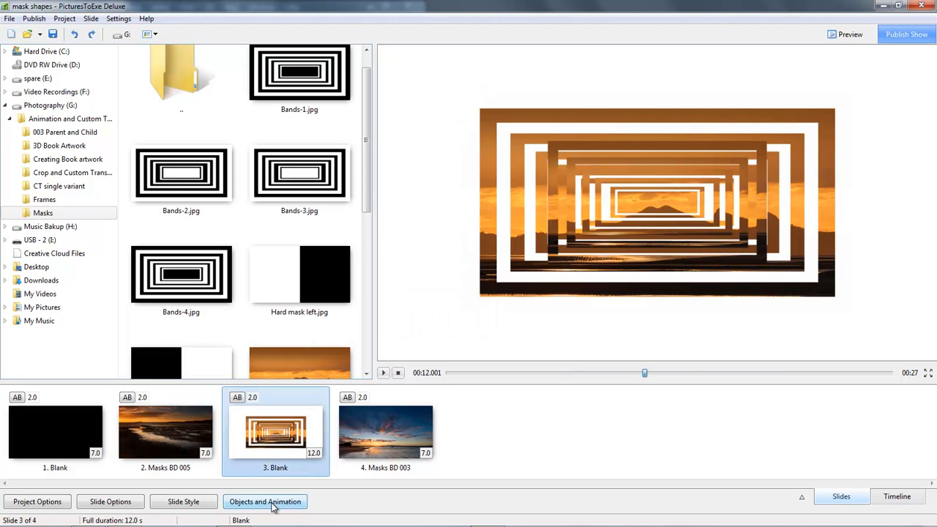
click(272, 503)
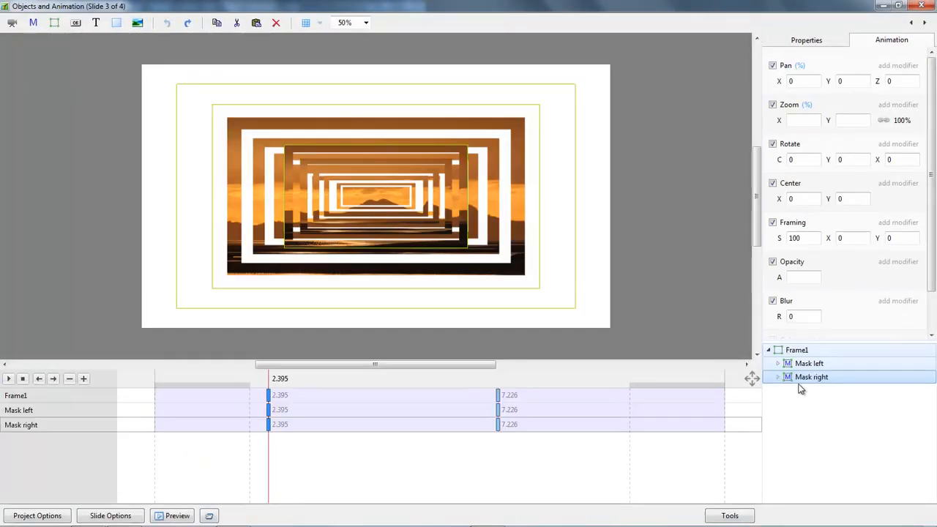
click(803, 363)
click(800, 379)
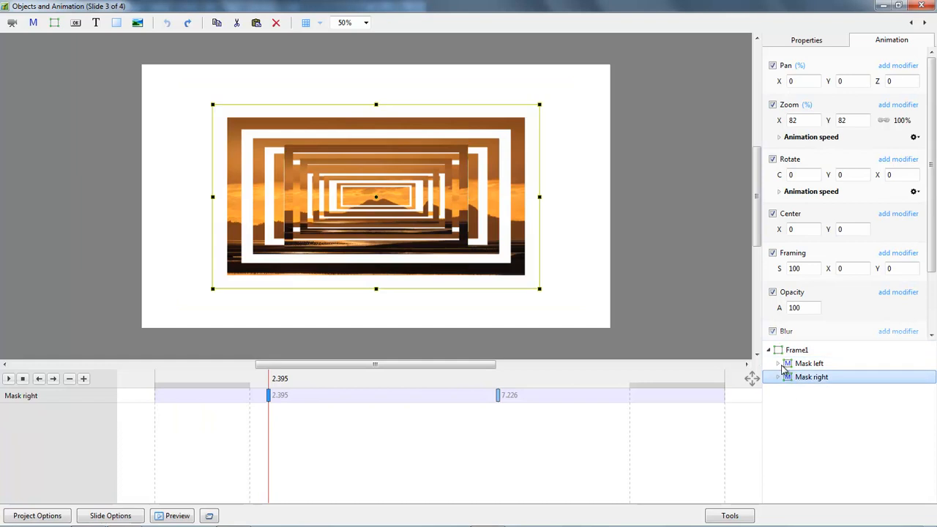
click(790, 365)
click(794, 378)
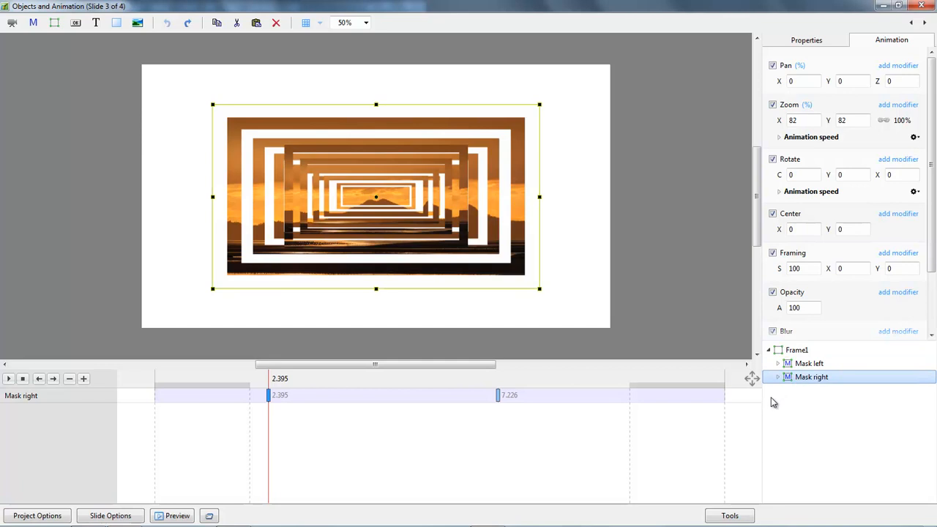
- Move the starting keyframes of Mask left and Mask right together to 0 seconds and their end keyframes to 4.749 seconds
ctrl+click(798, 366)
drag(268, 414, 154, 425)
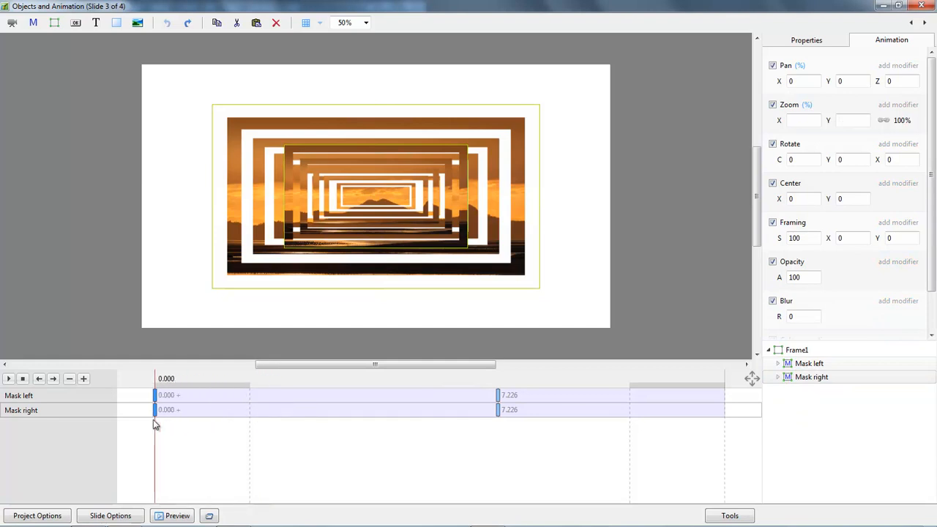
click(502, 405)
drag(499, 413, 383, 418)
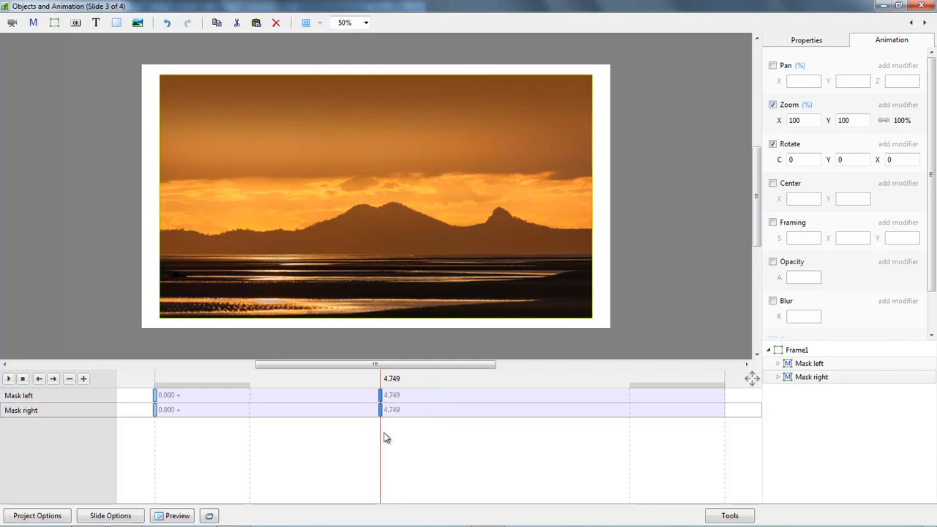
- Check Frame1's animation values at its 2.395-second and 7.226-second keyframes
click(792, 351)
click(268, 396)
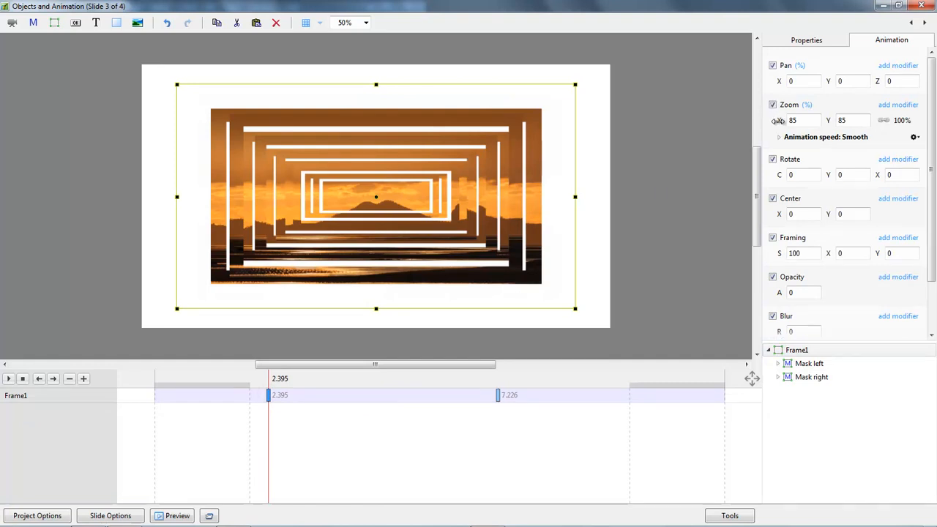
click(498, 396)
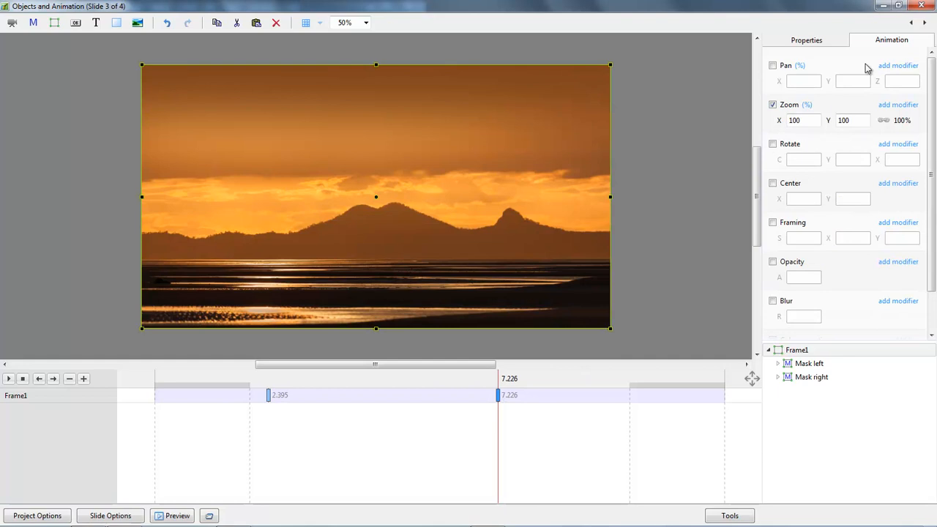
- Leave the object editor and play the show from slide 2 to review the retimed mask animation
click(921, 6)
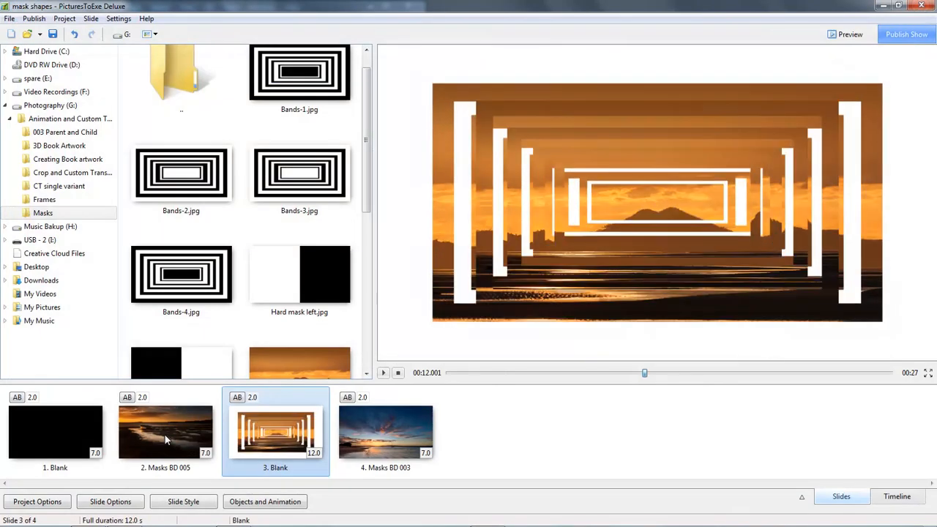
click(160, 443)
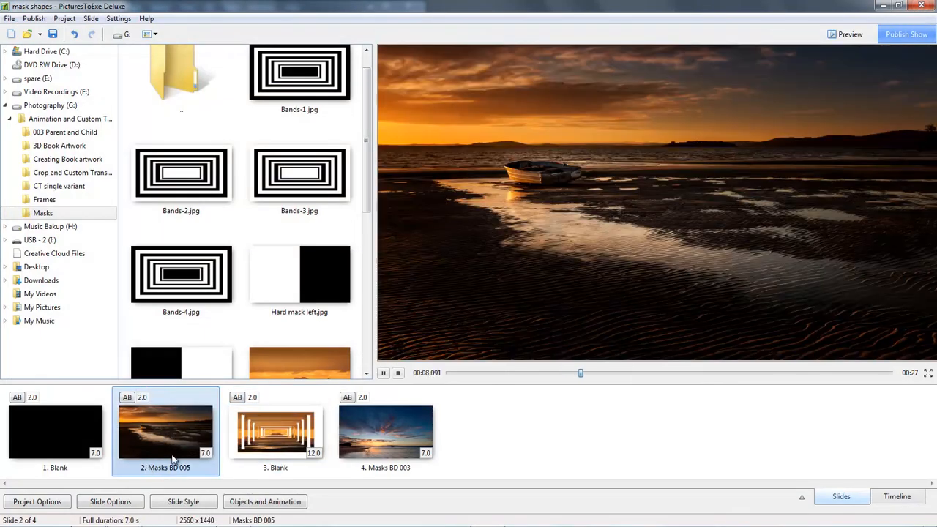